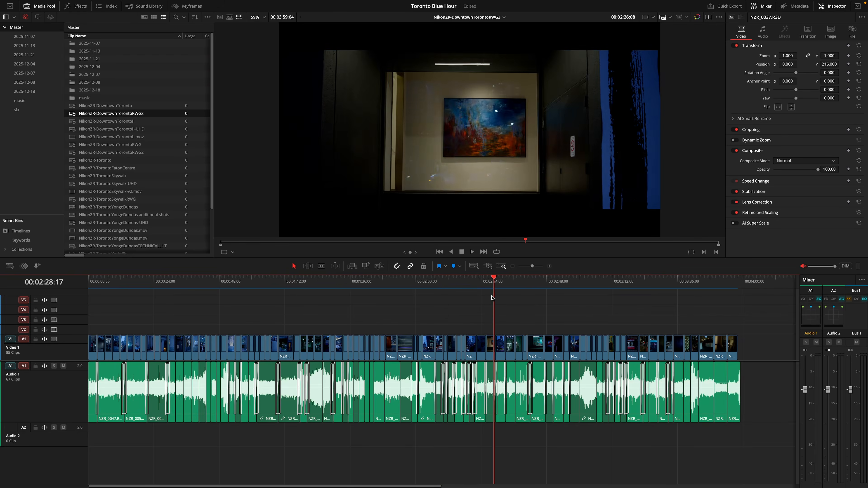
Step: Go to the start of the timeline, view the first clip on the Color page, and return to the Edit page
key(Home)
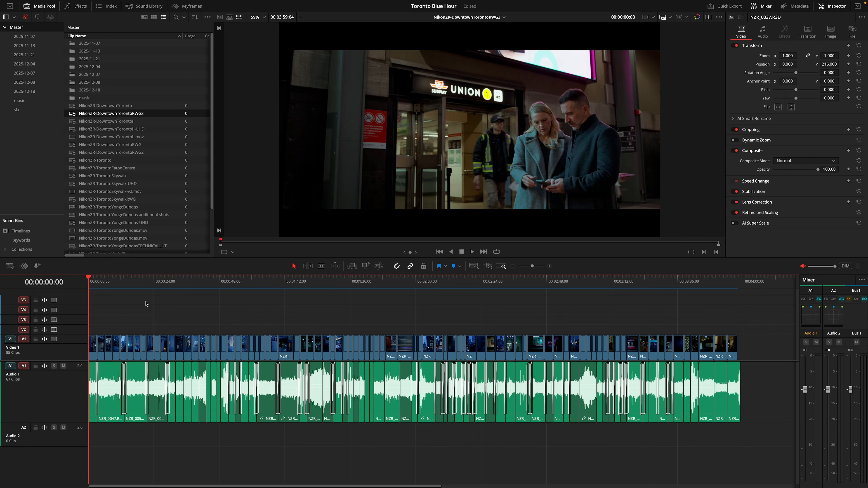
key(shift+6)
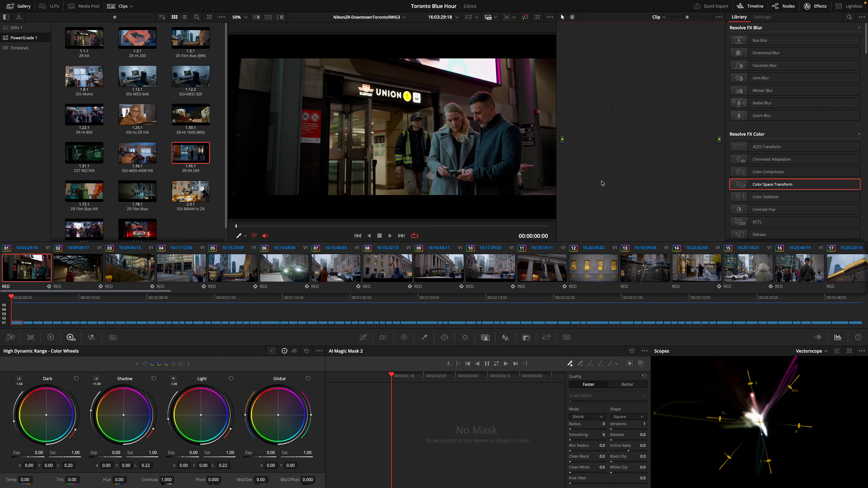
key(shift+4)
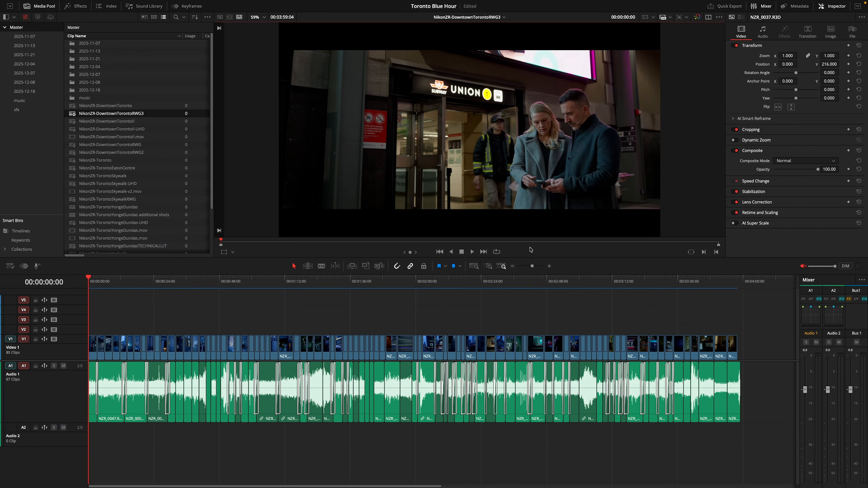
Step: In the timeline settings of NikonZR-DowntownTorontoRWG3, set the color science to DaVinci YRGB
drag(455, 286, 33, 286)
right_click(87, 114)
mouse_move(171, 118)
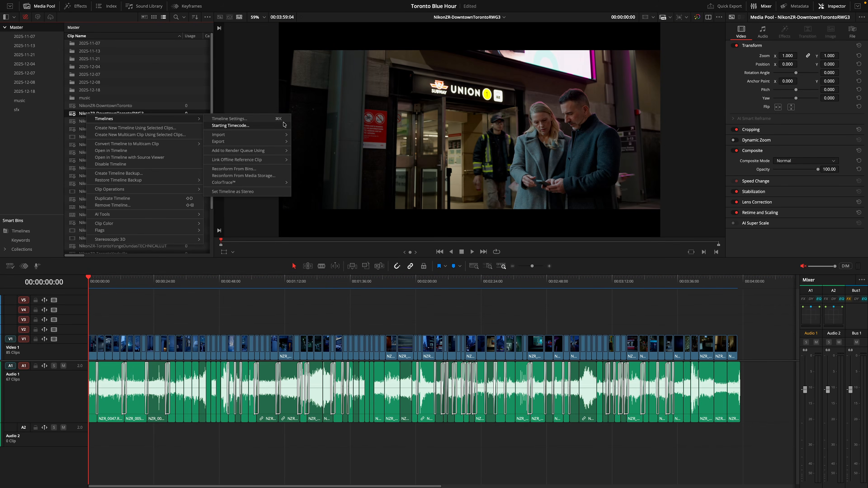
click(278, 119)
click(502, 197)
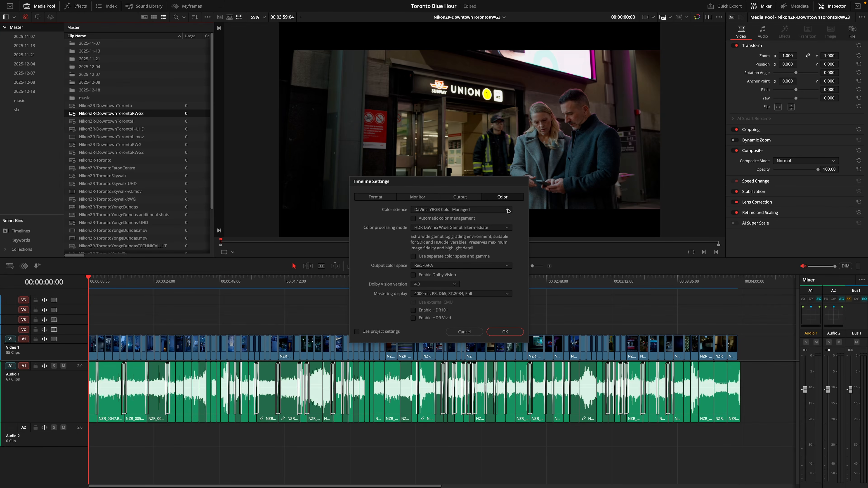
click(506, 209)
click(442, 223)
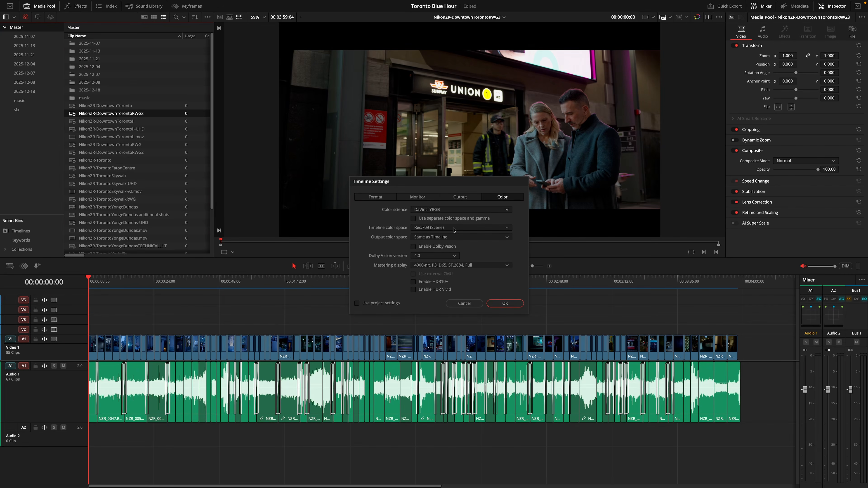
Step: Set the timeline color space to REDWideGamutRGB/Log3G10 and the output color space to Rec.709-A, and apply the settings
click(453, 229)
scroll(454, 251, down, 6)
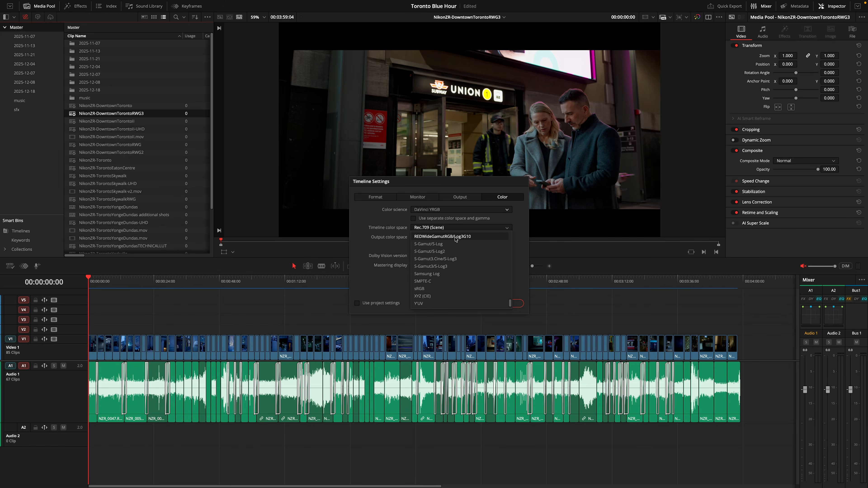
click(460, 240)
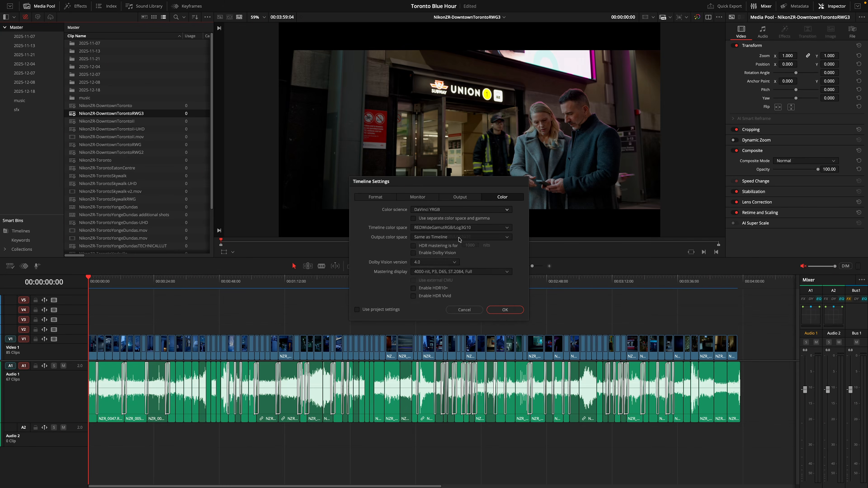
click(449, 238)
scroll(447, 288, down, 10)
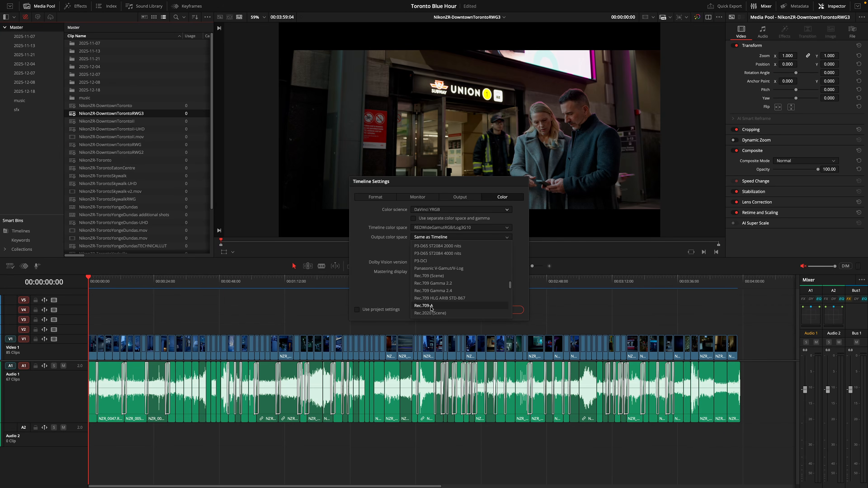
click(431, 306)
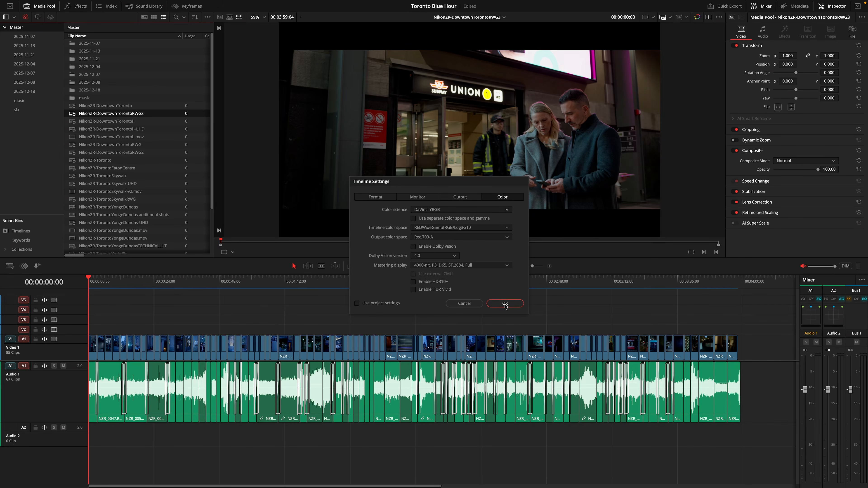
click(505, 304)
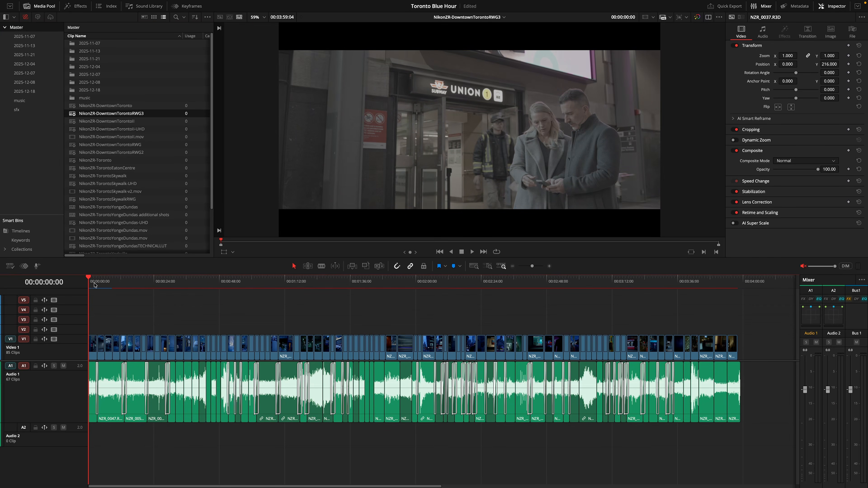
Step: On the Color page, add a Color Space Transform node to the first clip and place it between the source and the output
key(shift+6)
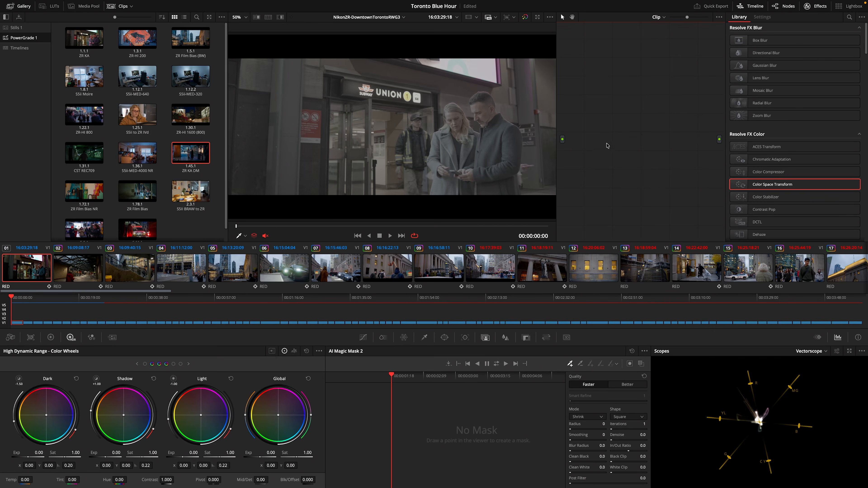
drag(774, 184, 718, 139)
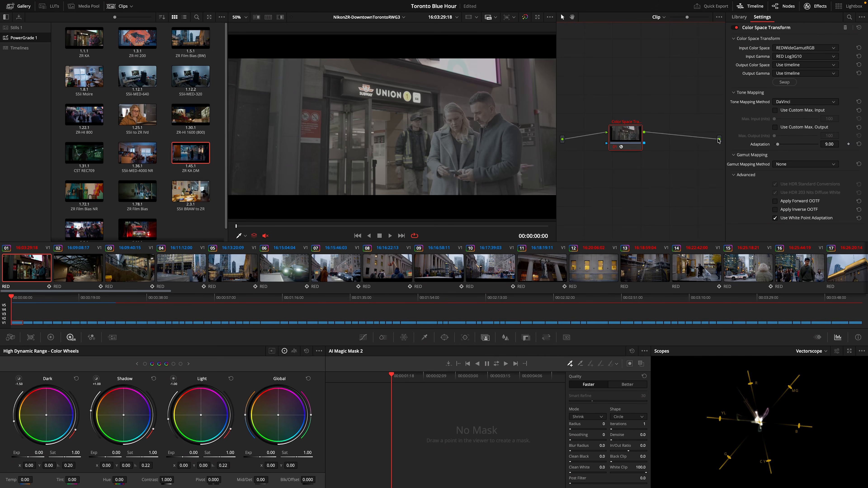
drag(632, 135, 646, 140)
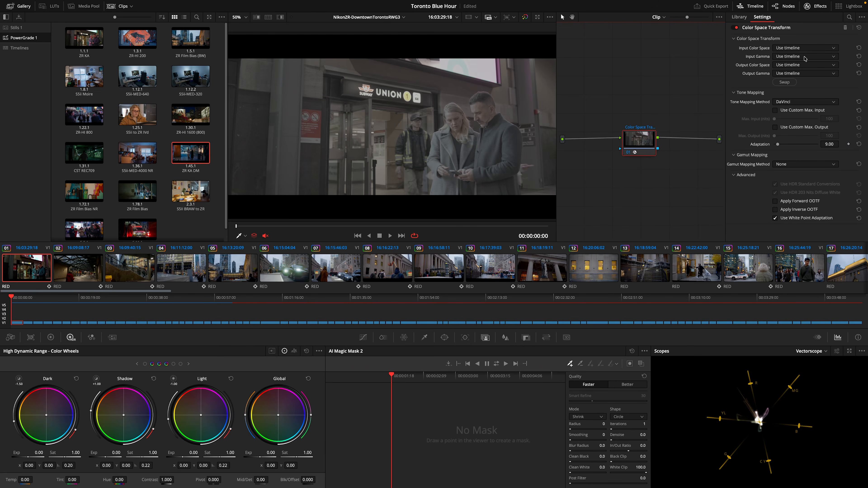
Step: Set the Color Space Transform's output color space to Rec.709 and its output gamma to Rec.709-A
click(801, 65)
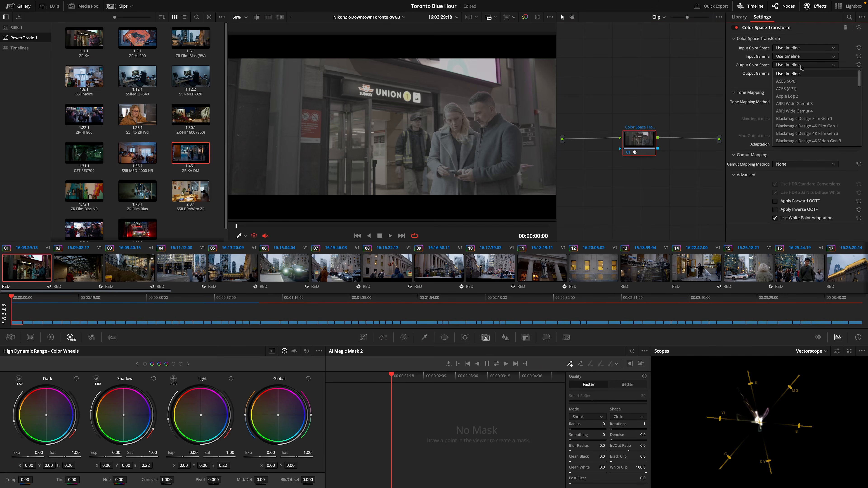
scroll(801, 69, down, 10)
click(802, 70)
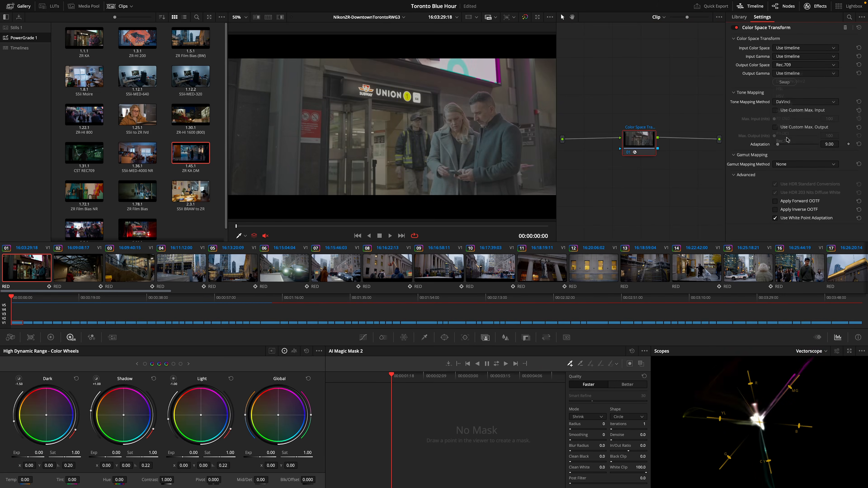
click(799, 74)
scroll(794, 102, down, 5)
click(793, 149)
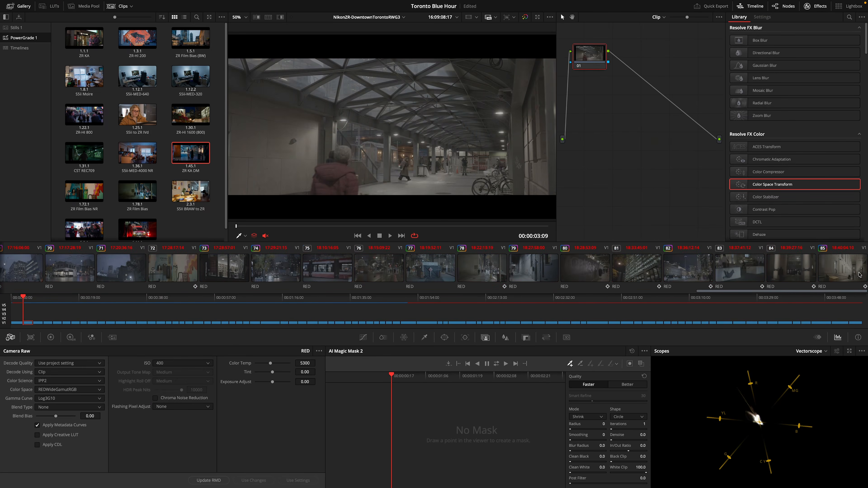
Step: Select clips 02 through 85 and replace their existing grades with the first clip's grade
shift+click(862, 274)
drag(750, 291, 21, 310)
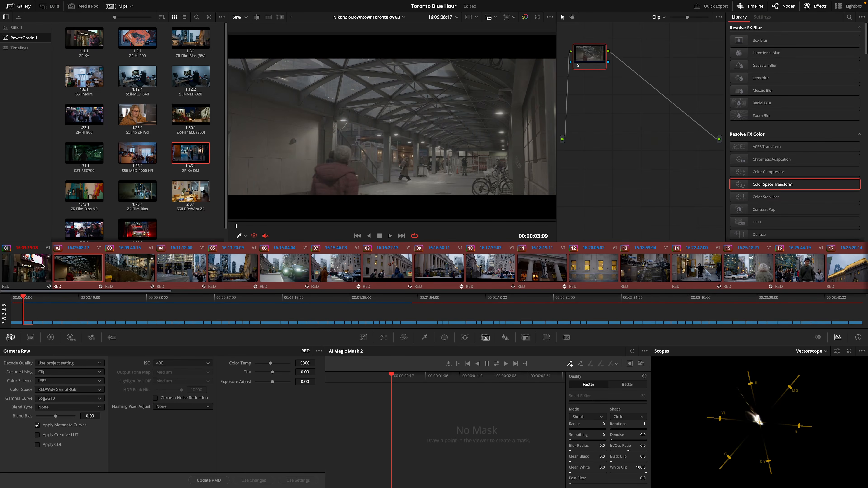
right_click(41, 272)
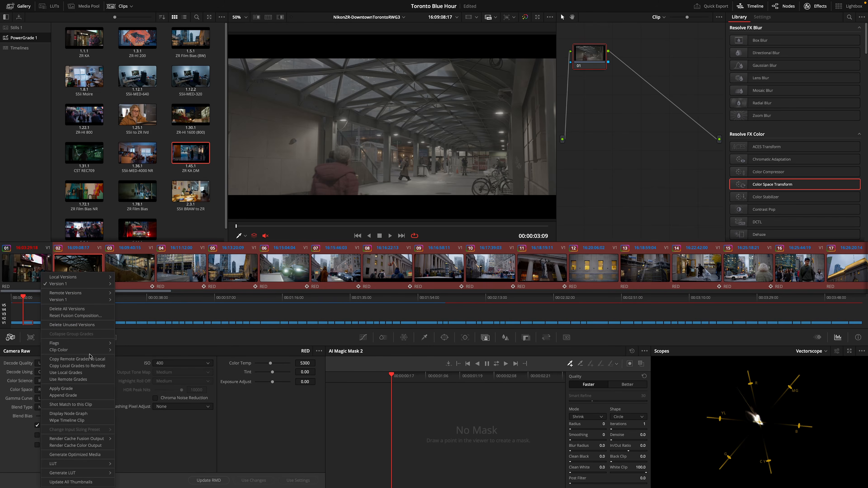
click(95, 388)
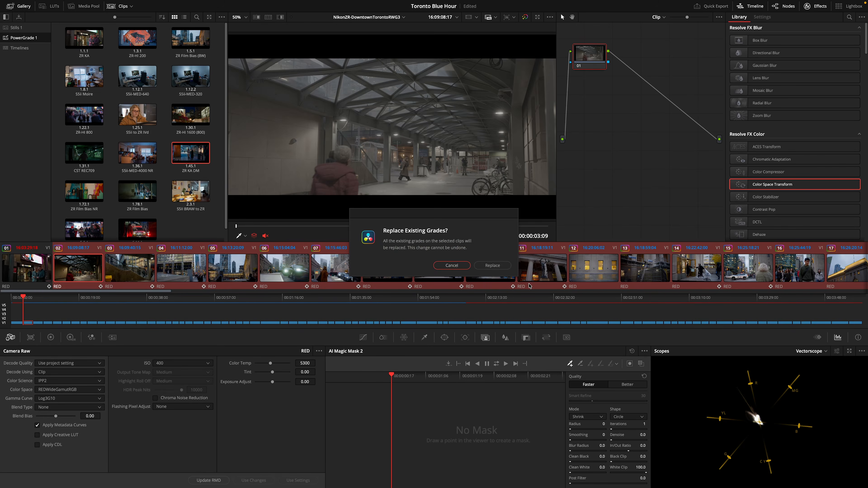
click(492, 266)
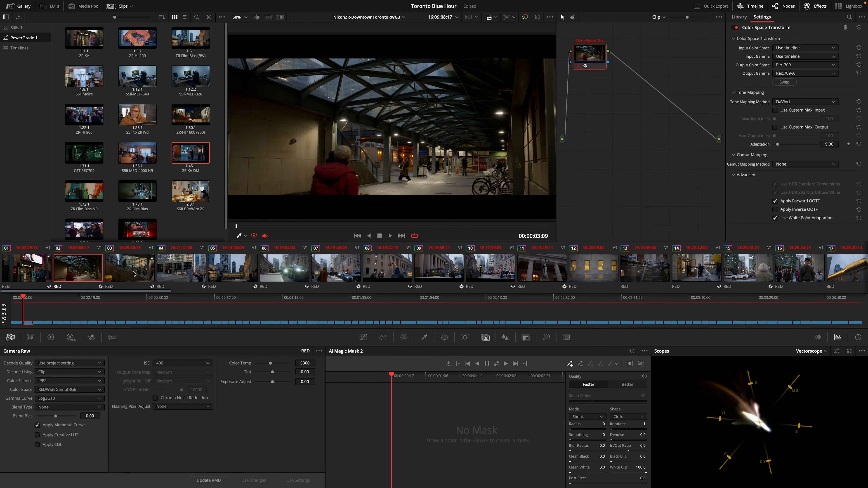
Step: Step through the clips from clip 03 onward to review the applied color space transform, and return to the first clip
click(133, 274)
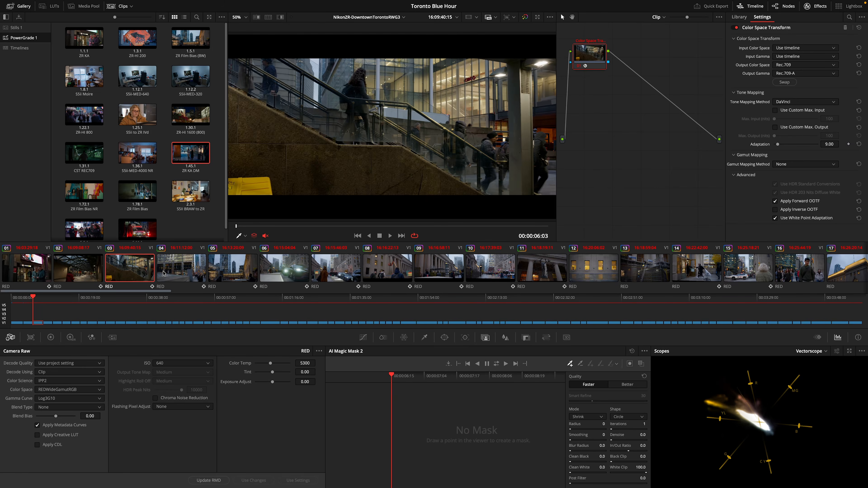
click(164, 272)
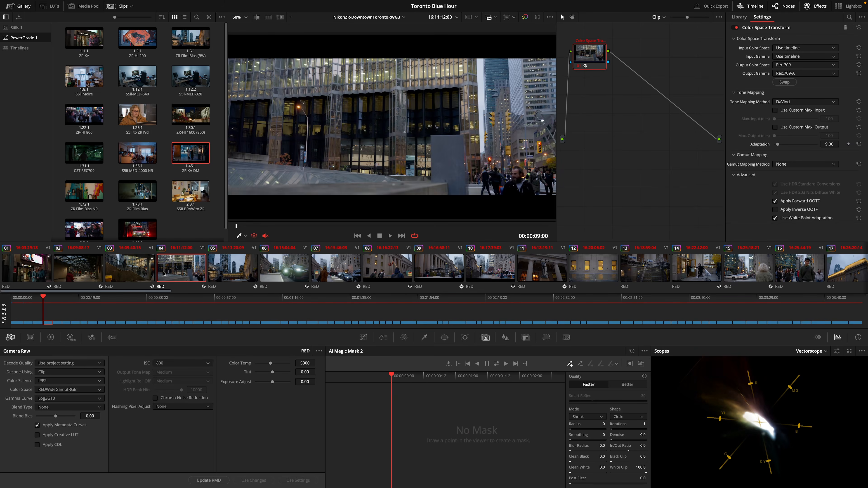
key(Down)
key(Down)
key(Down)
key(Down)
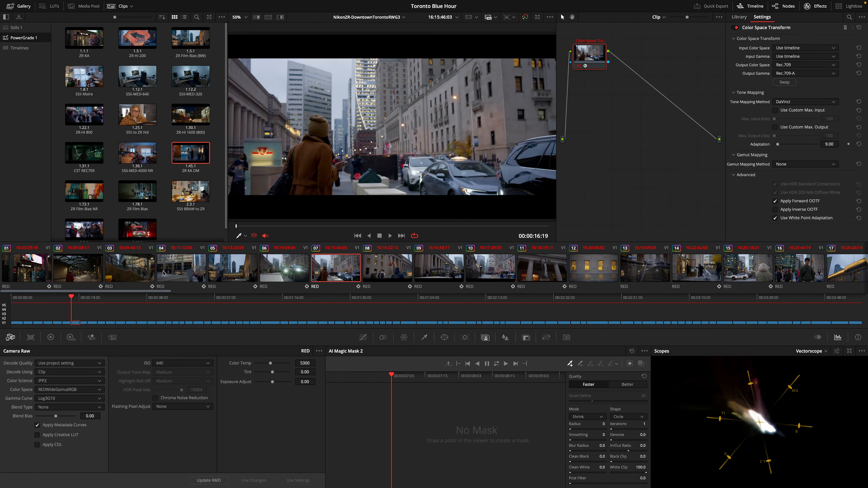
key(Down)
key(Down)
key(Down)
key(Down)
key(Down)
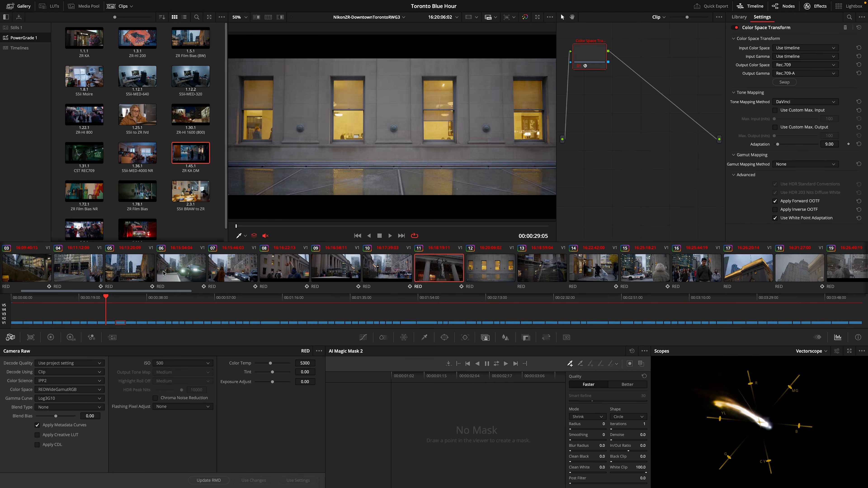
key(Home)
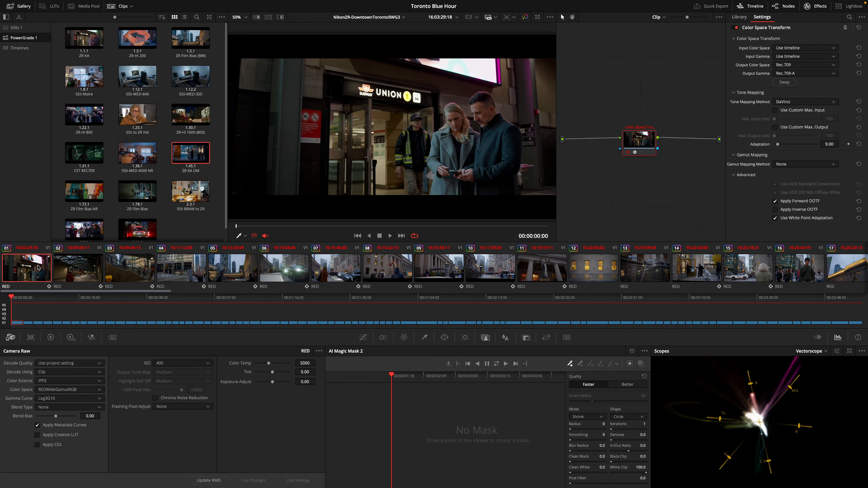
Step: Select all clips and rename their local grade version from Version 1 to CST
key(ctrl+a)
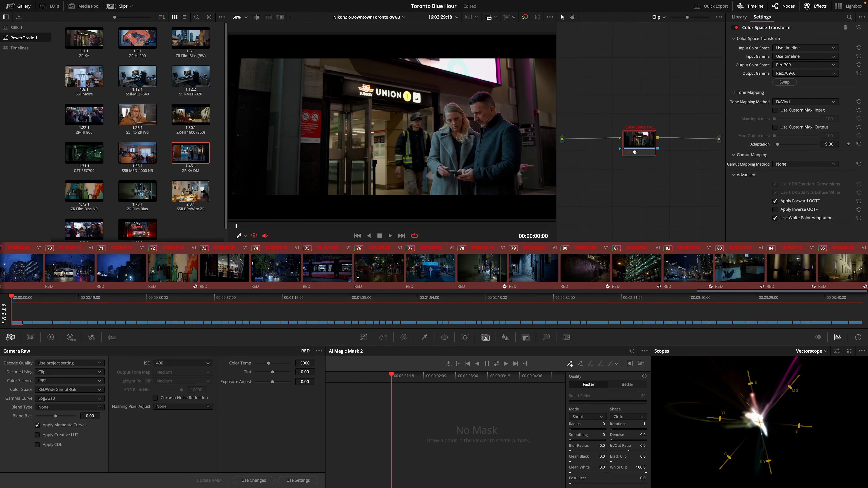
right_click(373, 268)
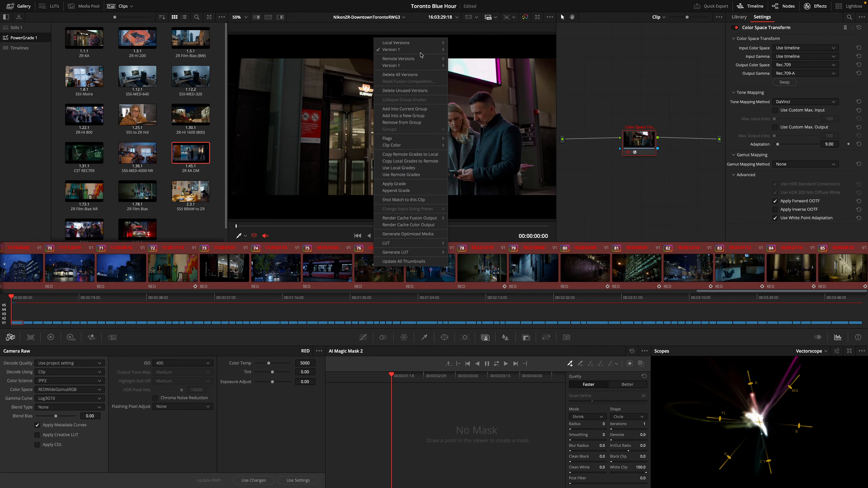
mouse_move(421, 46)
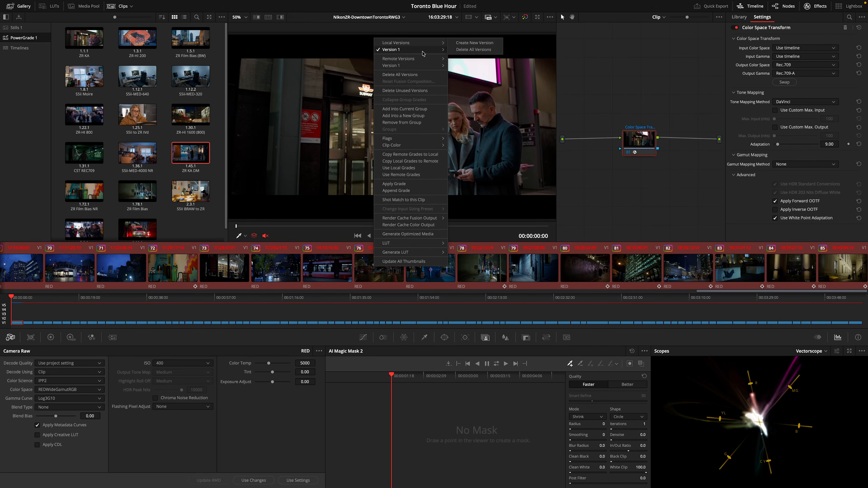
click(463, 56)
text(CST)
key(Return)
Step: Create a new local version for all selected clips and apply the ZR KA DM PowerGrade to them
right_click(333, 41)
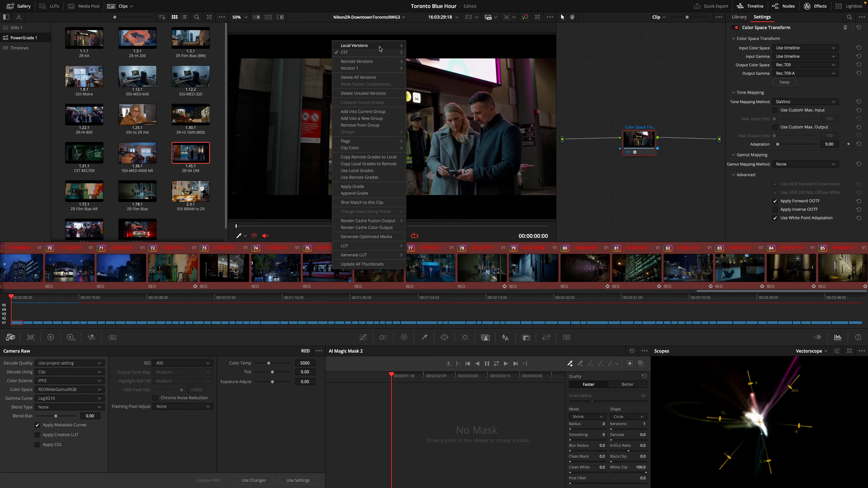
mouse_move(381, 48)
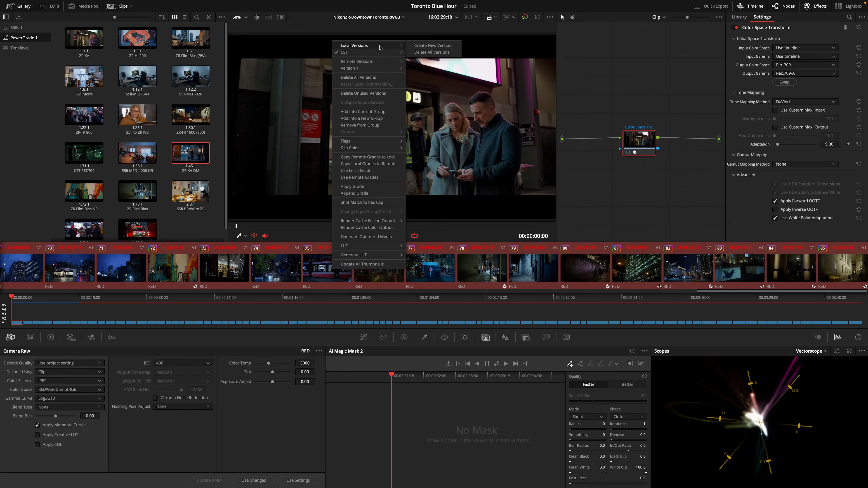
click(456, 46)
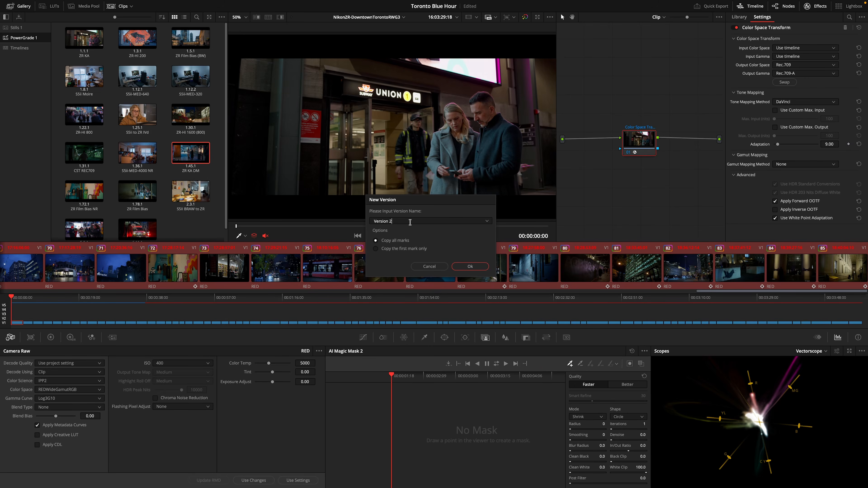
key(ctrl+a)
key(BackSpace)
key(Return)
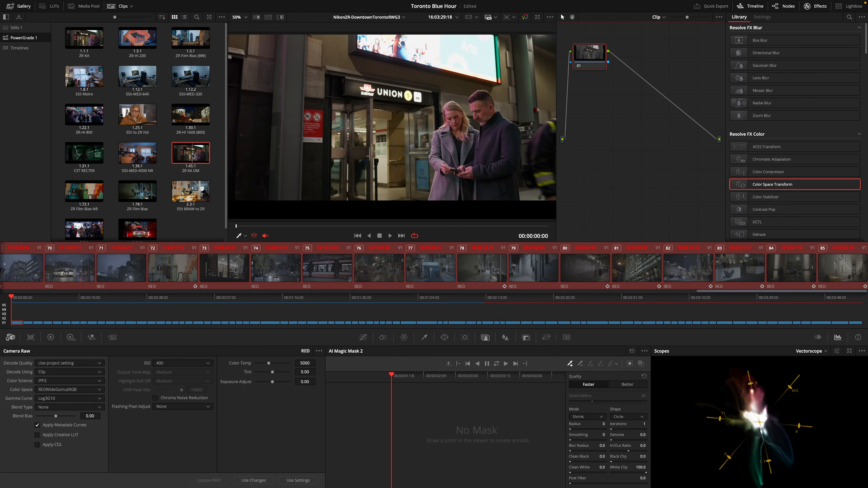
right_click(192, 156)
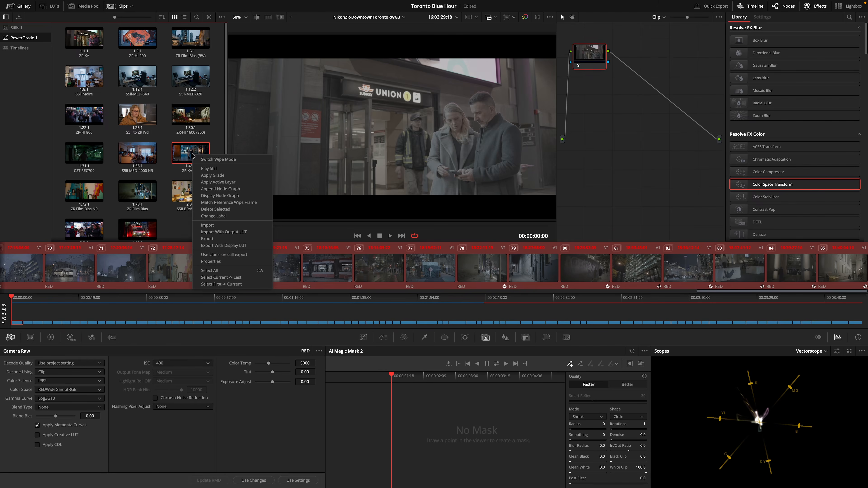
click(212, 175)
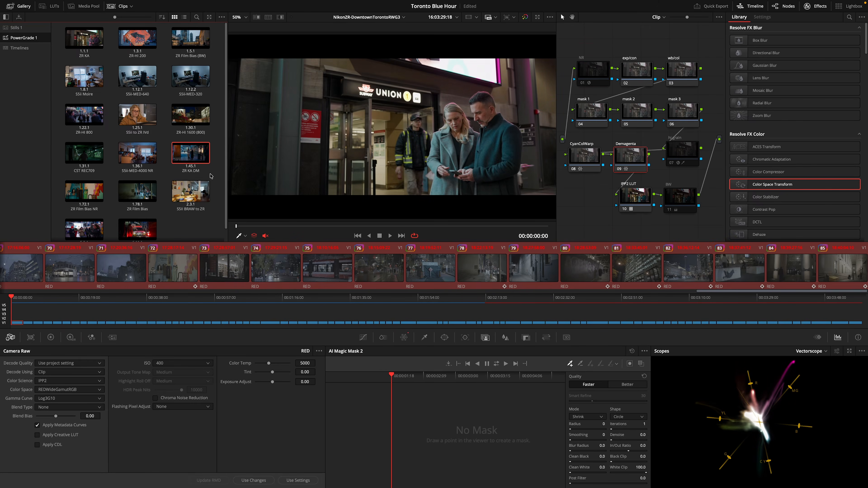
Step: Examine the noise reduction, exp/con, wb/col and three mask nodes of the applied PowerGrade's node tree
click(594, 72)
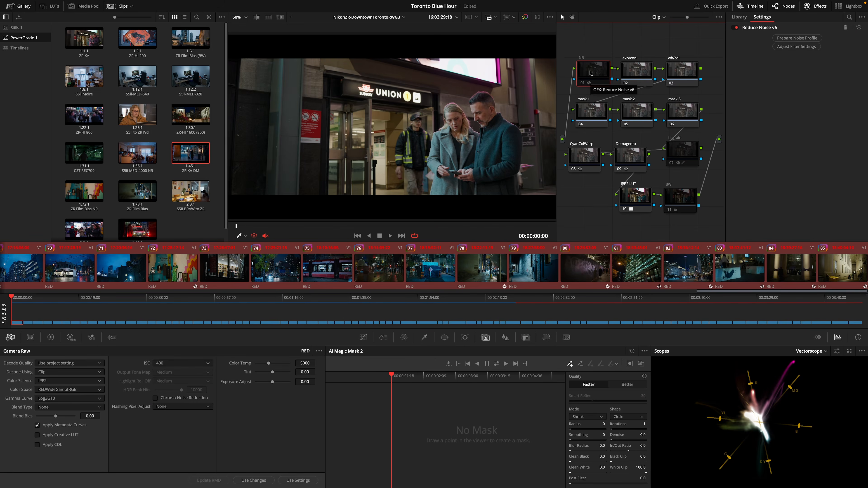
click(635, 73)
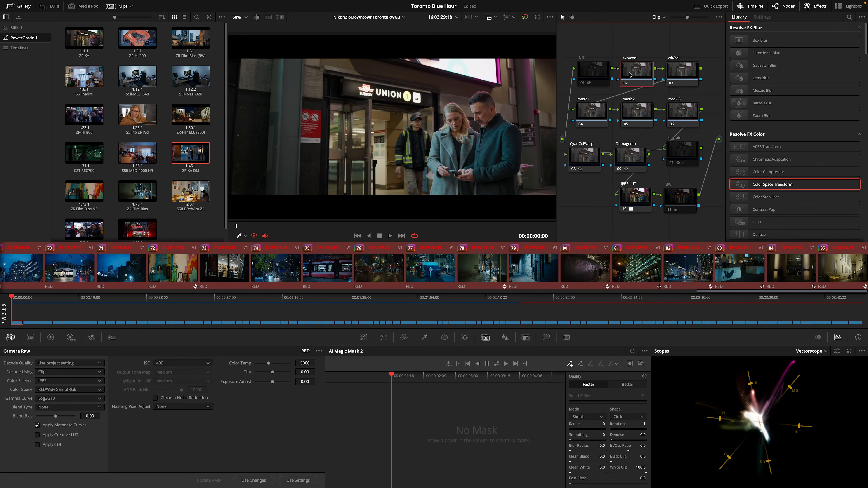
click(678, 71)
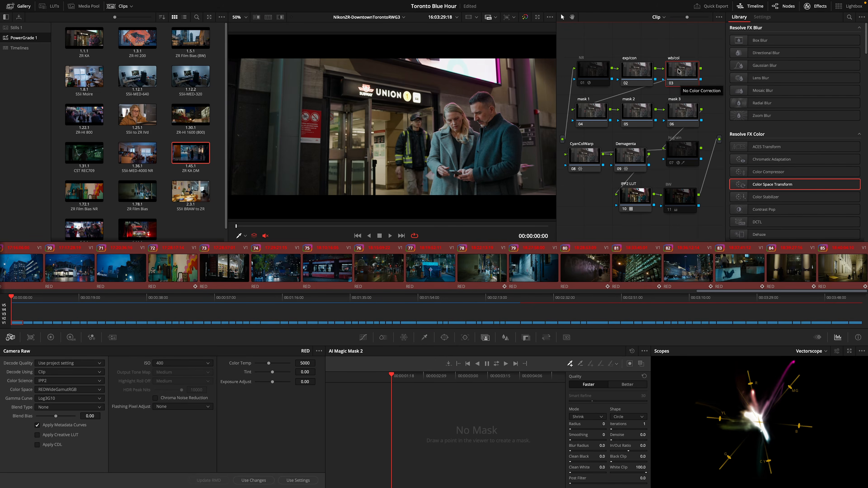
click(587, 123)
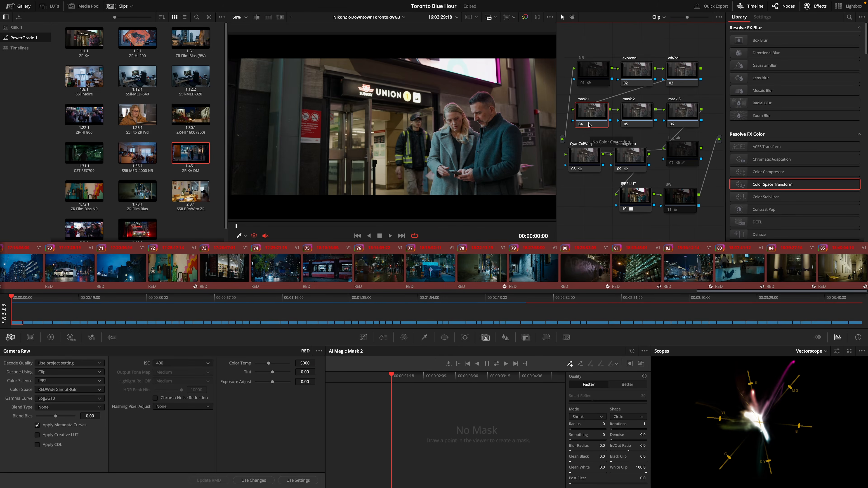
click(635, 119)
click(679, 117)
click(592, 112)
click(644, 113)
click(697, 110)
click(589, 113)
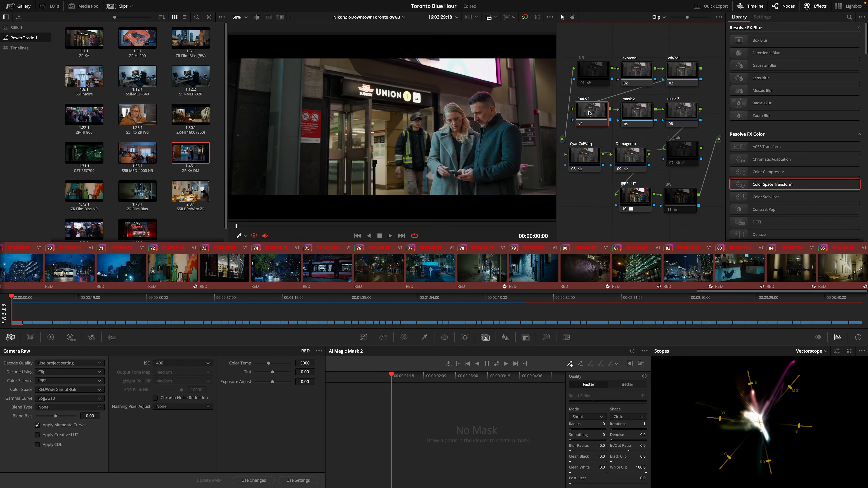
Step: Select the CyanColWarp and Demagenta nodes and toggle them on the first clip to compare their effect
click(585, 159)
click(632, 161)
click(588, 161)
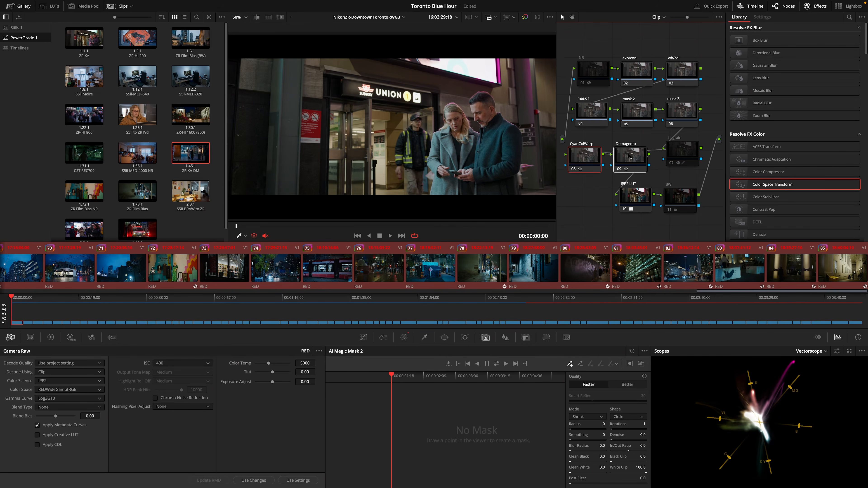
scroll(449, 134, up, 2)
scroll(450, 134, up, 5)
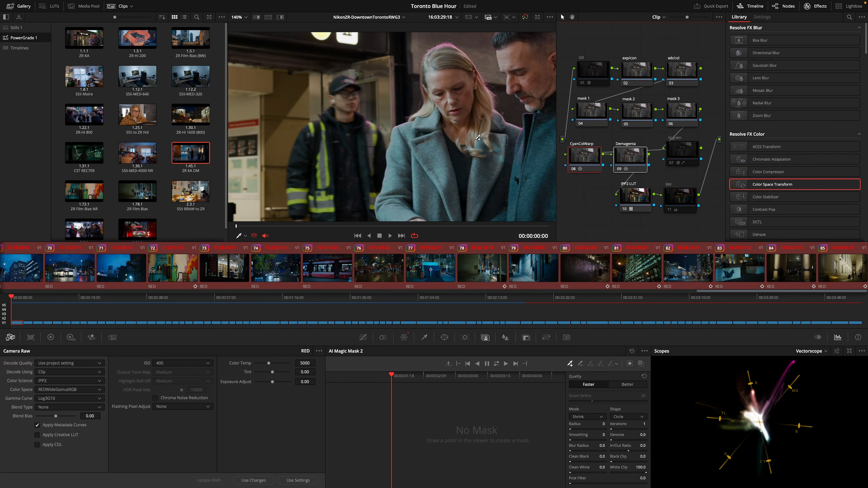
key(super+d)
scroll(477, 138, down, 5)
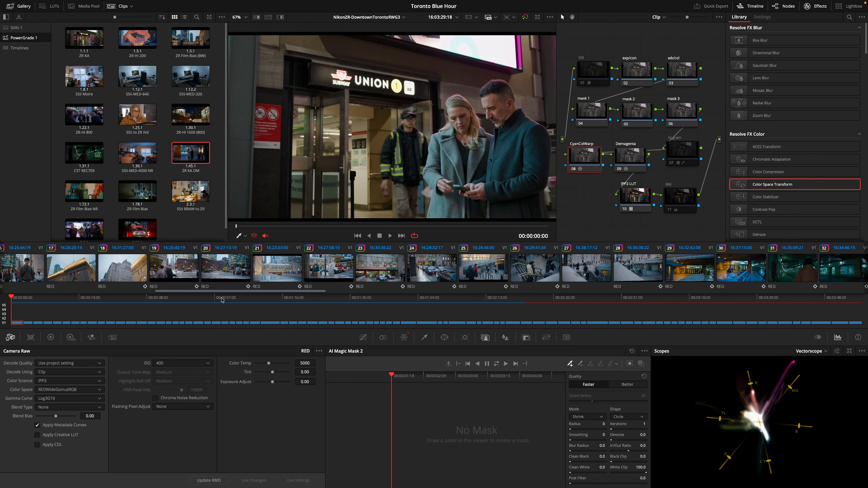
Step: Go to clip 30 and toggle its CyanColWarp and Demagenta nodes to compare the image
scroll(376, 268, down, 3)
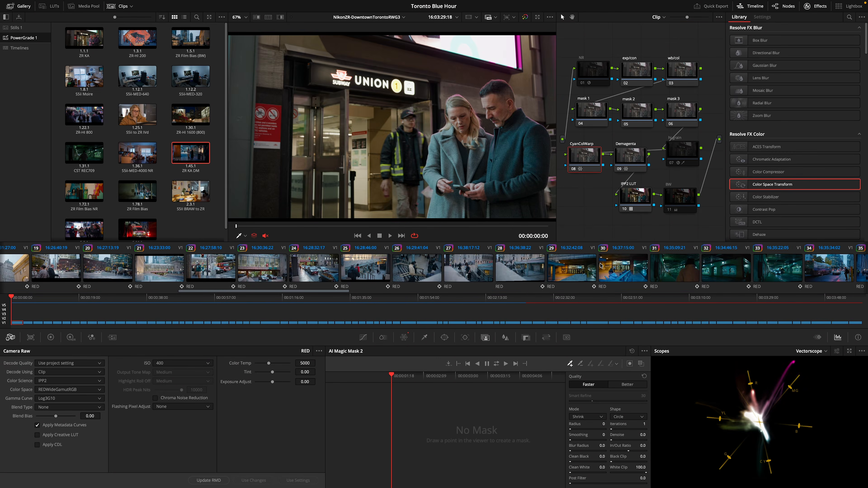
click(574, 271)
click(611, 269)
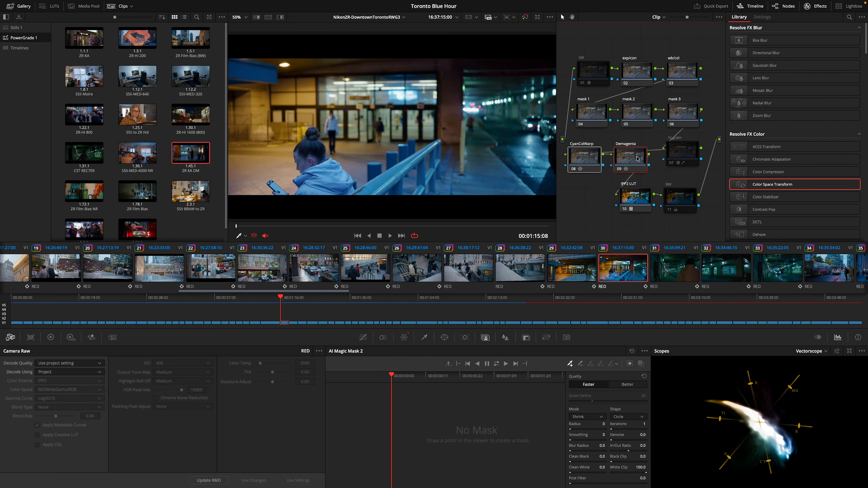
key(super+d)
key(super+d)
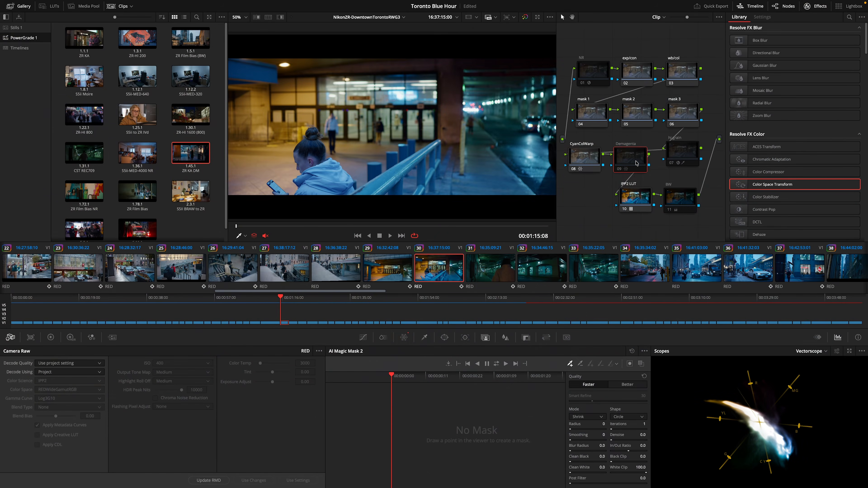
Step: Inspect clip 30's CyanColWarp hue-saturation grid, and toggle the Demagenta node off and on to compare its effect
click(584, 156)
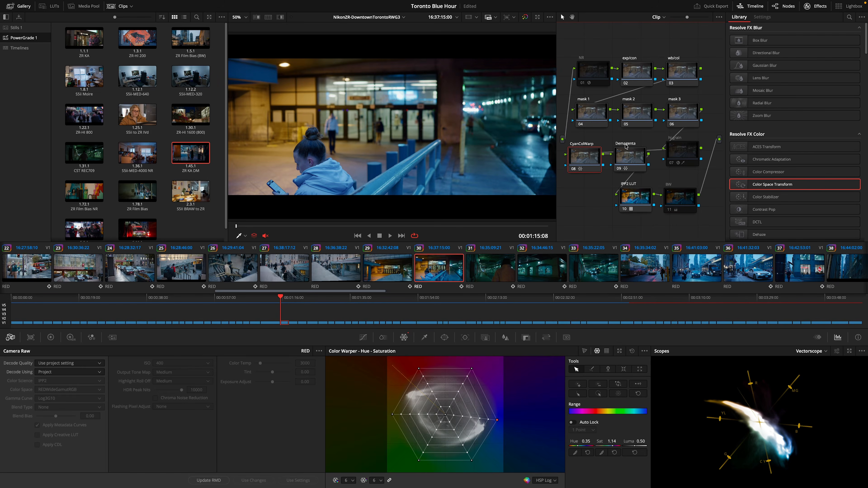
click(636, 157)
key(ctrl+d)
key(ctrl+d)
key(ctrl+d)
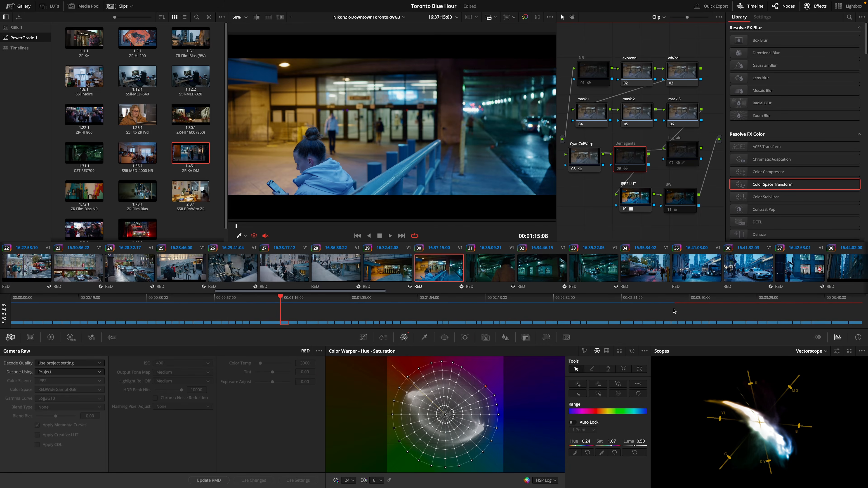
key(ctrl+d)
key(ctrl+d)
key(ctrl+d)
key(ctrl+d)
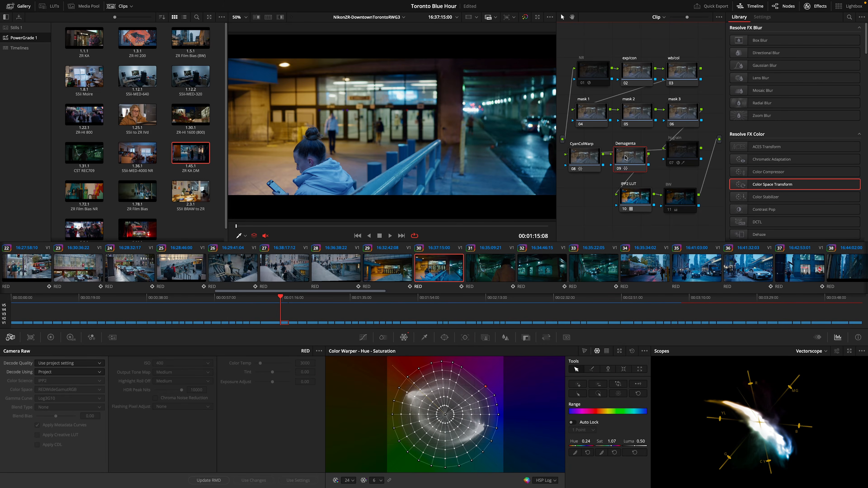
key(ctrl+d)
key(ctrl+d)
key(ctrl+d)
key(ctrl+d)
Step: Toggle the CyanColWarp node off and on by itself to compare its effect on clip 30
click(584, 151)
key(ctrl+d)
key(ctrl+d)
key(ctrl+d)
key(ctrl+d)
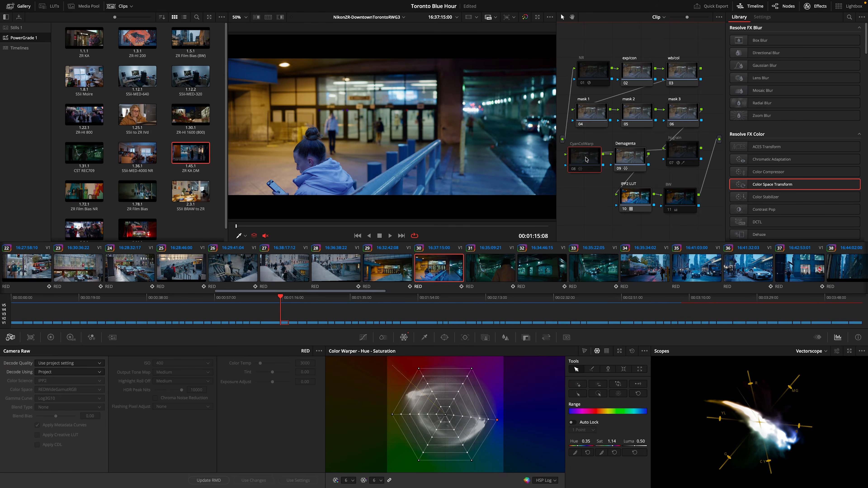
key(ctrl+d)
key(ctrl+d)
key(ctrl+d)
key(ctrl+d)
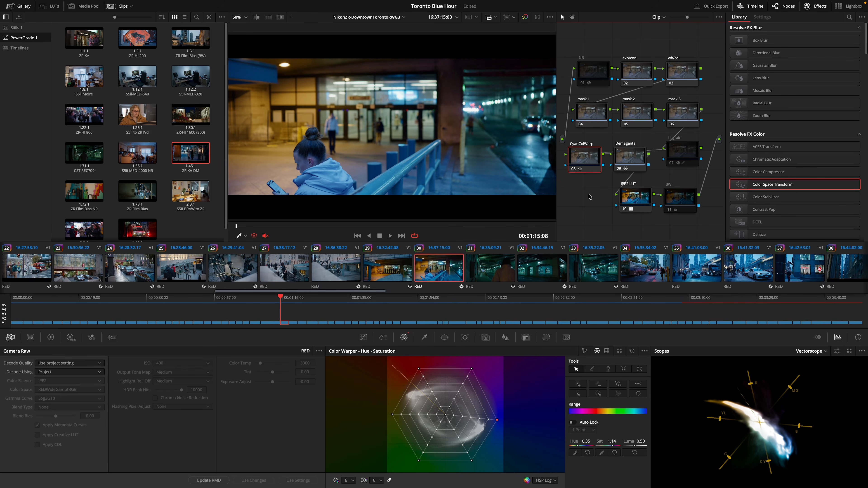
key(ctrl+d)
key(ctrl+d)
Step: Enable the BW node on clip 30 to view the shot in black and white
click(685, 200)
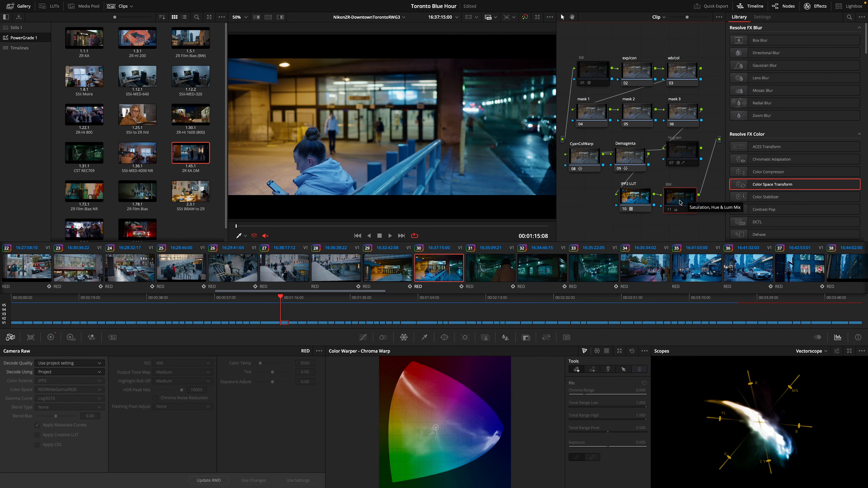
key(ctrl+d)
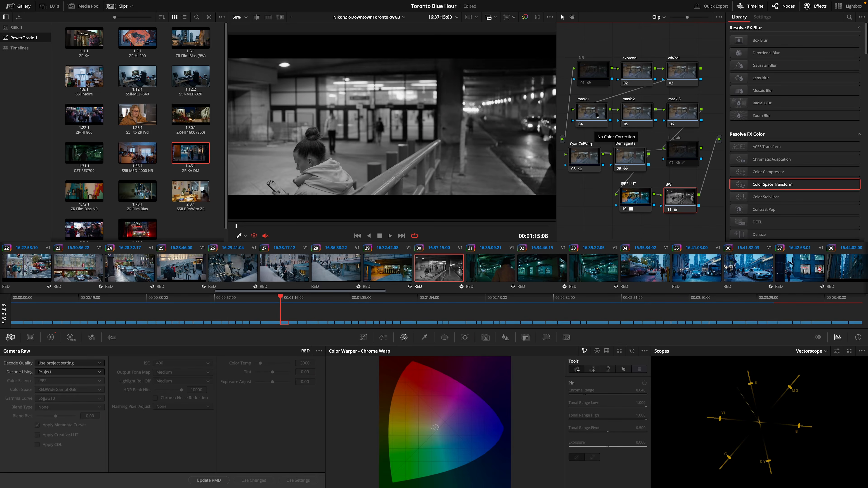
Step: On clip 30's mask 1 node, place a circular window over the seated woman with softness 18.92 and set HDR global exposure to 0.33
click(596, 115)
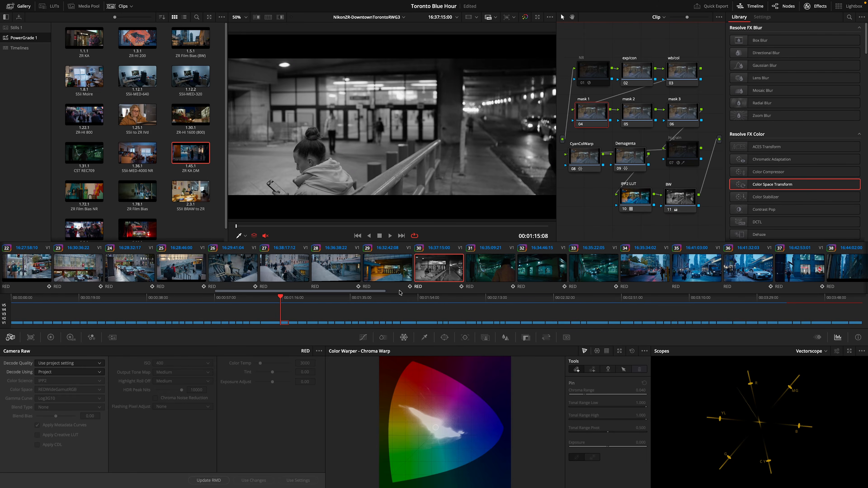
click(444, 338)
click(341, 399)
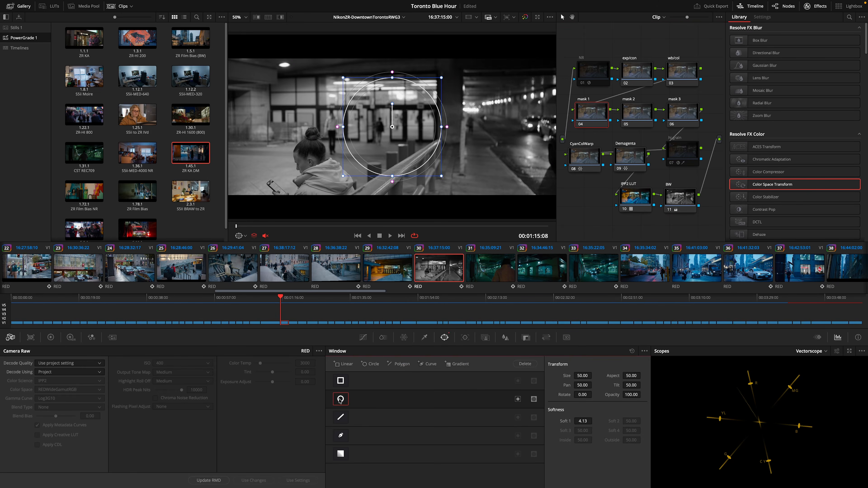
drag(392, 127, 308, 161)
drag(362, 162, 383, 166)
drag(357, 113, 344, 125)
drag(314, 156, 315, 157)
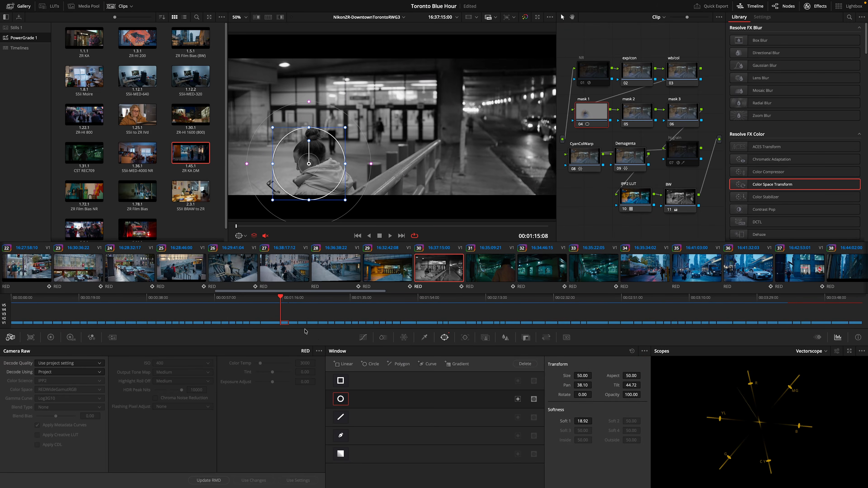
click(71, 337)
drag(261, 457, 260, 456)
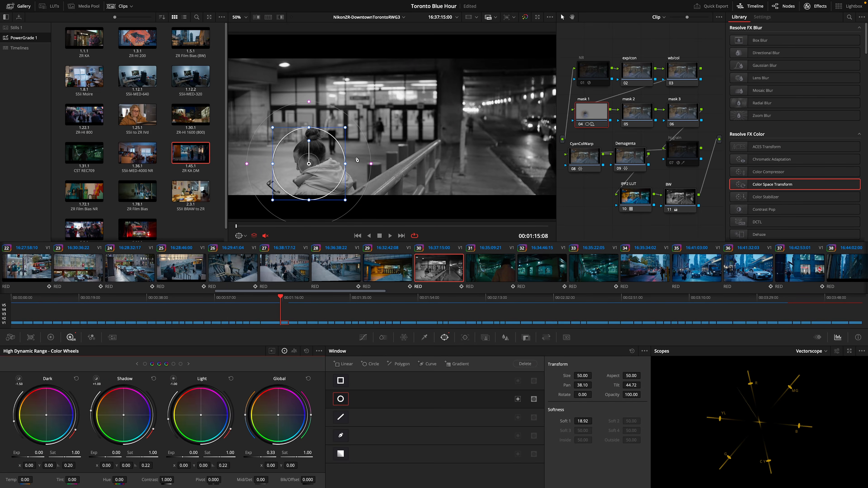
Step: On the mask 2 node, add a gradient window and set HDR global exposure to -0.32
click(634, 112)
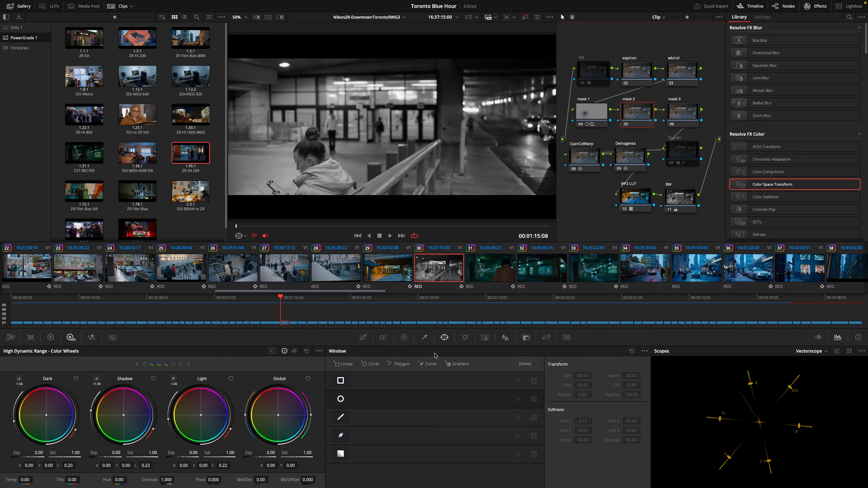
click(341, 454)
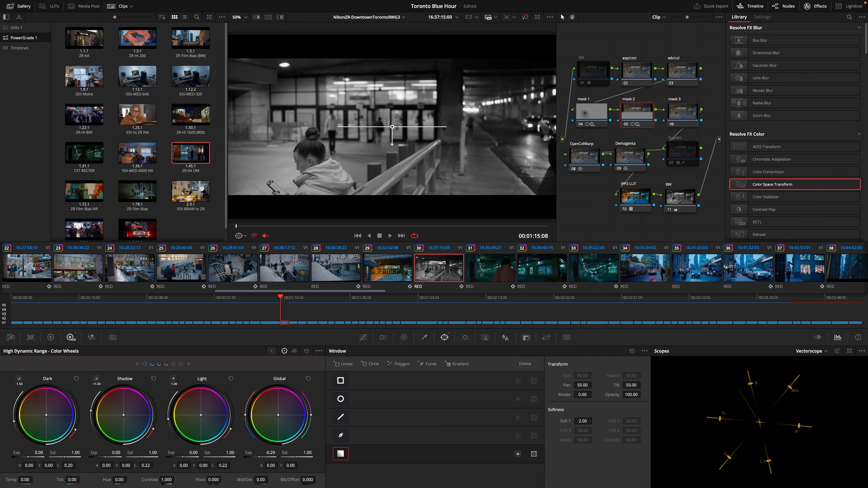
drag(262, 457, 260, 457)
Step: Select both mask nodes, hide the window outlines in the viewer, and disable the BW node on clip 30
drag(586, 133, 629, 108)
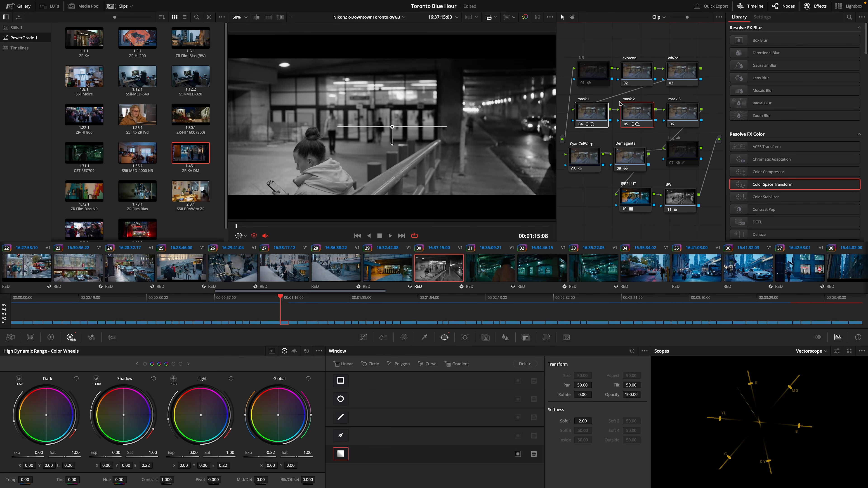
key(shift+grave)
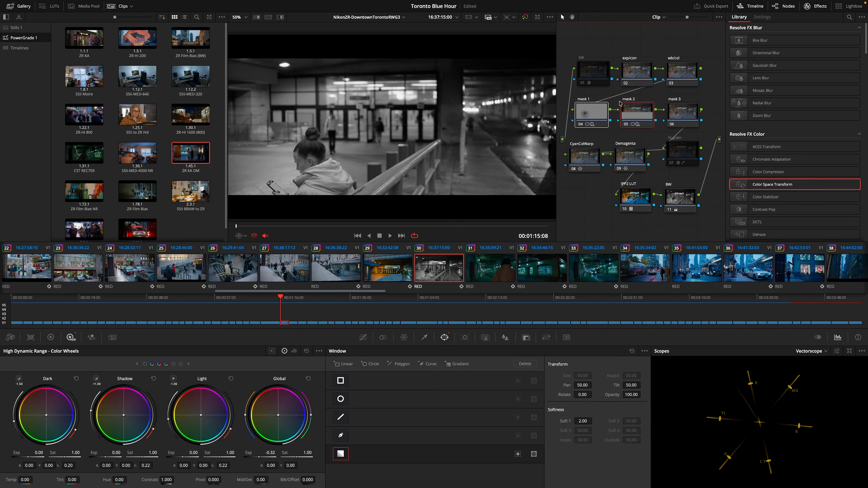
click(686, 209)
key(ctrl+d)
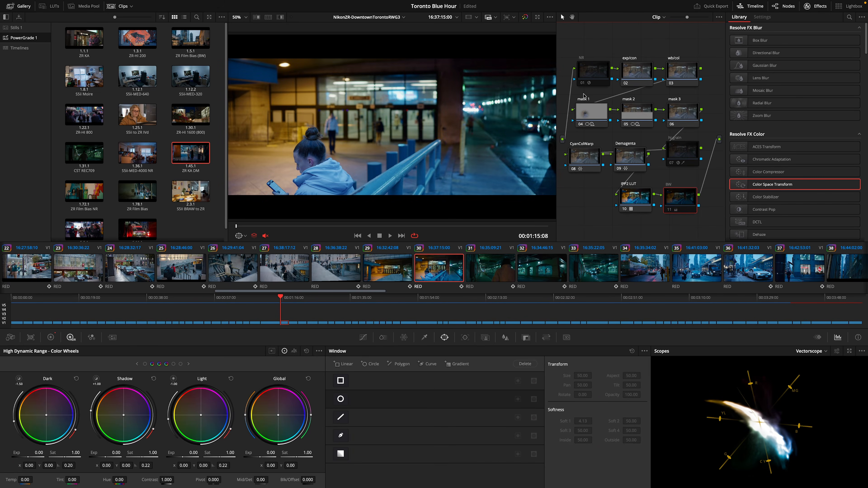
Step: Toggle the mask 1 and mask 2 nodes together to compare clip 30 with and without them, and play the clip
click(633, 114)
key(super+d)
key(super+d)
key(super+d)
key(super+d)
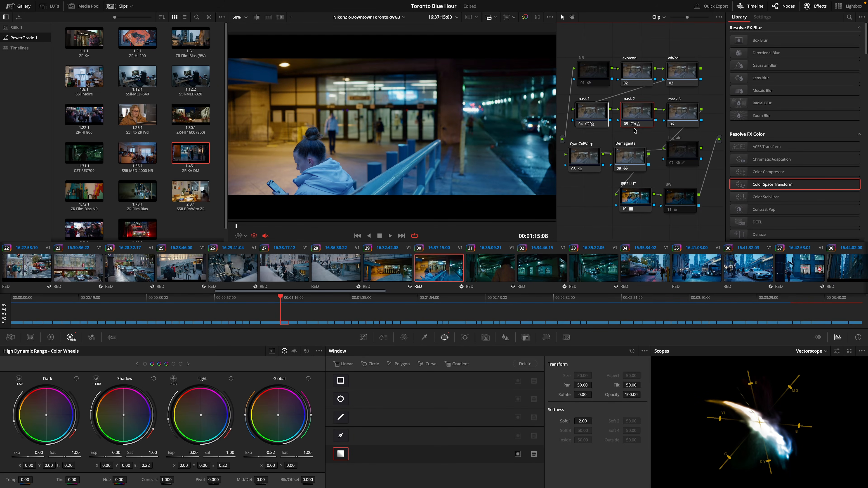
key(super+d)
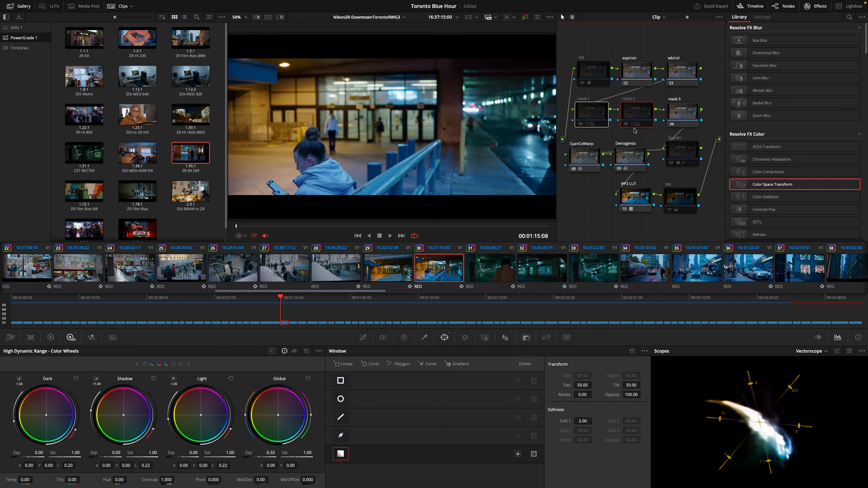
key(super+d)
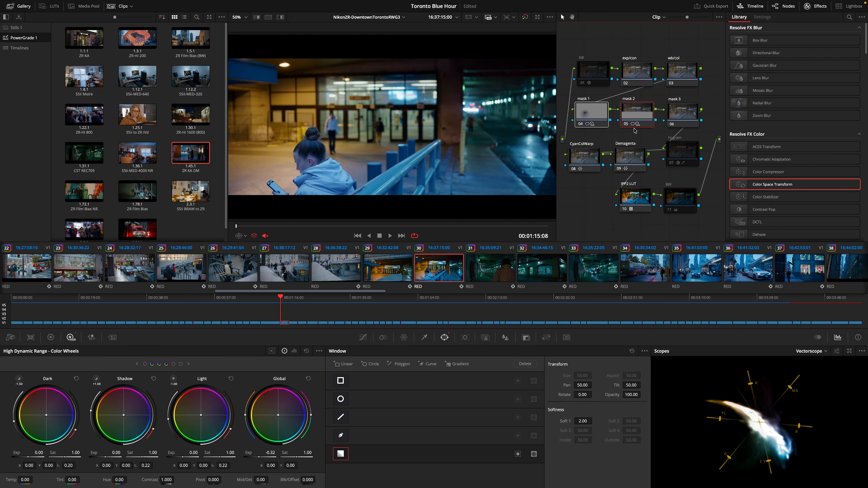
key(super+d)
key(super+d)
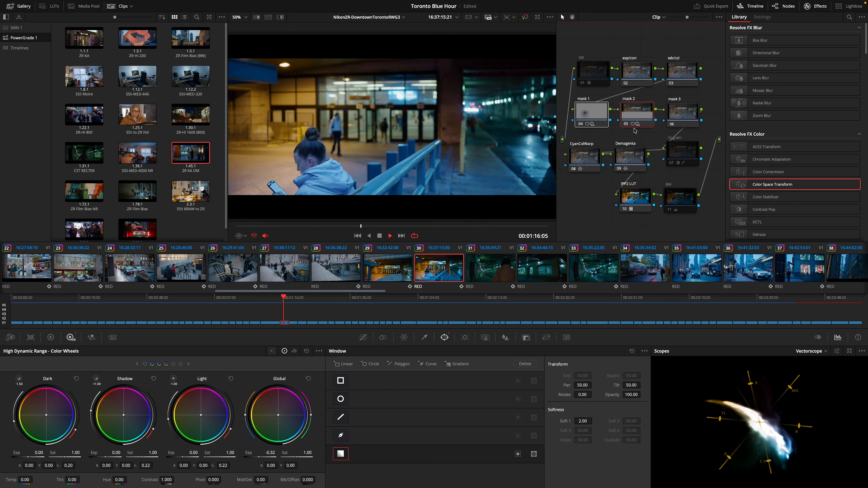
key(space)
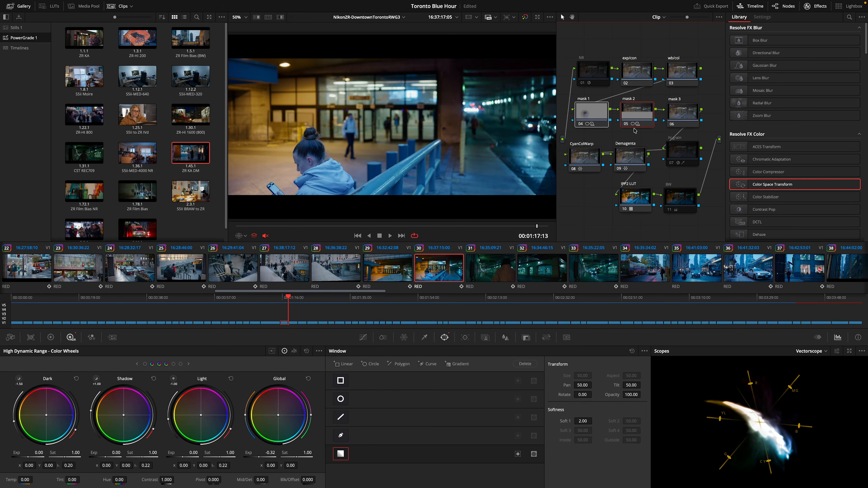
Step: Return to clip 01 and reveal the IPP2 LUT node's assigned LUT among the RED IPP2 output presets
key(Home)
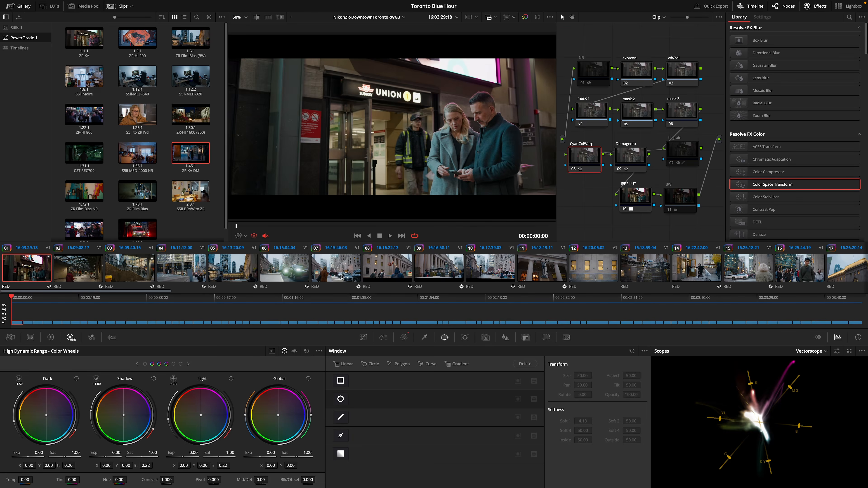
click(595, 111)
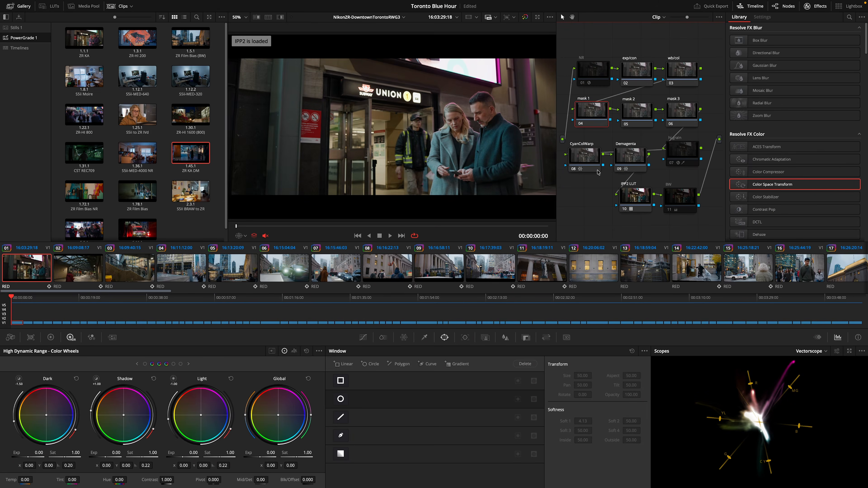
right_click(634, 200)
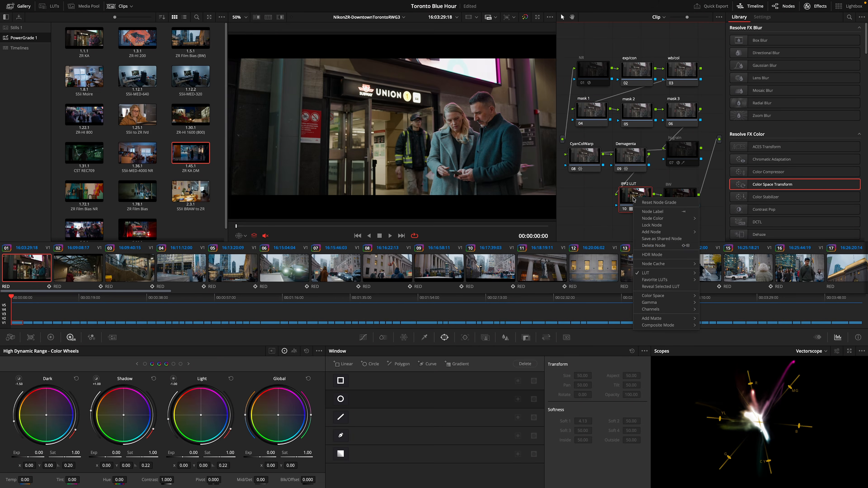
mouse_move(668, 281)
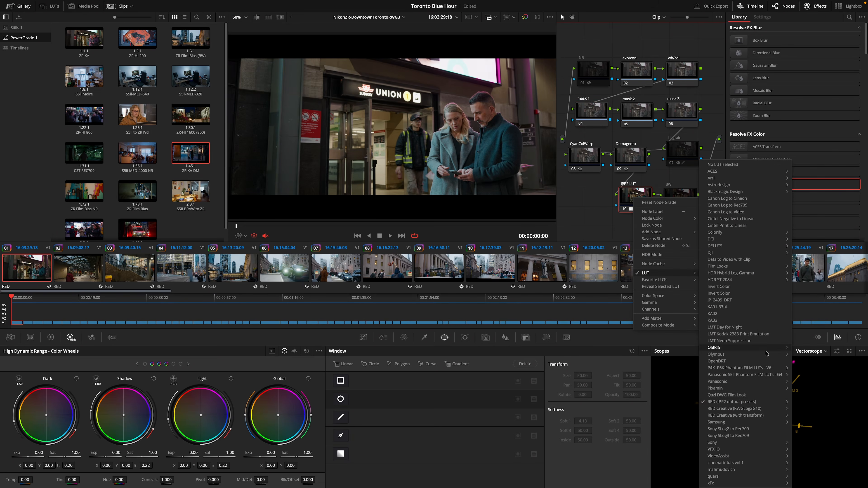
mouse_move(751, 401)
click(665, 288)
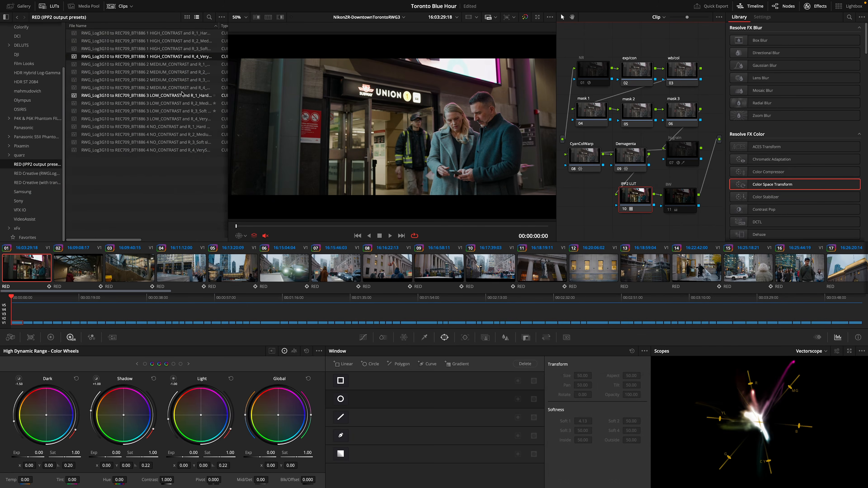
Step: Try other RED IPP2 output presets on the IPP2 LUT node and settle on the REC709_BT1886 HIGH_CONTRAST R_3_Soft LUT
click(164, 72)
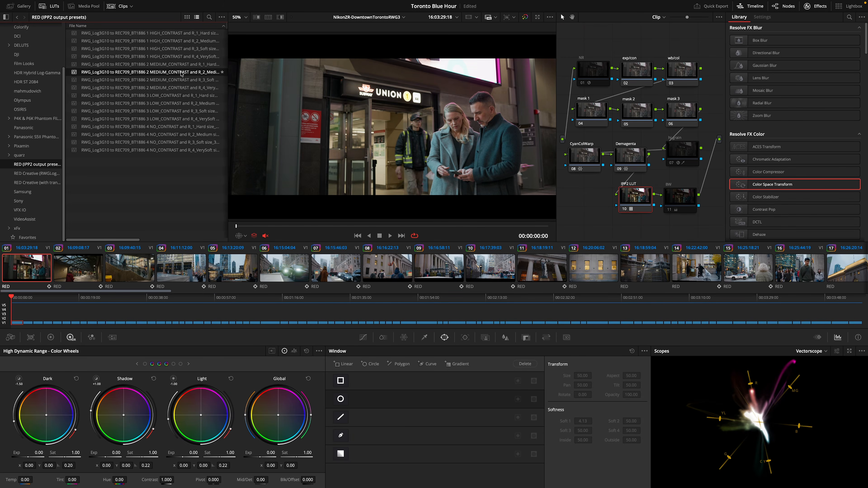
click(177, 49)
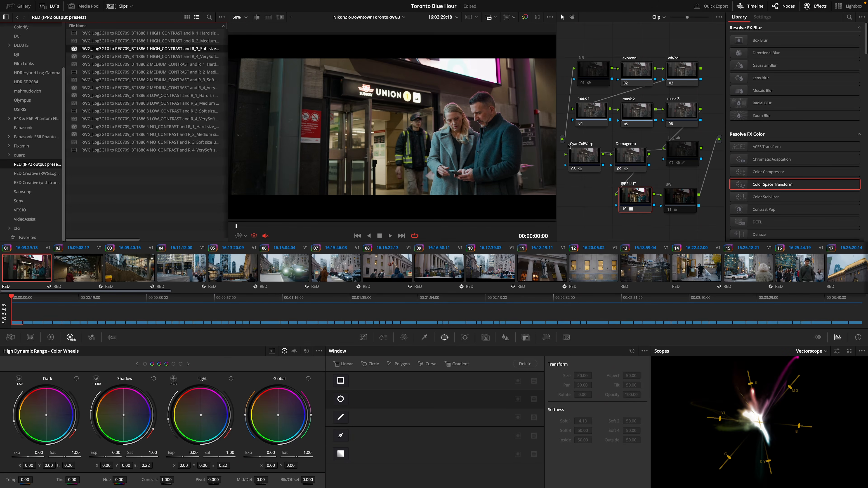
click(183, 57)
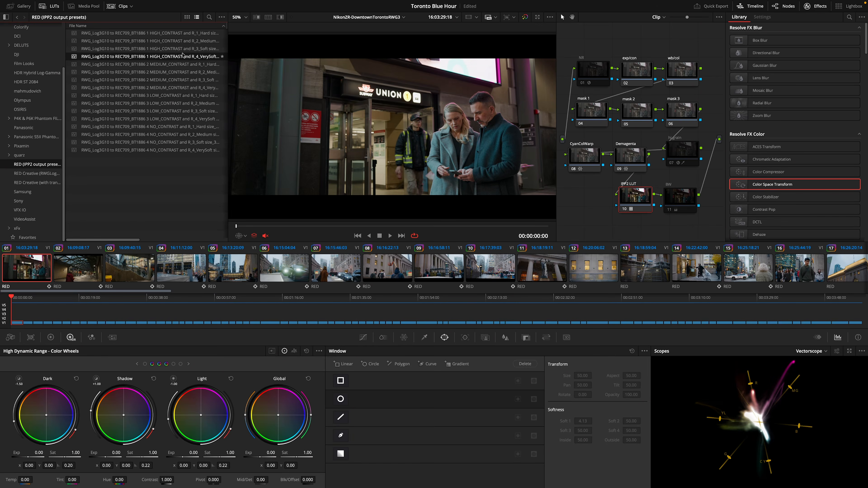
click(183, 48)
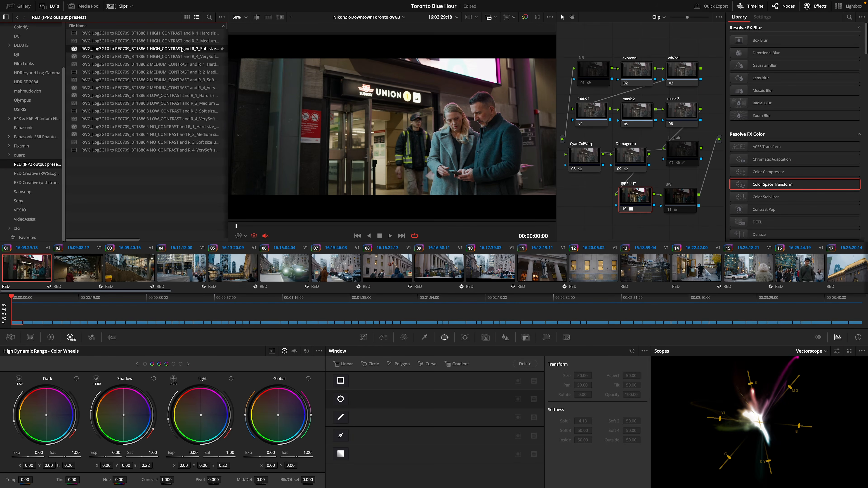
Step: Add a serial node before the IPP2 LUT node and label it "RED Creative"
click(639, 200)
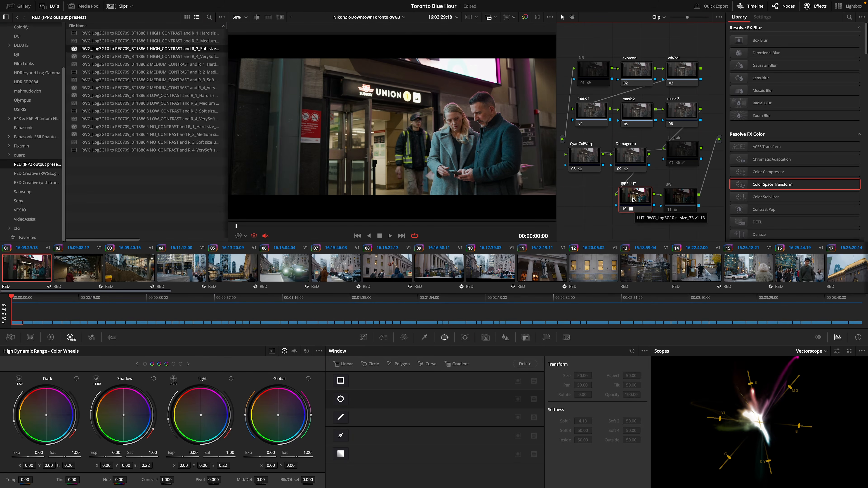
key(shift+s)
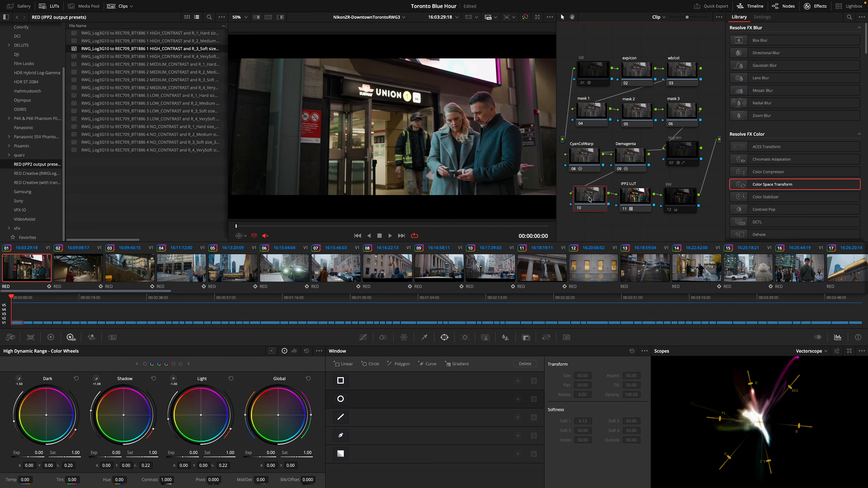
text(RED Creative)
Step: Browse the RED Creative (RWGLog3G10) LUTs and apply FilmBias to the RED Creative node
click(37, 173)
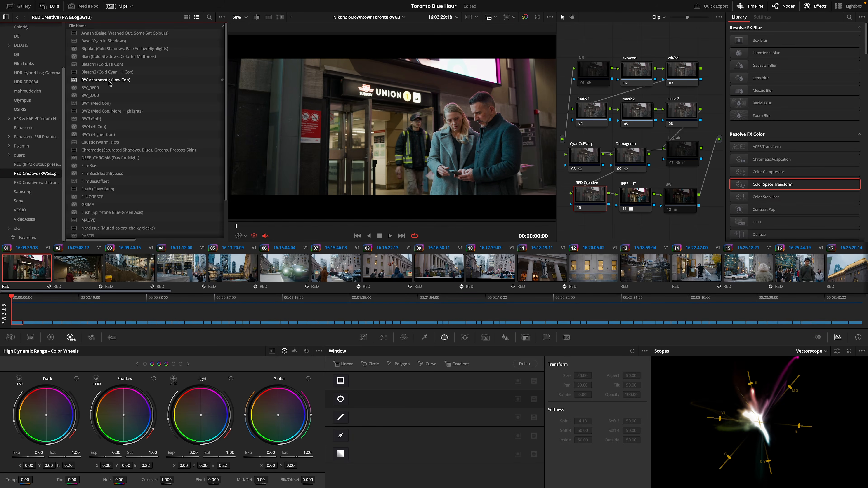
scroll(141, 200, down, 2)
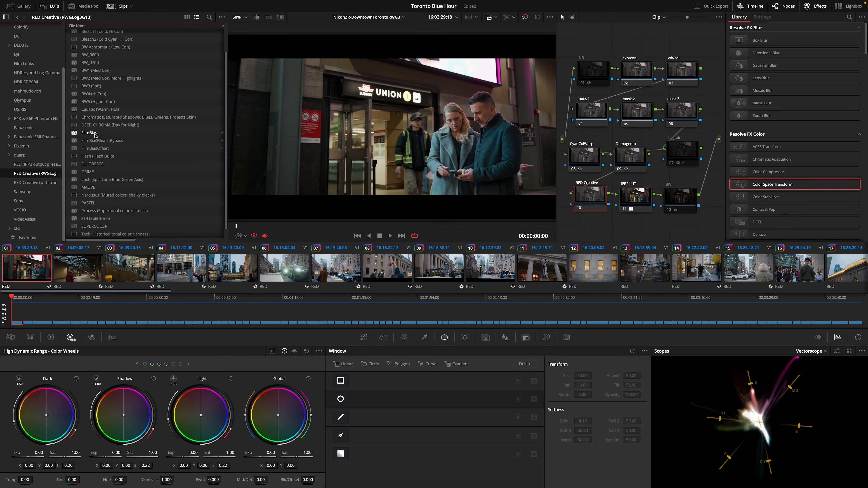
scroll(102, 201, down, 1)
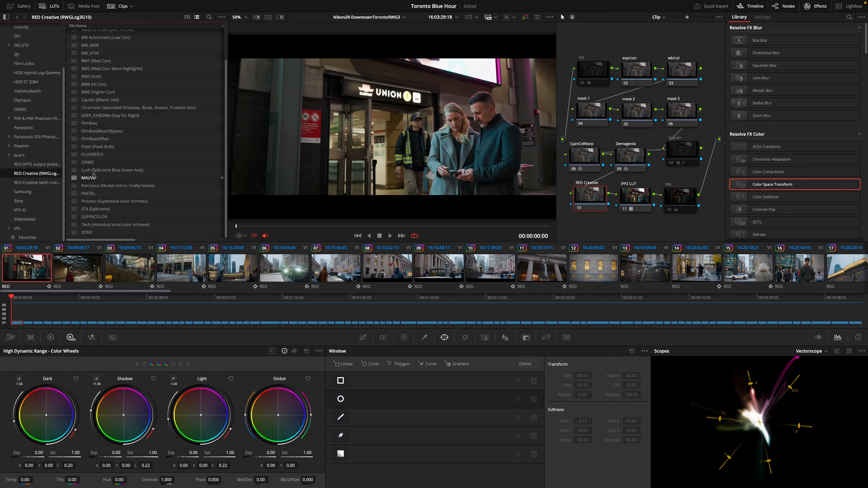
scroll(134, 173, up, 5)
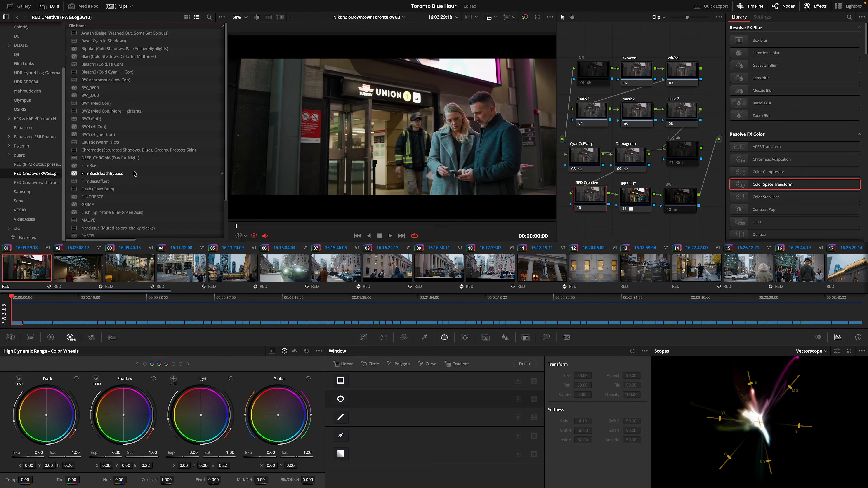
double_click(93, 166)
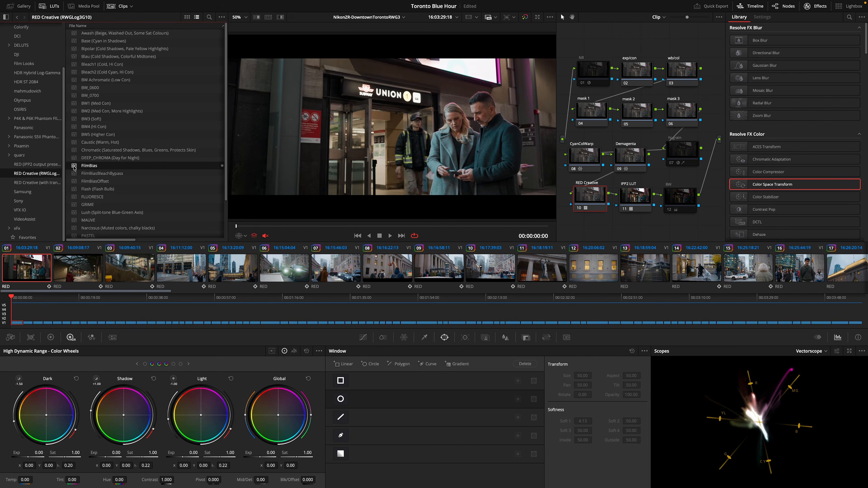
Step: Toggle the RED Creative node off and on to compare clip 01 with and without the FilmBias look
key(ctrl+d)
key(ctrl+d)
key(ctrl+d)
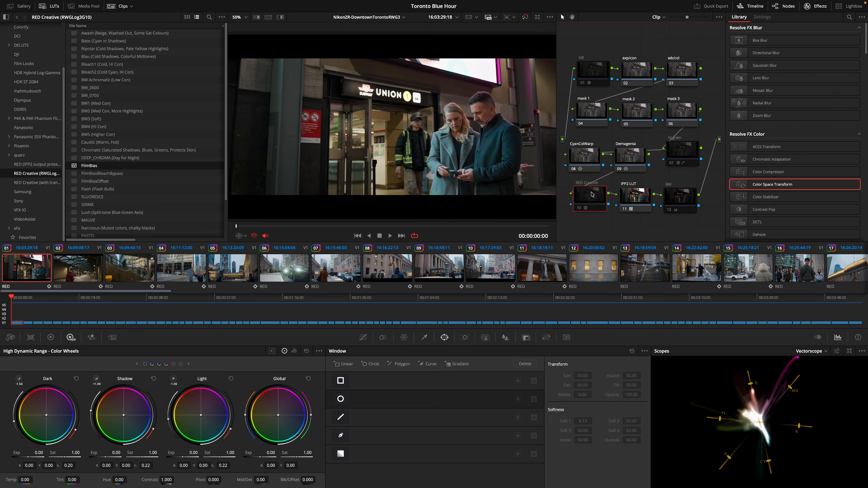
key(ctrl+d)
key(ctrl+d)
key(ctrl+d)
key(ctrl+d)
key(ctrl+d)
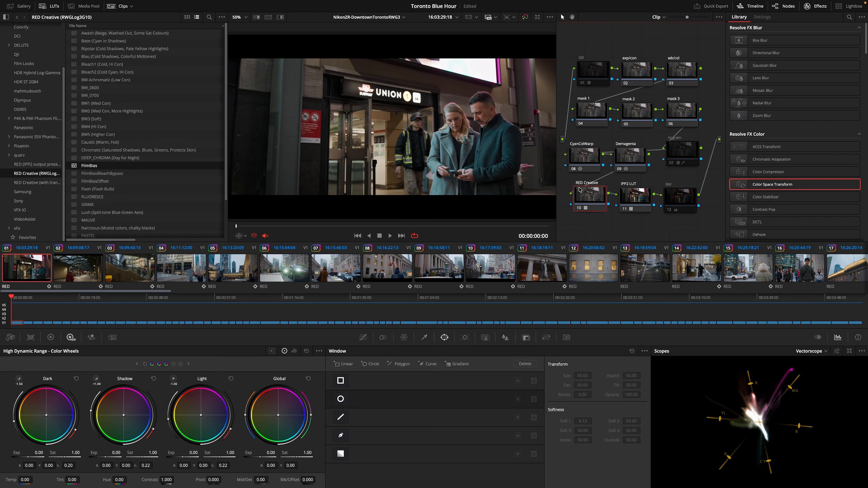
Step: Switch the RED Creative node's LUT to FilmBiasOffset and toggle the node to compare the look, leaving it enabled
click(75, 181)
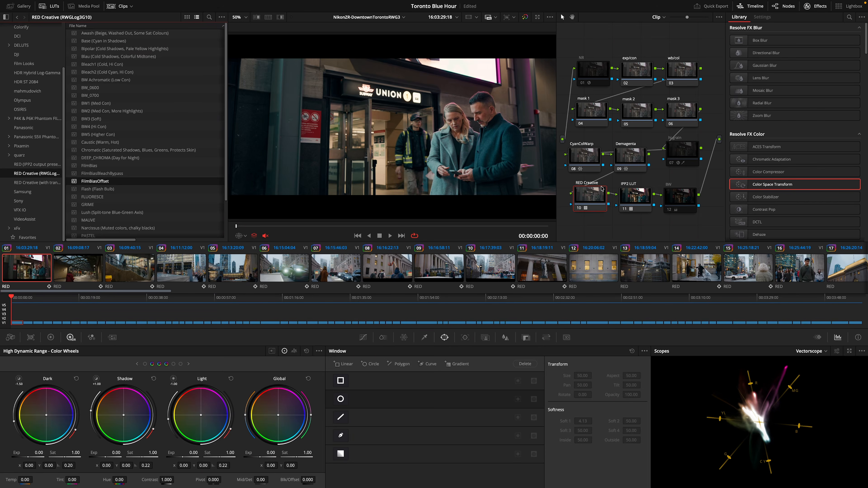
key(ctrl+d)
key(ctrl+d)
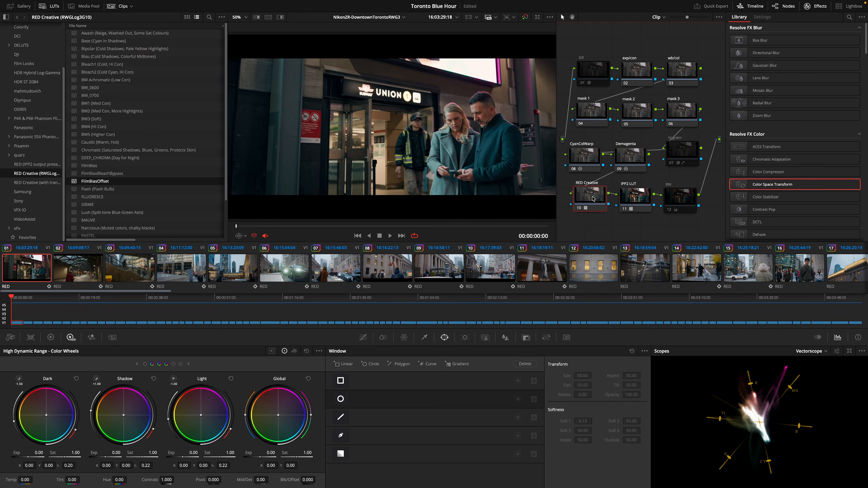
key(ctrl+d)
key(ctrl+d)
drag(591, 201, 589, 203)
key(ctrl+d)
key(ctrl+d)
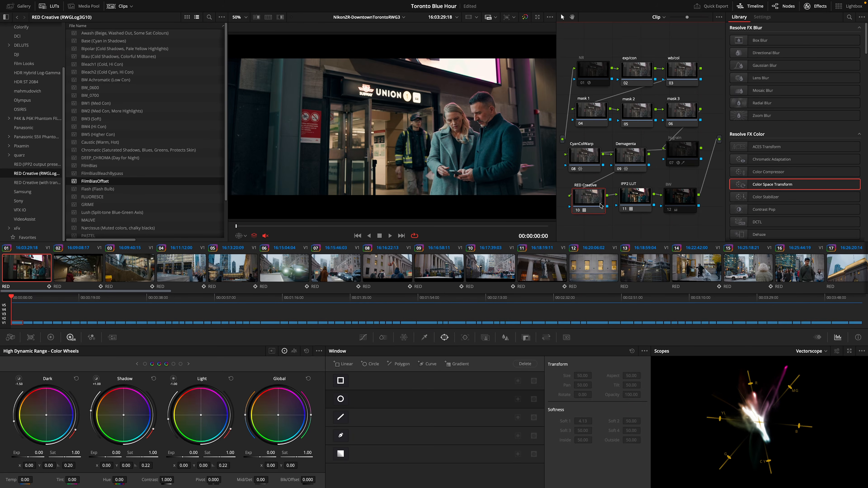
key(ctrl+d)
key(ctrl+d)
Step: Play a short stretch of clip 01 and enable its BW node
key(space)
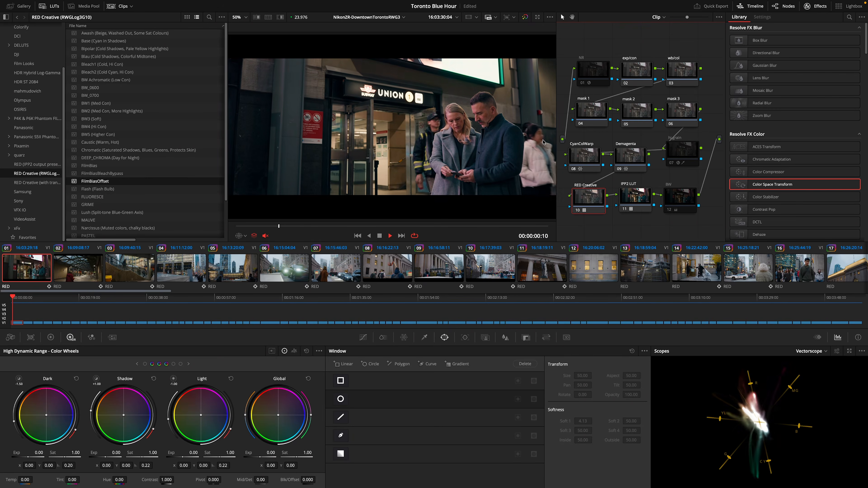
key(space)
click(684, 203)
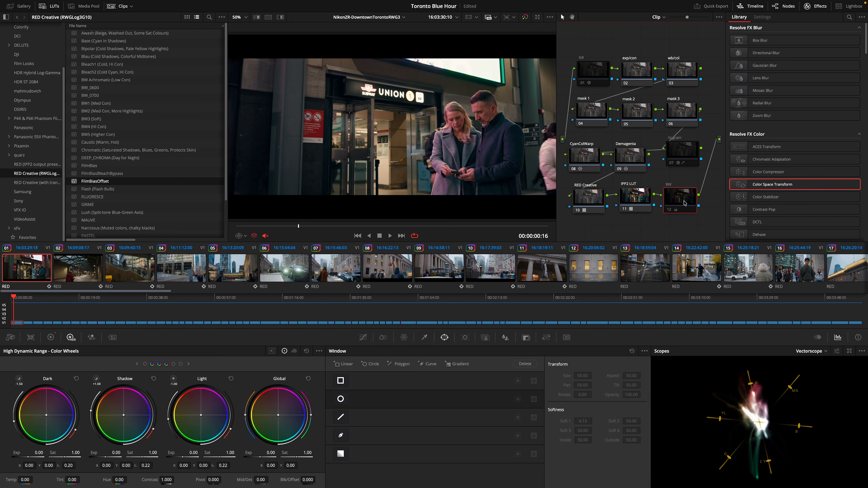
key(ctrl+d)
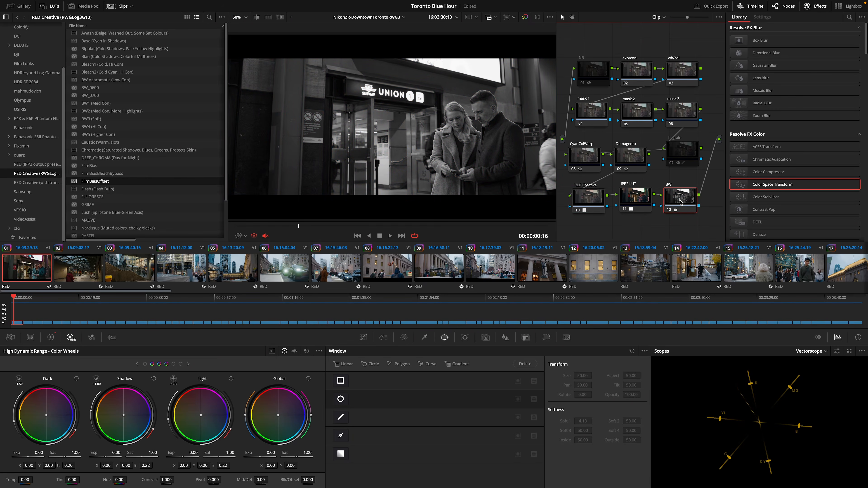
Step: Try a circular window with softness 18.15 over the couple on the mask 1 node
click(590, 116)
click(339, 399)
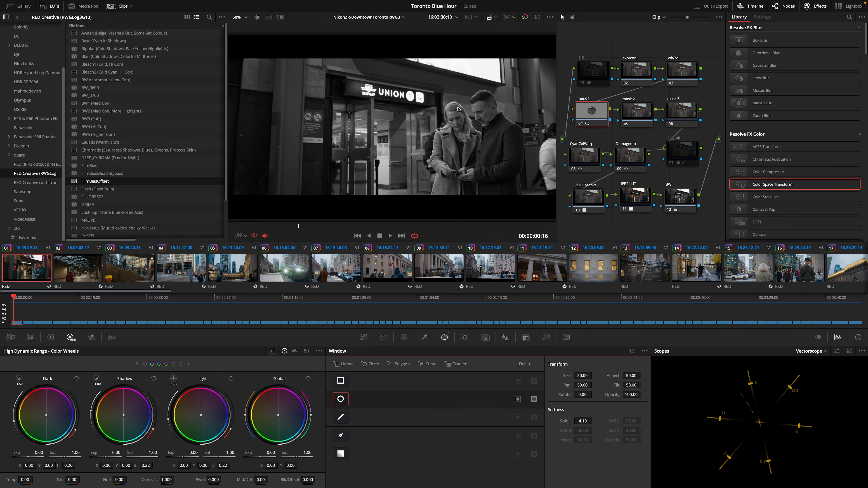
key(shift+grave)
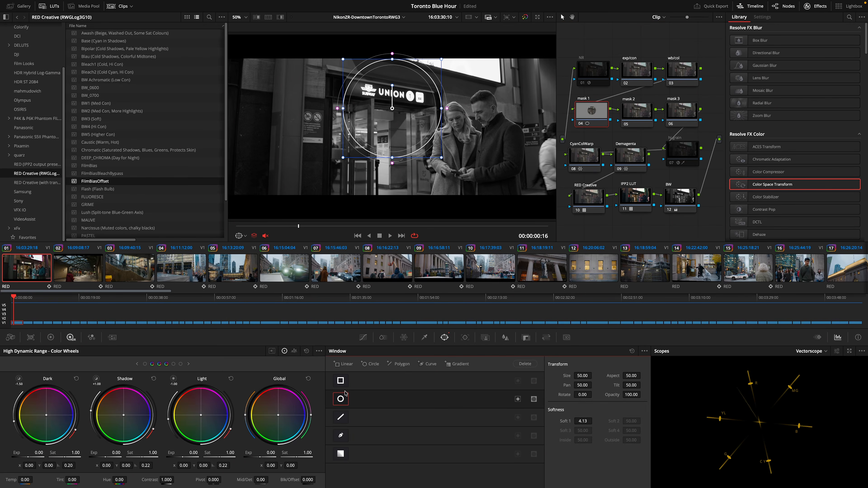
drag(392, 108, 472, 141)
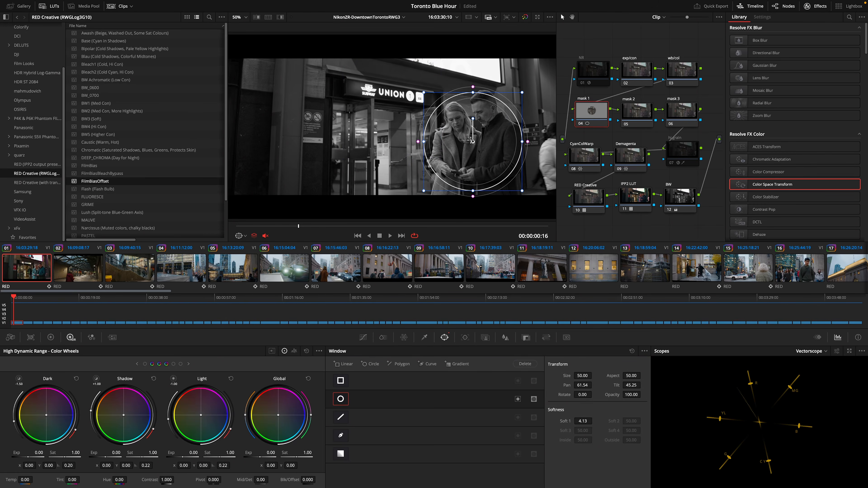
drag(528, 143, 547, 149)
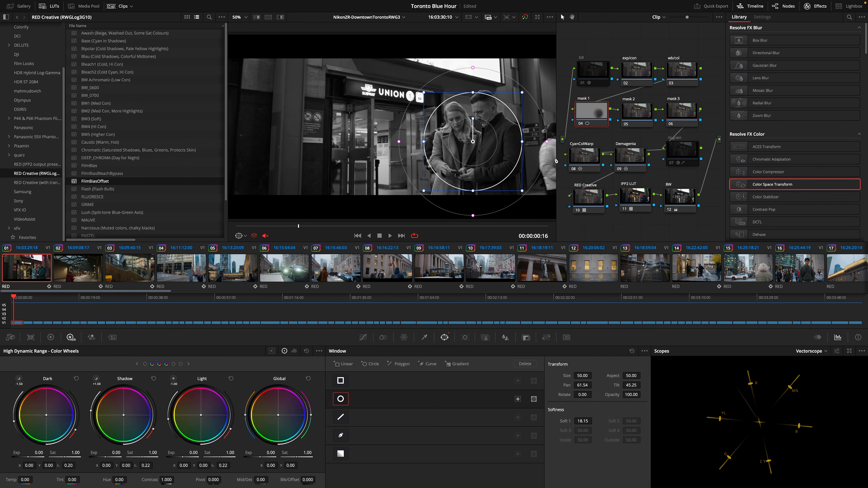
click(347, 404)
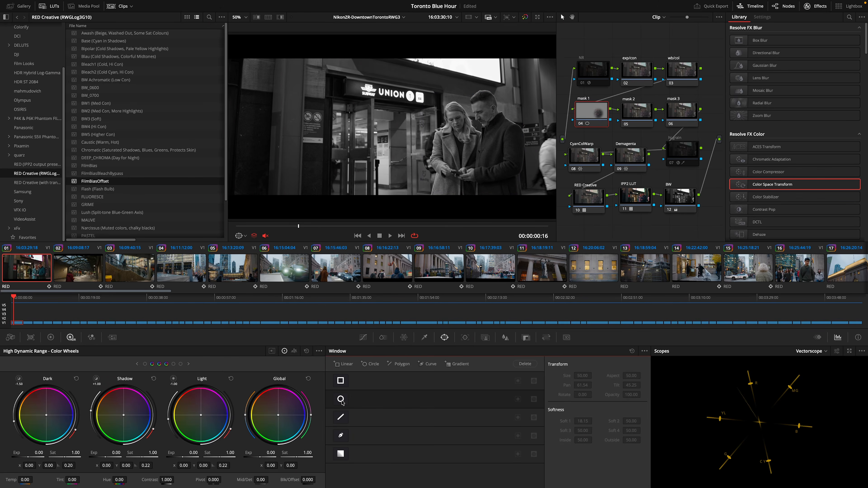
Step: Show the Magic Mask settings, shift the node graph to make room, and add a separate node labelled "magic" beside CyanColWarp
click(484, 338)
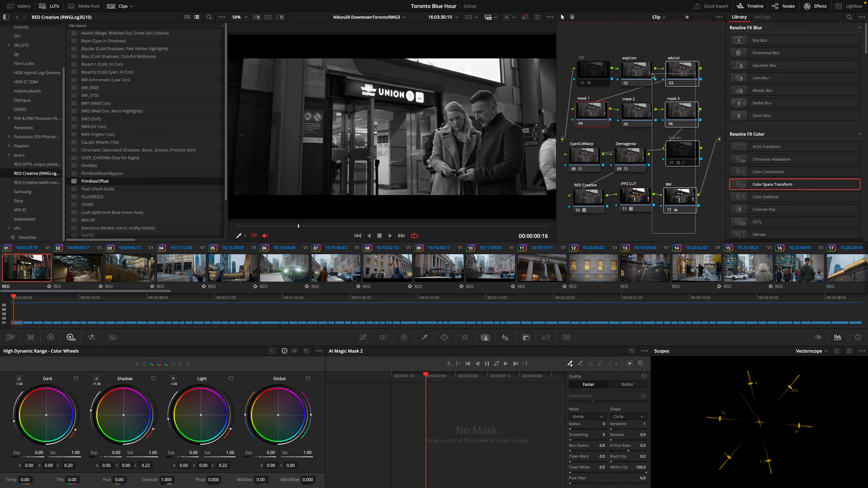
click(602, 64)
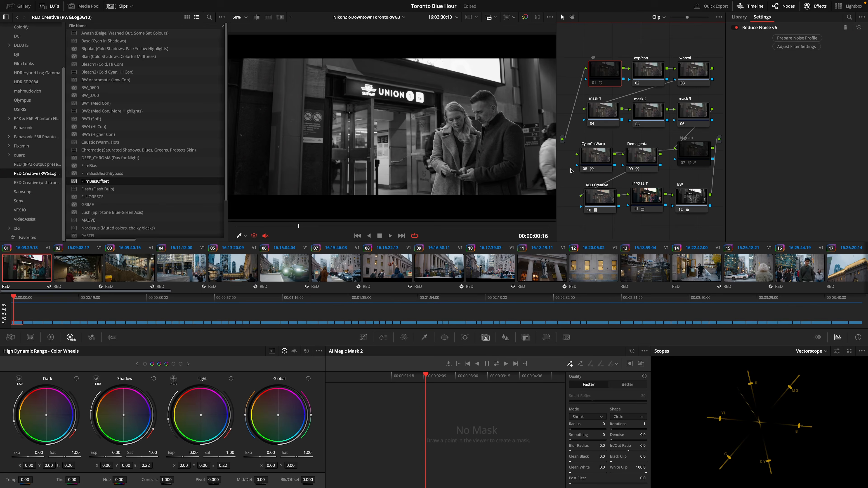
right_click(563, 159)
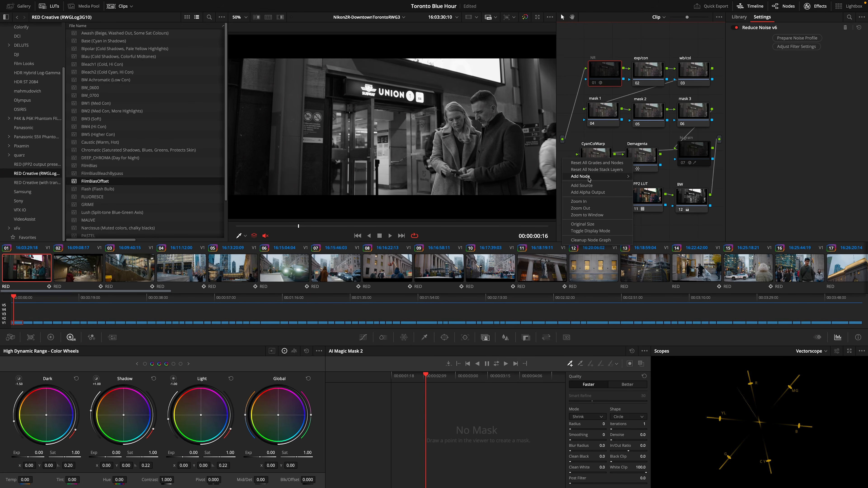
mouse_move(589, 178)
click(646, 177)
click(581, 157)
drag(600, 140, 573, 172)
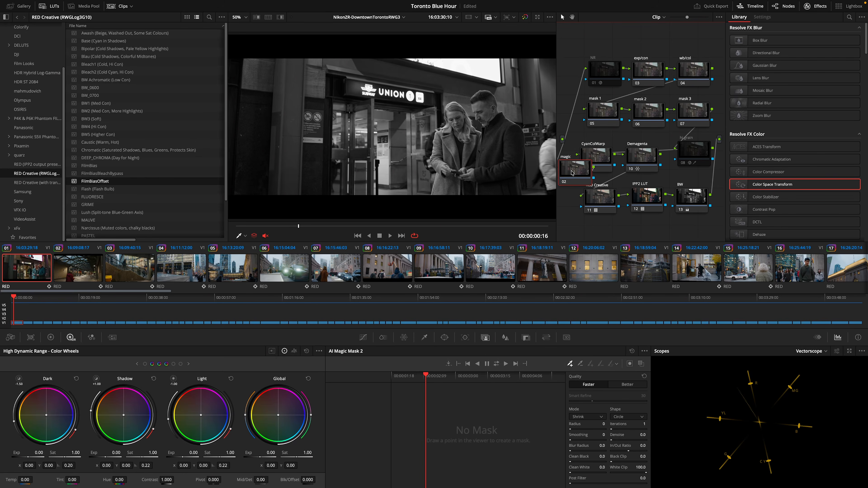
drag(572, 173, 576, 170)
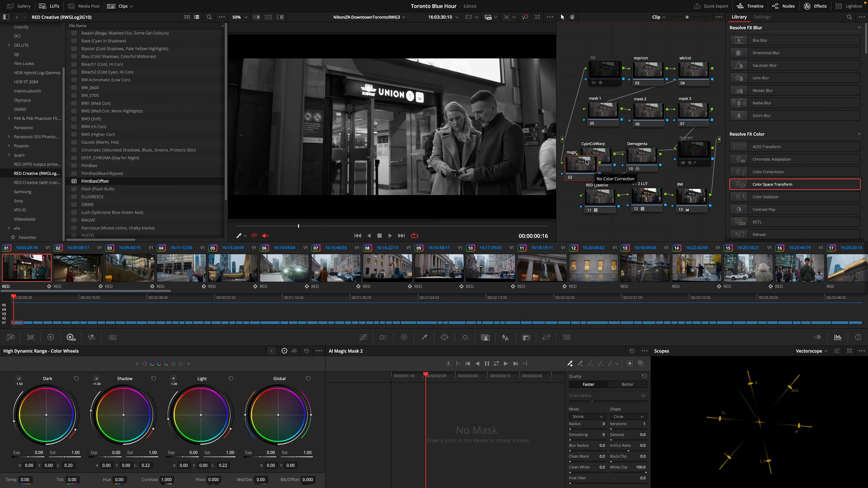
mouse_move(577, 171)
mouse_down()
mouse_move(591, 147)
mouse_move(591, 166)
mouse_move(579, 172)
mouse_up()
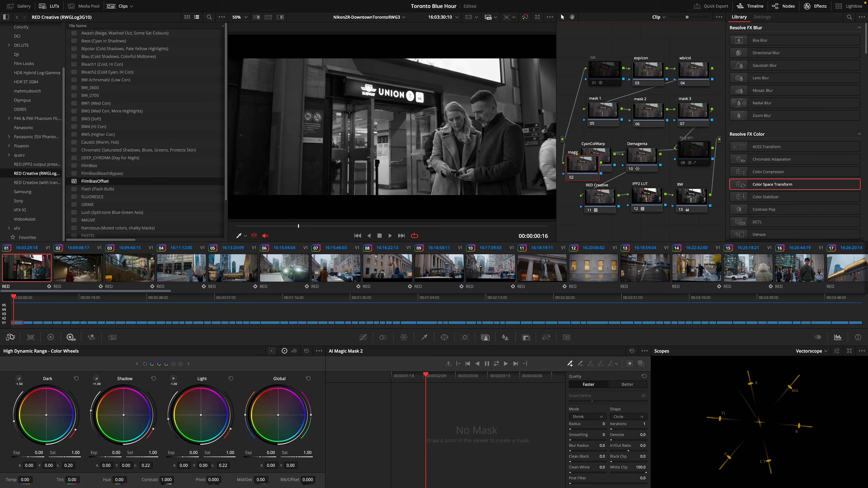
Step: Show the mask overlay for the magic node and mark both people in the couple with six Magic Mask points
drag(587, 169, 576, 164)
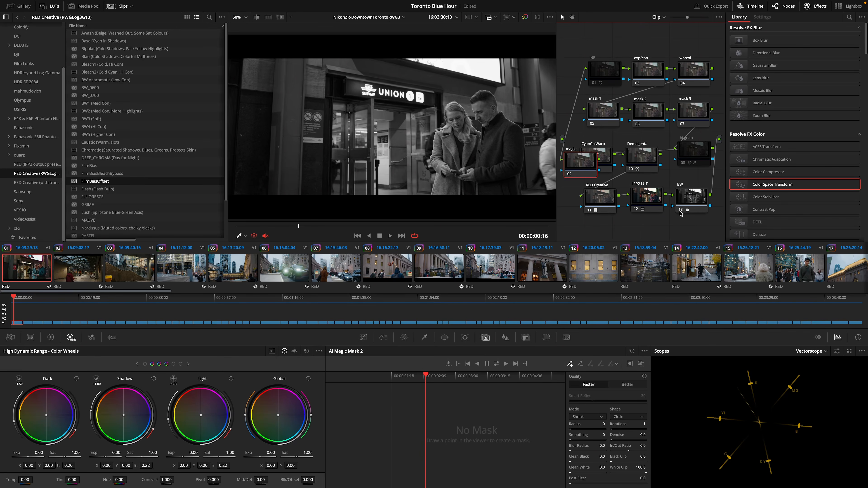
click(640, 363)
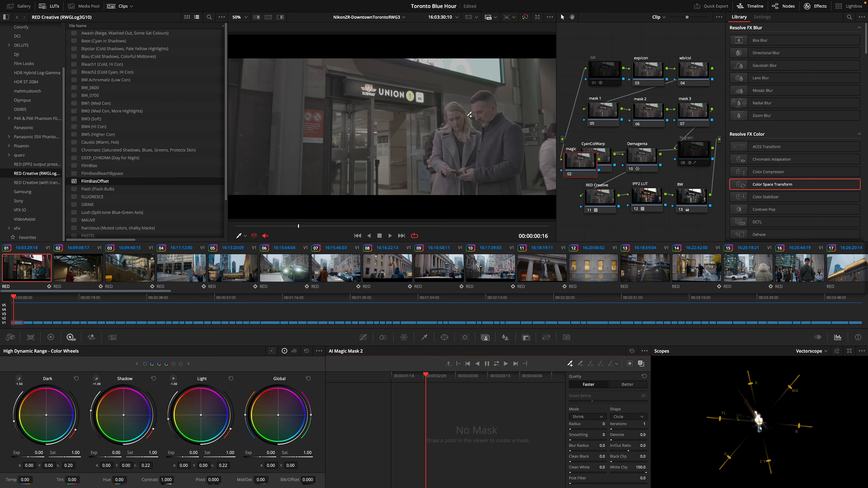
click(460, 146)
click(456, 115)
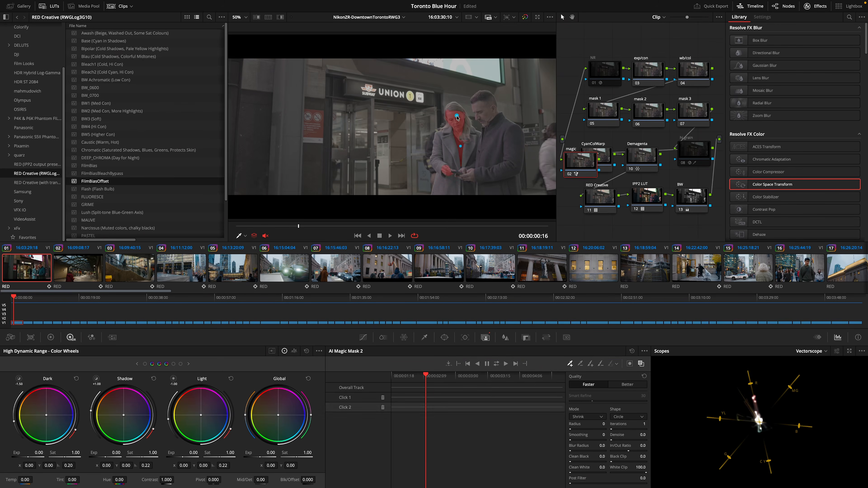
click(470, 135)
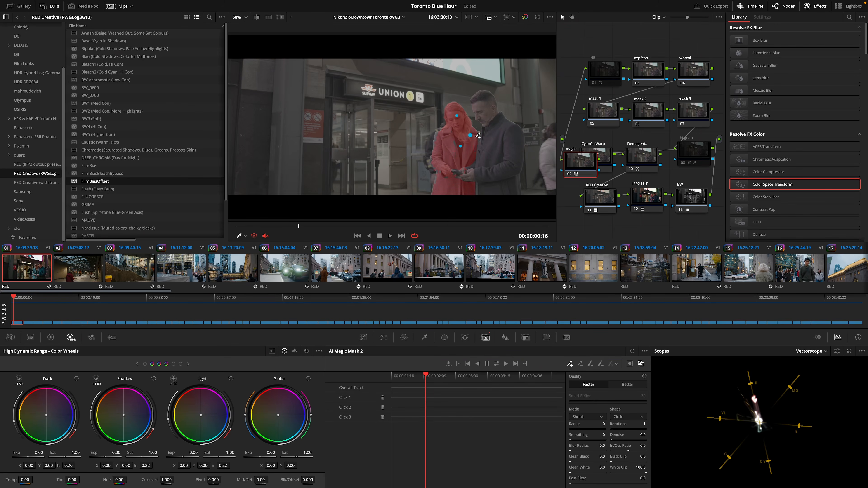
click(480, 136)
click(494, 130)
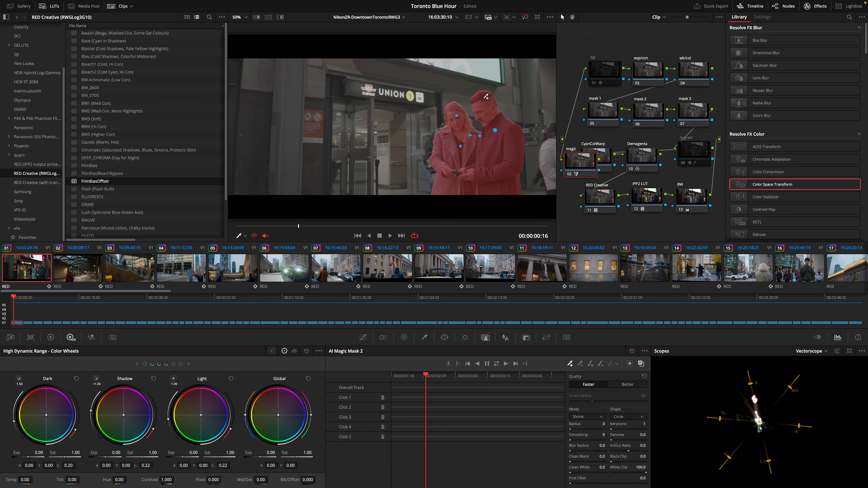
click(456, 174)
Step: Set the Magic Mask quality to Better, track the couple forward and backward through the clip, and hide the mask overlay
scroll(455, 169, up, 3)
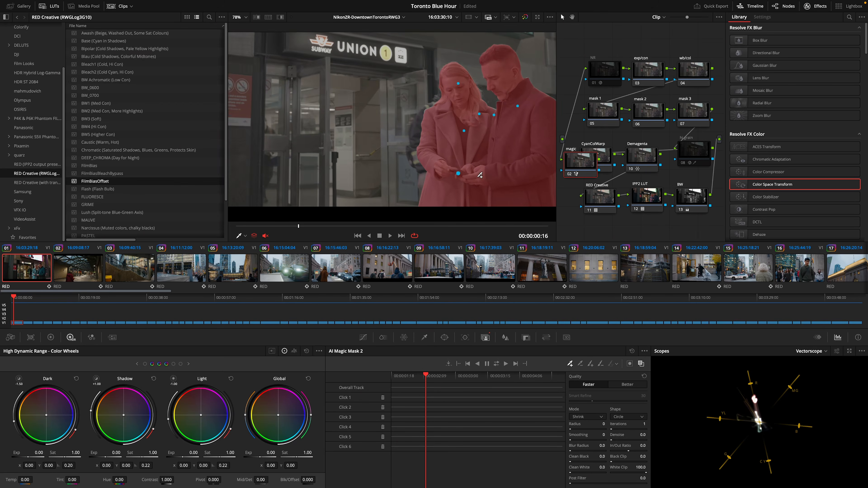
click(625, 386)
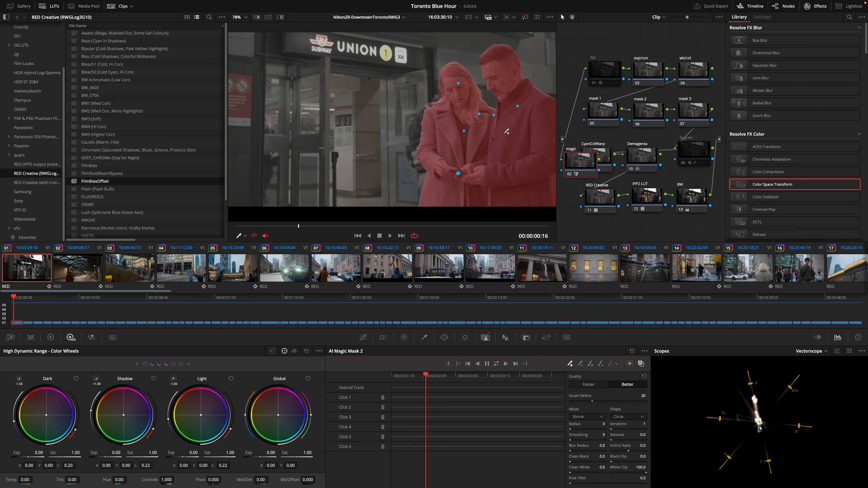
drag(510, 143, 466, 135)
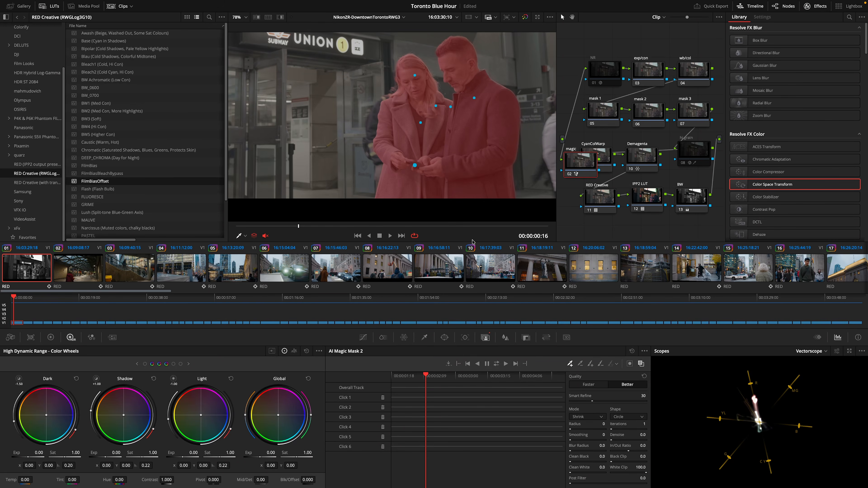
click(496, 364)
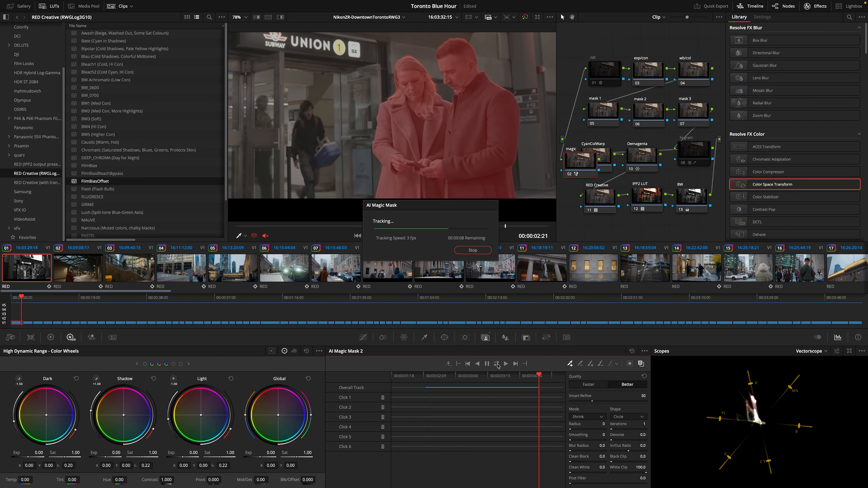
click(641, 364)
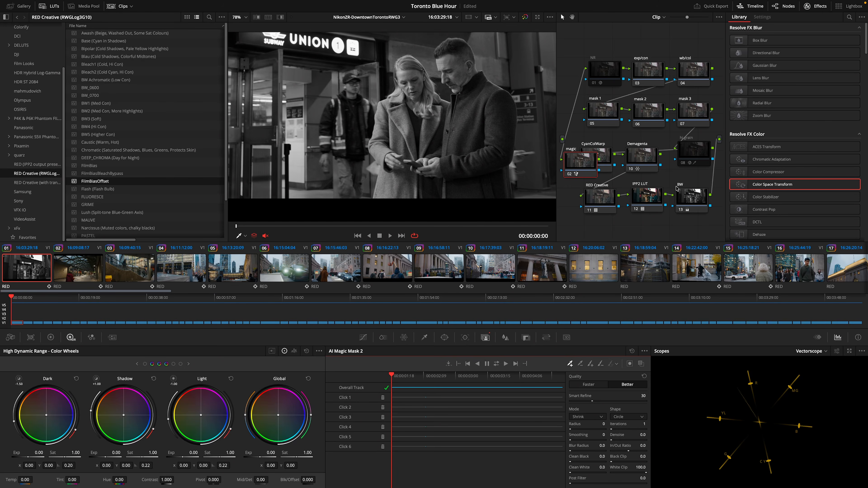
Step: Move the magic node ahead of the first node, feed its matte into mask 1, and raise mask 1's Global exposure to 0.33
drag(589, 167, 564, 86)
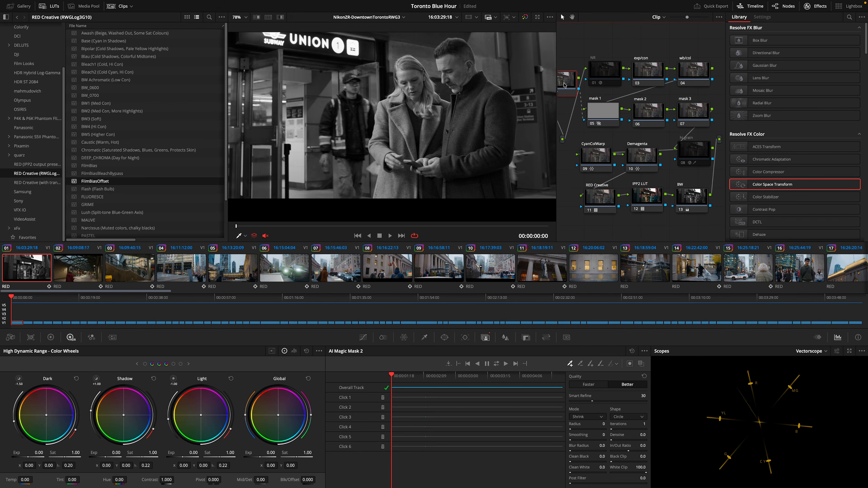
click(606, 119)
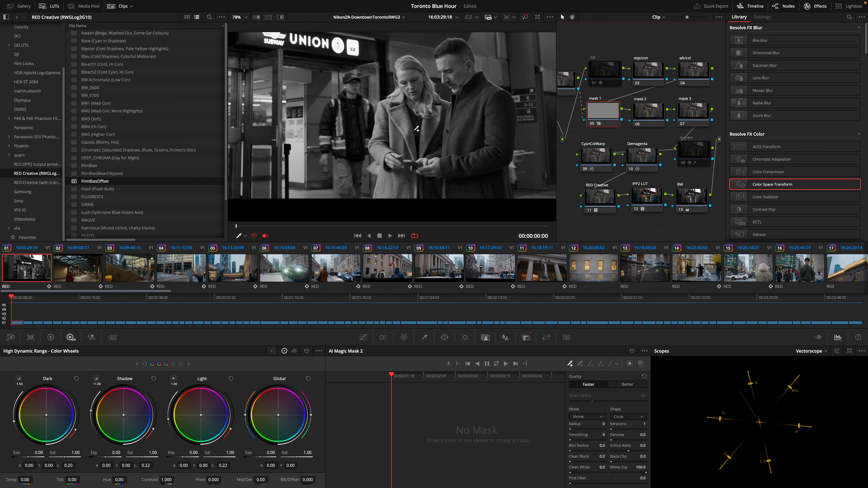
scroll(416, 129, down, 2)
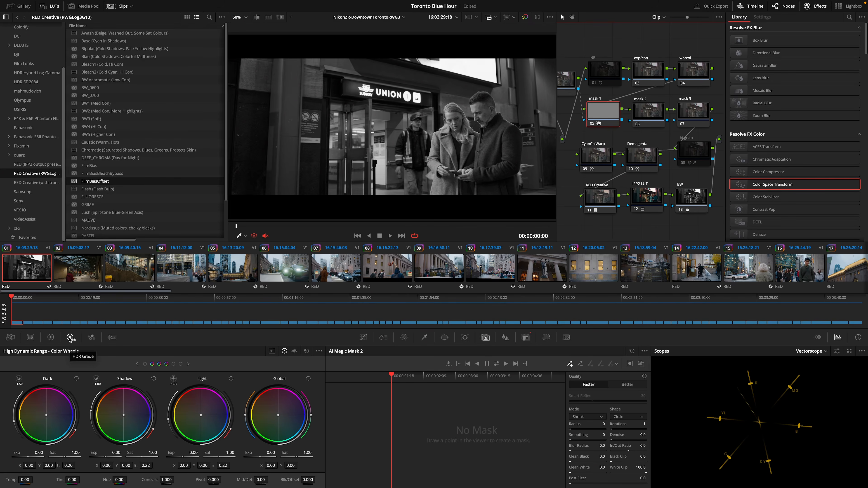
drag(260, 457, 261, 457)
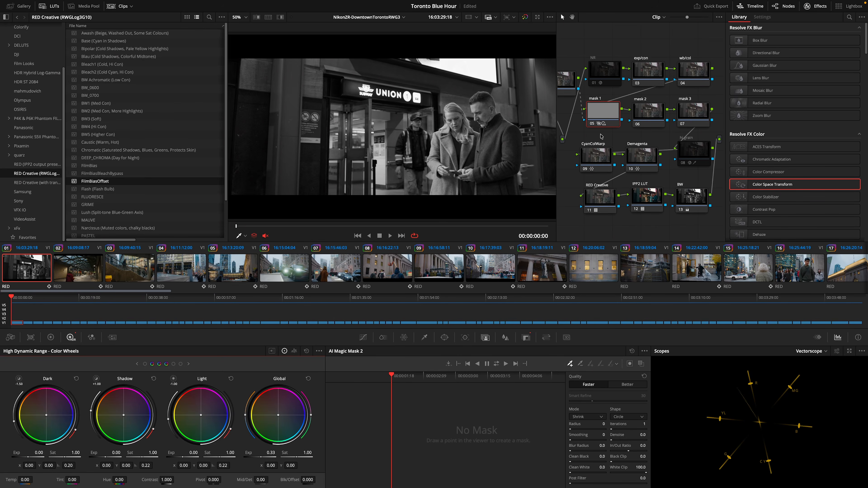
Step: Disable the BW node and toggle mask 1 repeatedly to compare the couple's brightness in color
click(690, 205)
key(ctrl+d)
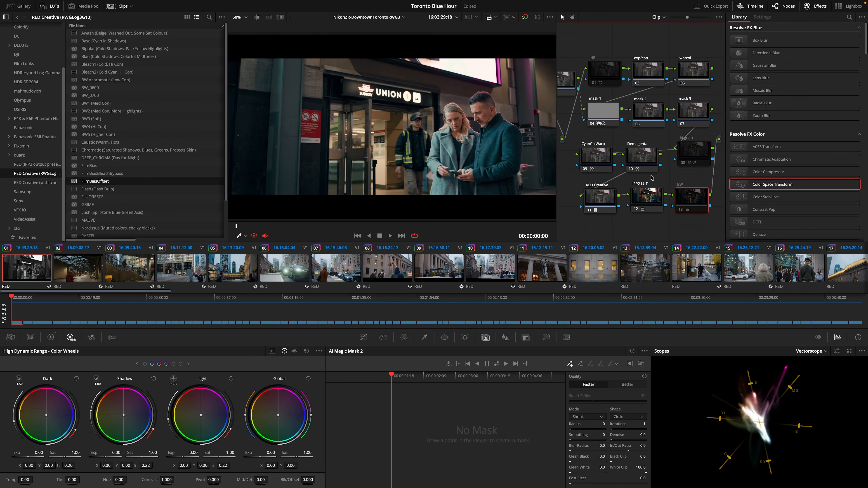
click(596, 111)
key(ctrl+d)
key(ctrl+d)
key(ctrl+d)
key(ctrl+d)
key(ctrl+d)
key(ctrl+d)
Step: Set mask 1's Global exposure to 0.20 in the HDR color wheels
click(271, 453)
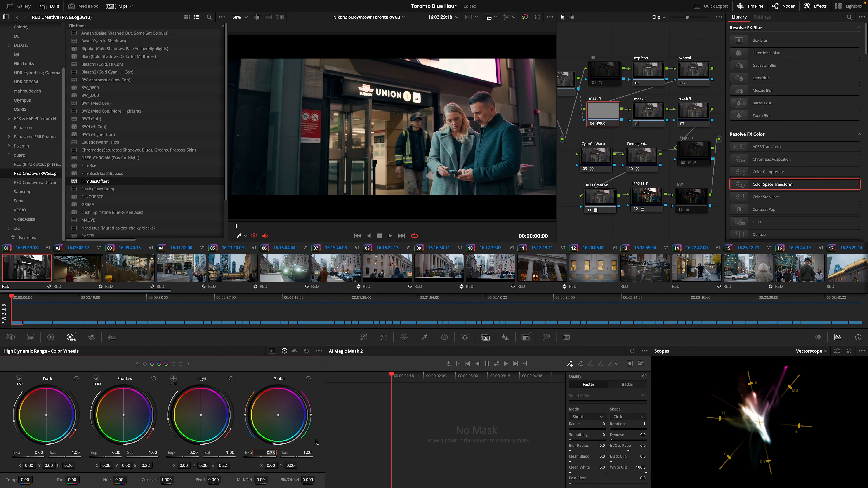
text(0.2)
key(Return)
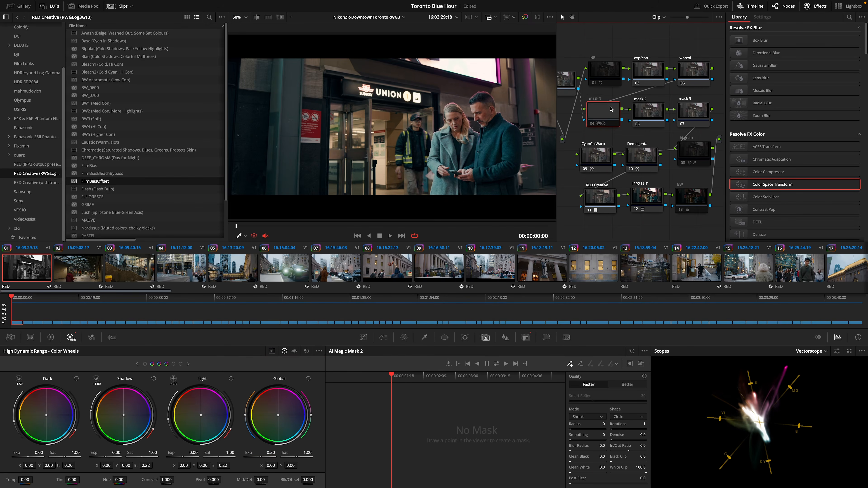
Step: Play clip 01 in the viewer and in full screen to check the tracked mask on the couple
key(space)
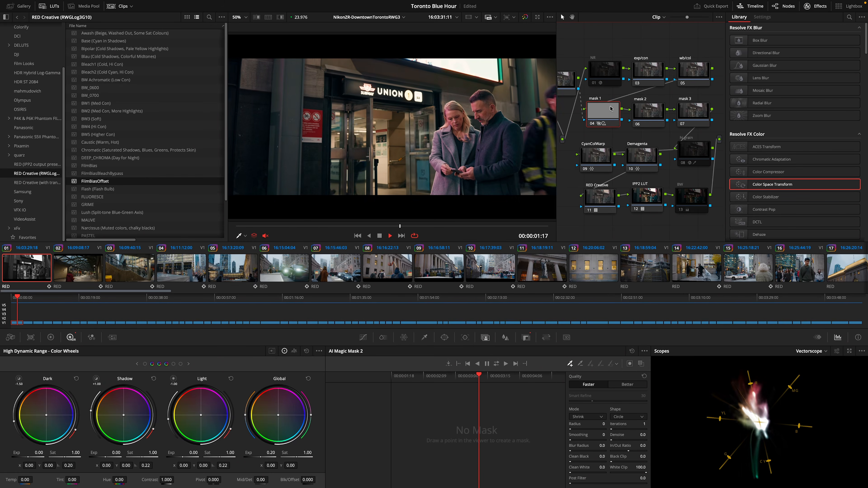
key(space)
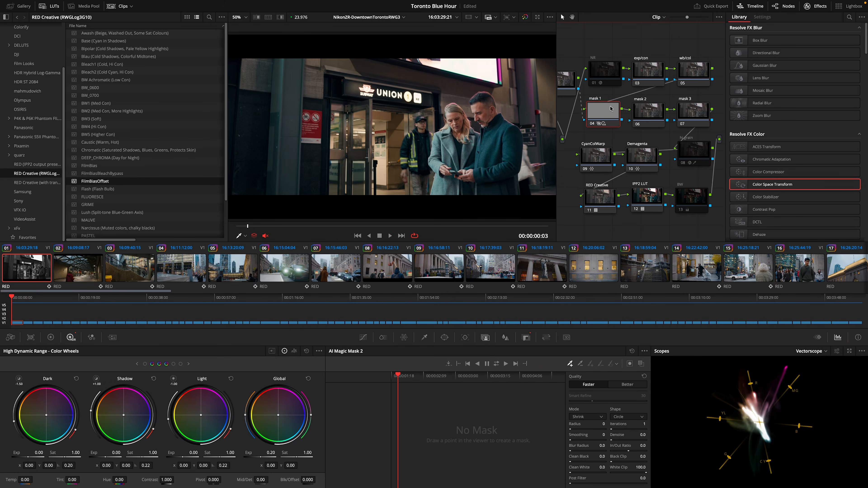
key(space)
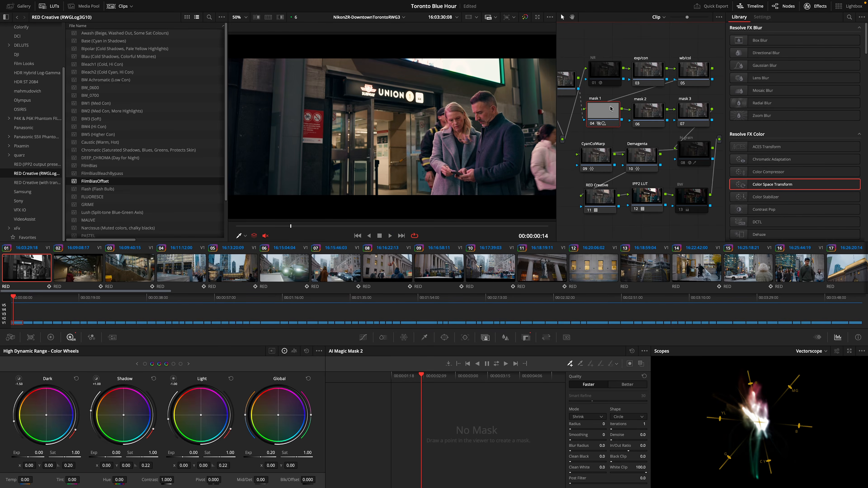
key(super+f)
key(space)
key(space)
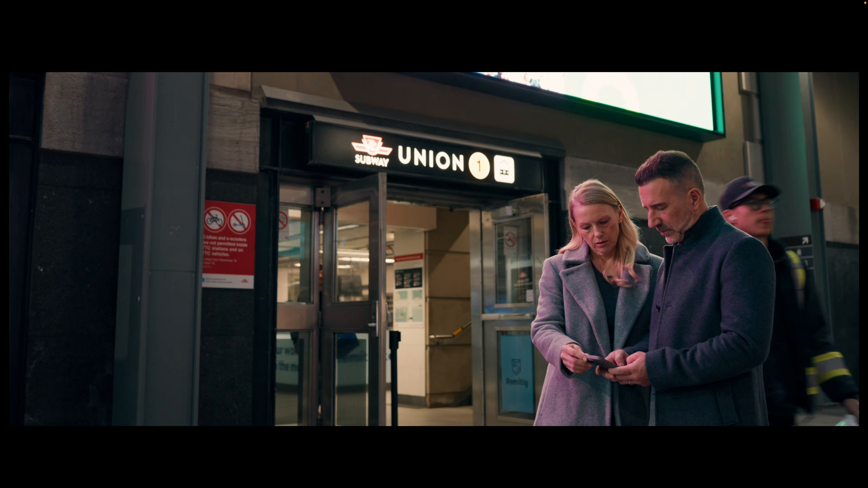
key(space)
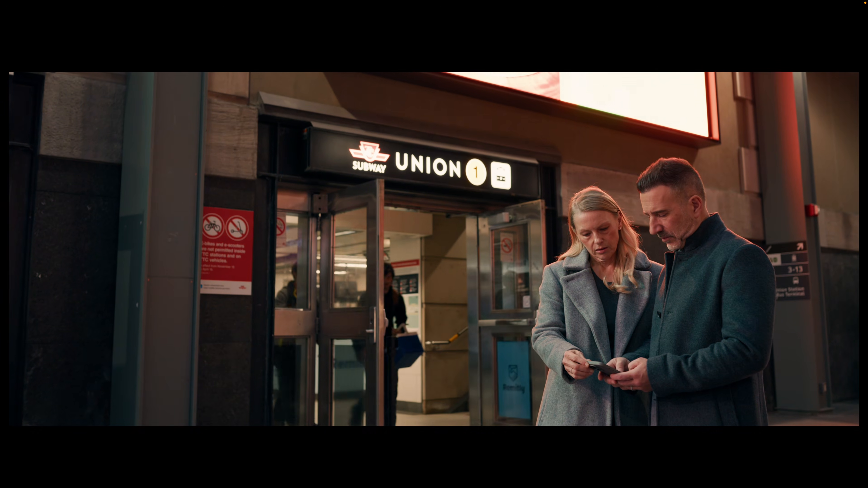
key(space)
key(super+f)
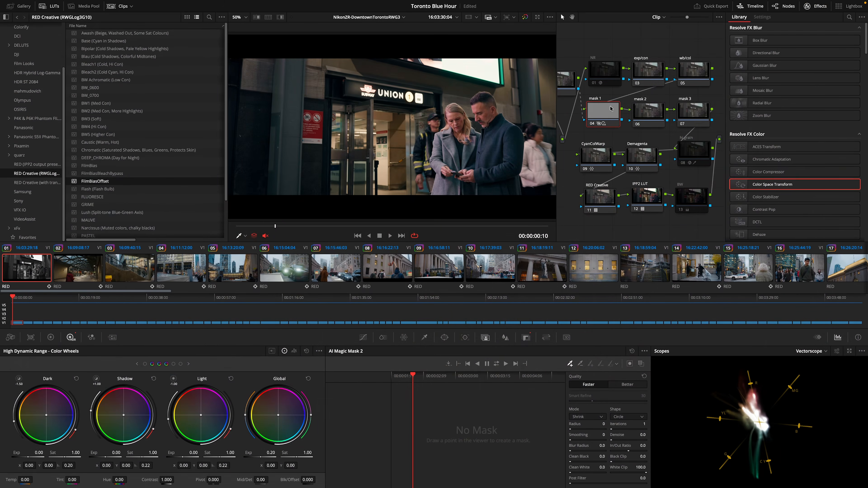
Step: On mask 2, draw a four-point curve window over the lower frame beneath the diagonal of the subway sign, and hide its outline
click(652, 112)
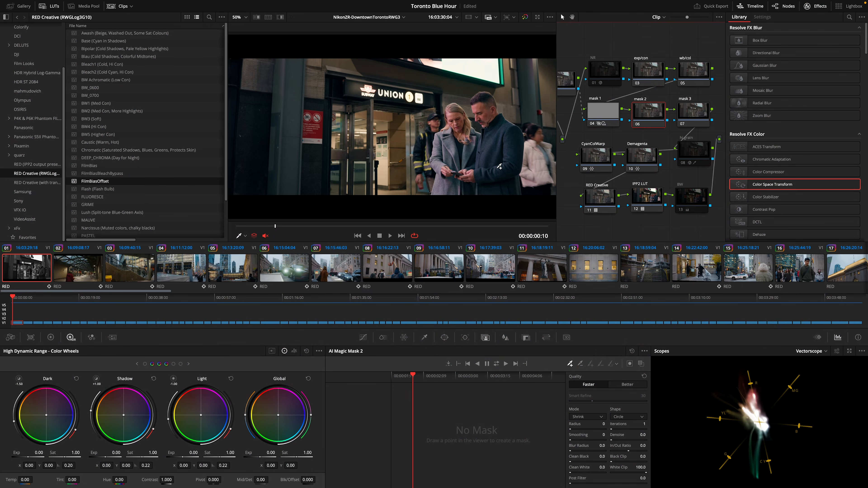
scroll(499, 166, down, 2)
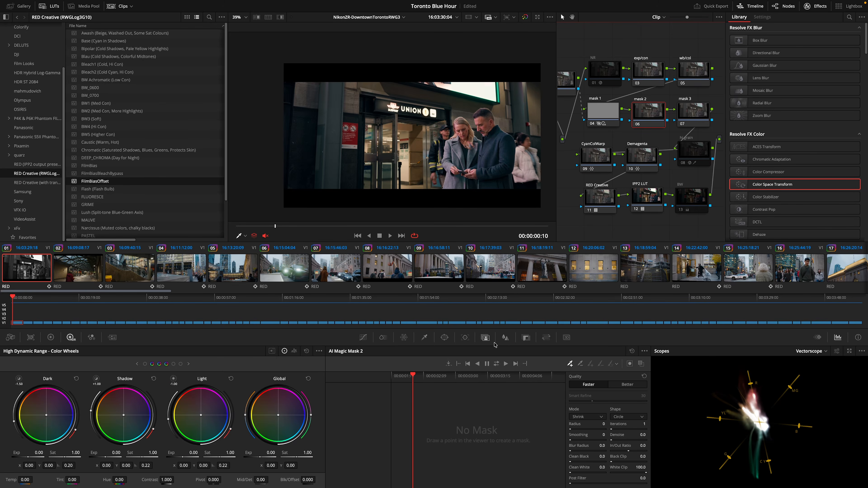
click(443, 337)
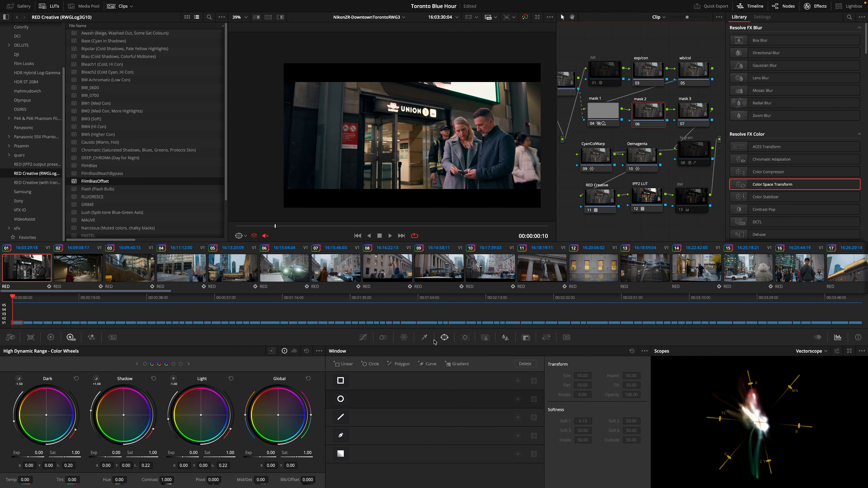
click(341, 438)
click(268, 73)
click(261, 211)
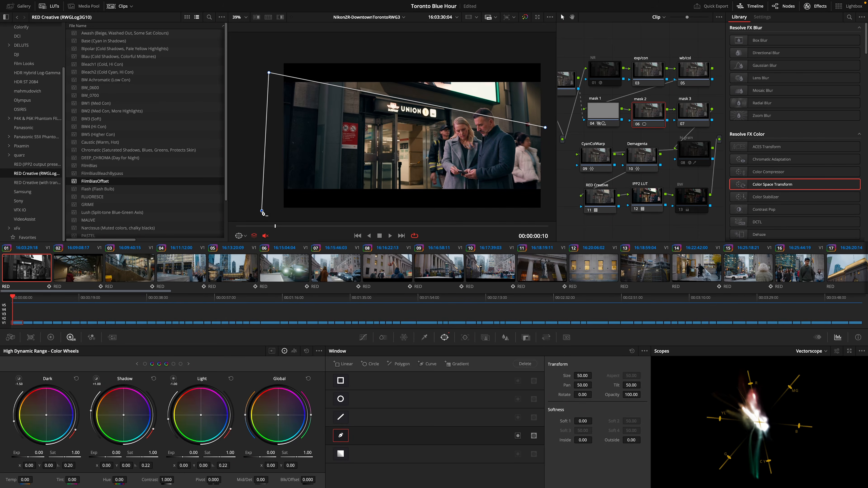
click(550, 201)
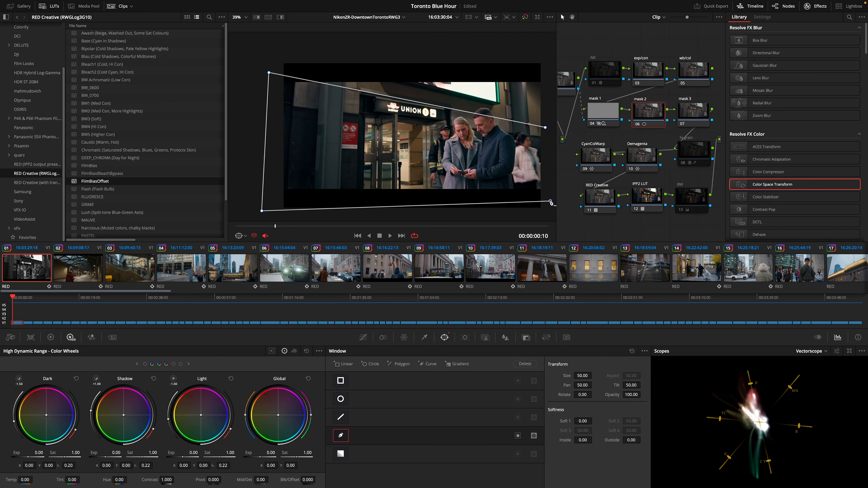
click(545, 128)
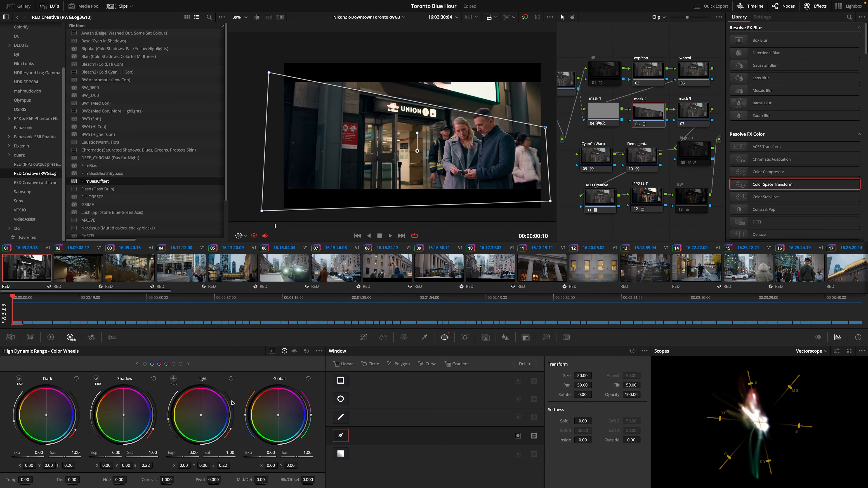
key(shift+grave)
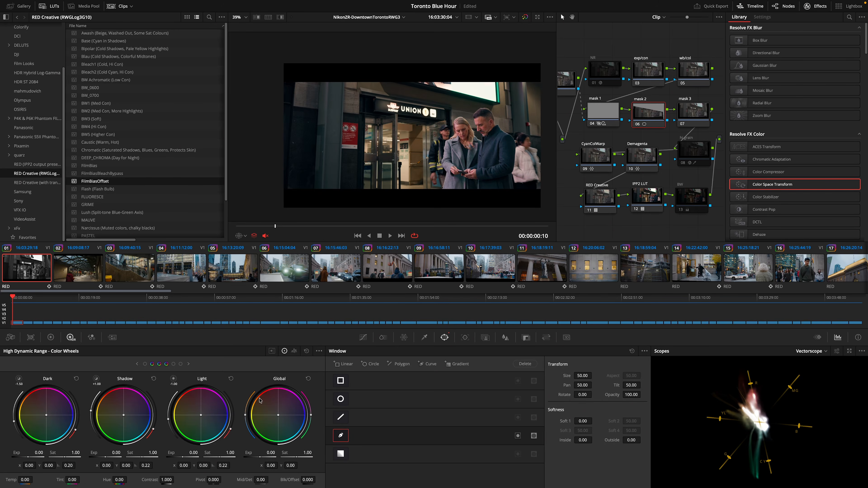
Step: Try raising mask 2's Global exposure to 0.81, reset it, then invert the curve window and lower the exposure to -0.82
mouse_move(270, 453)
mouse_down()
mouse_move(303, 452)
mouse_move(281, 453)
mouse_up()
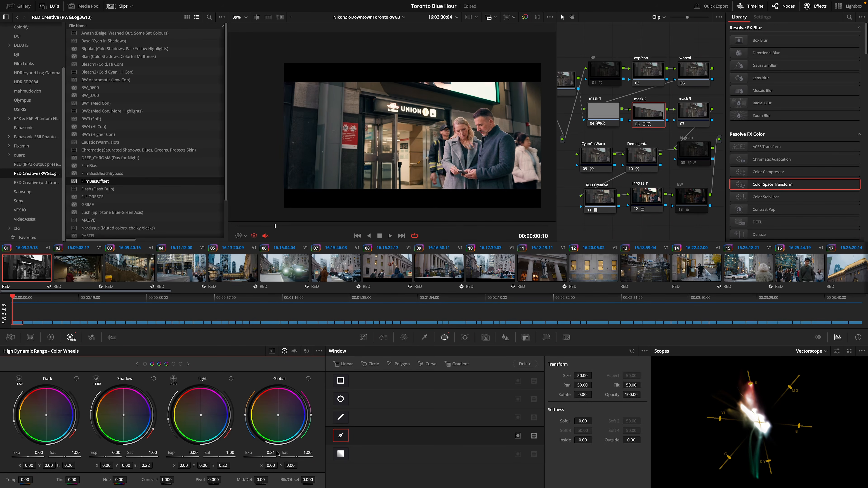
double_click(252, 452)
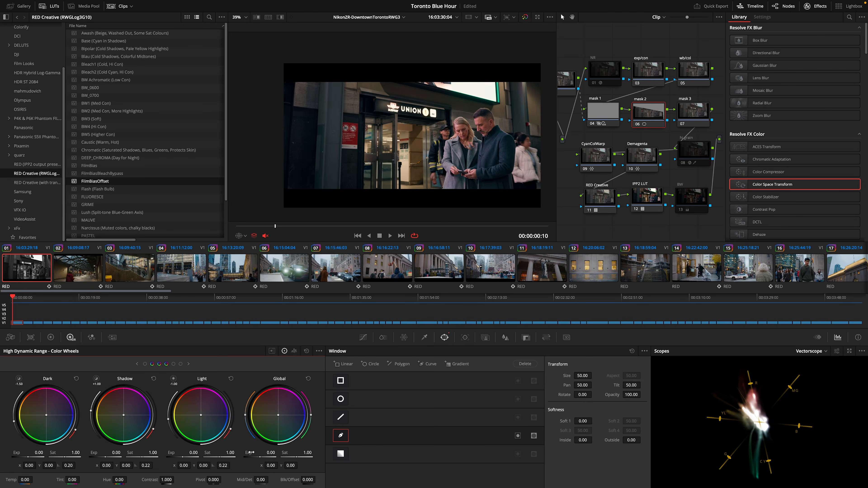
click(518, 435)
drag(260, 456, 253, 457)
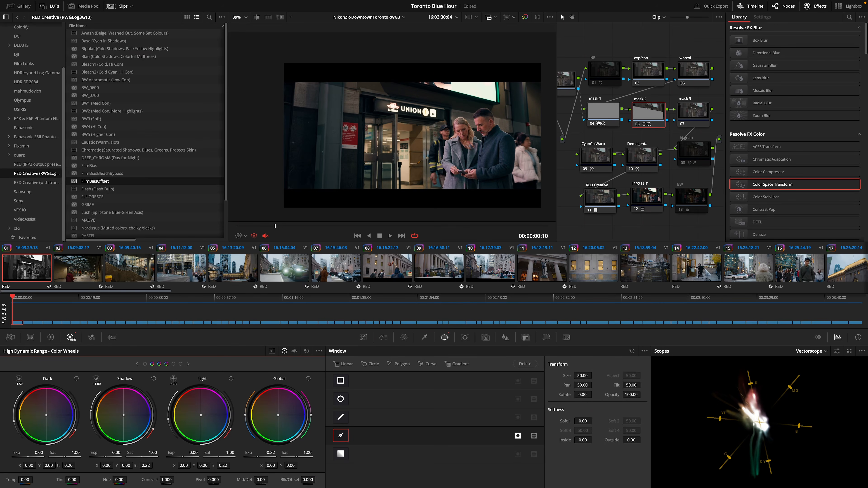
Step: Toggle mask 2 several times to compare the darkened upper background, leaving the node enabled
key(ctrl+d)
key(ctrl+d)
key(ctrl+d)
key(ctrl+d)
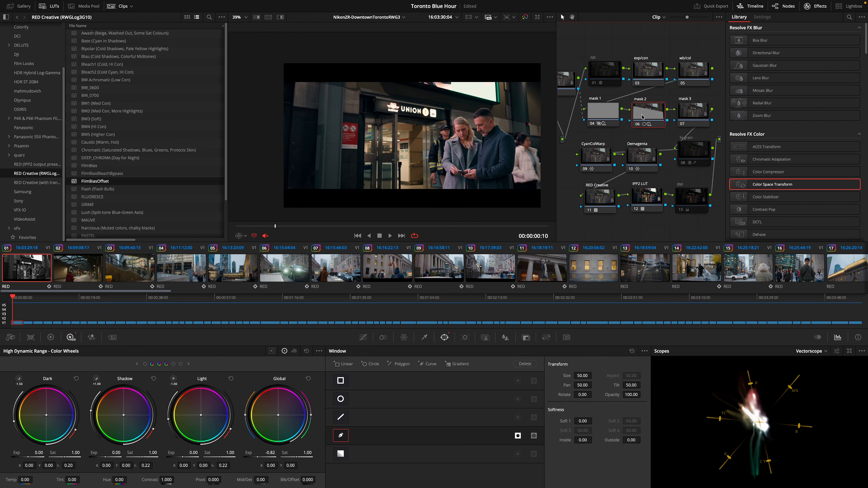
key(ctrl+d)
key(ctrl+d)
Step: Feed the Magic Mask node's alpha output into mask 2's key input and invert mask 2's Key Input
drag(571, 94, 627, 124)
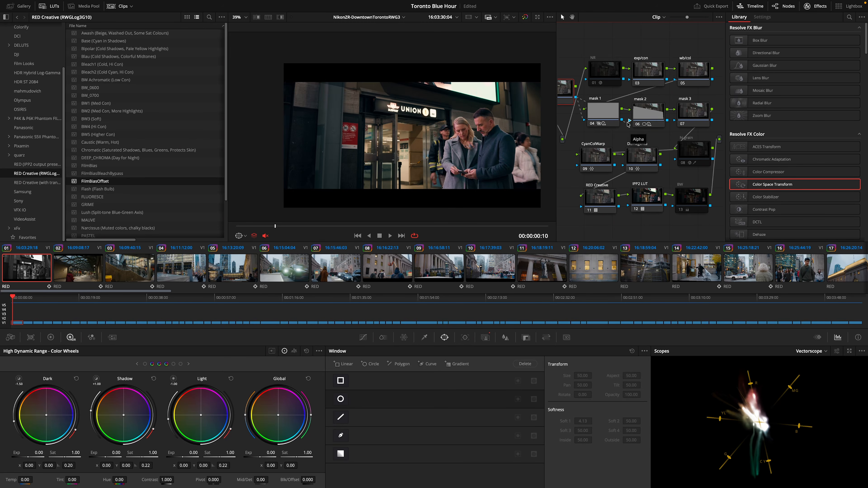
click(645, 116)
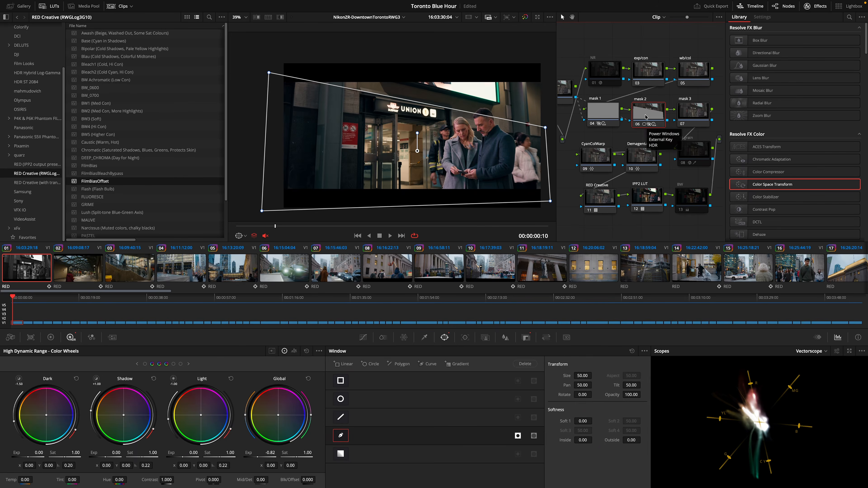
click(526, 337)
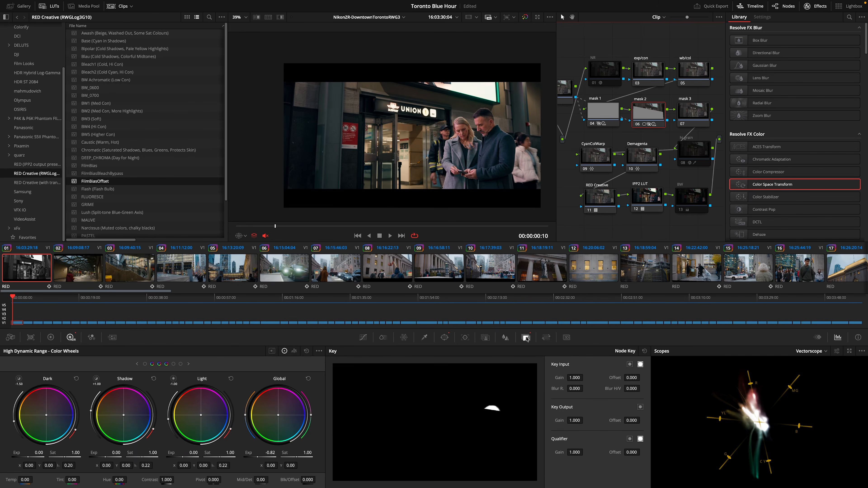
click(629, 365)
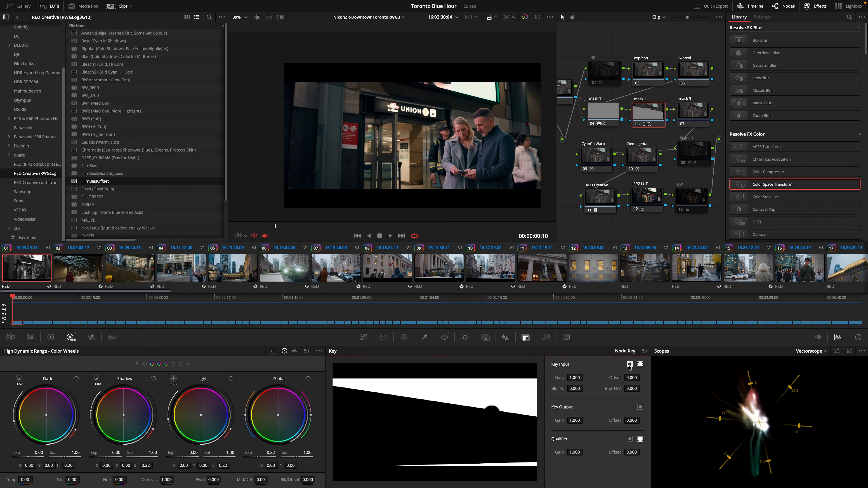
Step: Play clip 01 to check mask 2's darkening around the couple, and return to the clip's first frame
key(space)
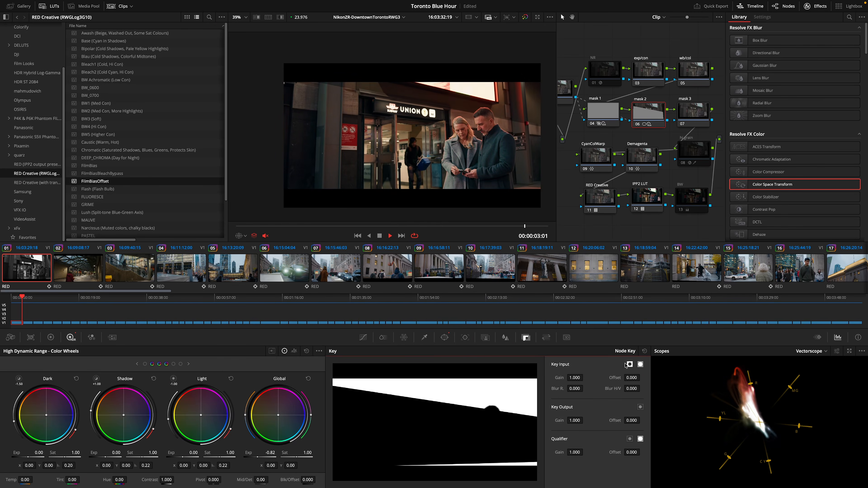
key(space)
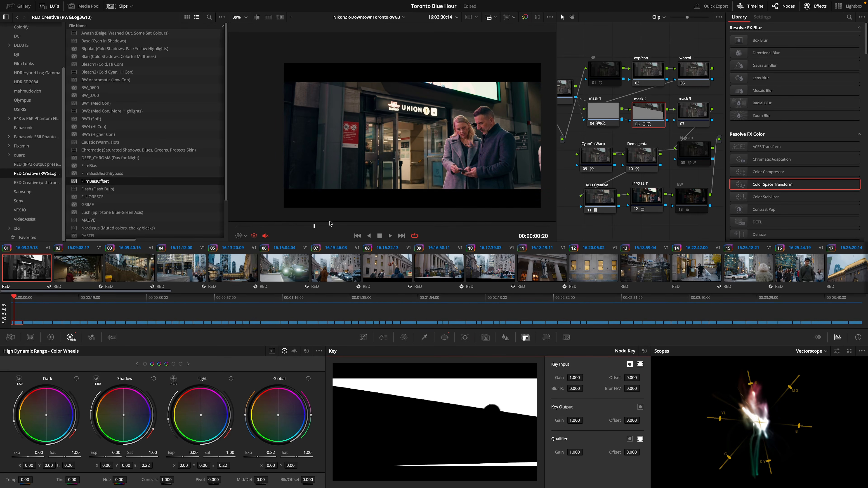
key(Home)
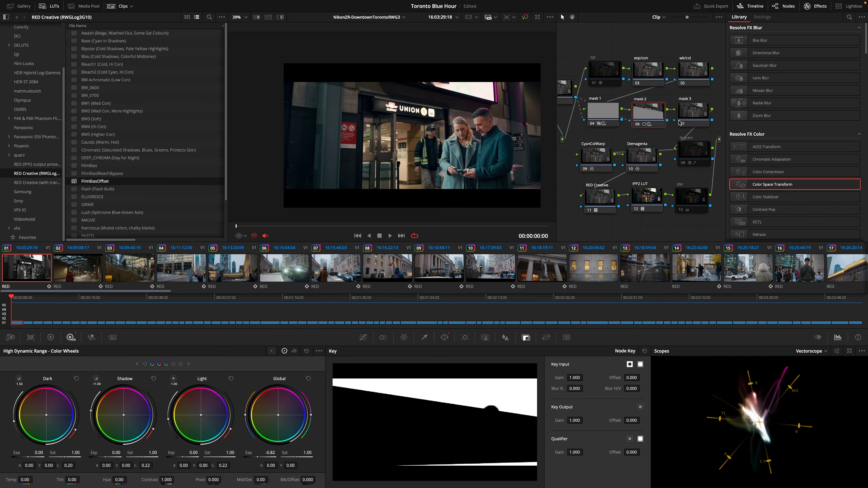
Step: Track mask 2's curve window forward and in reverse over the whole clip, and hide the window outline
click(652, 115)
click(465, 337)
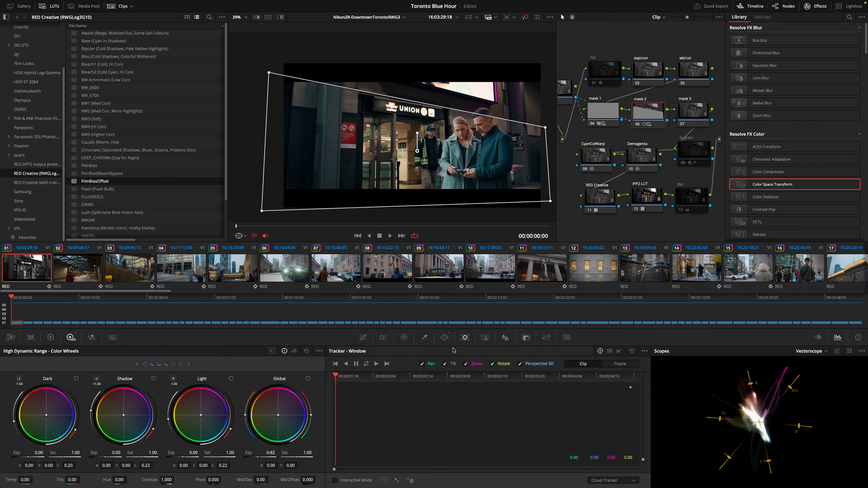
click(365, 364)
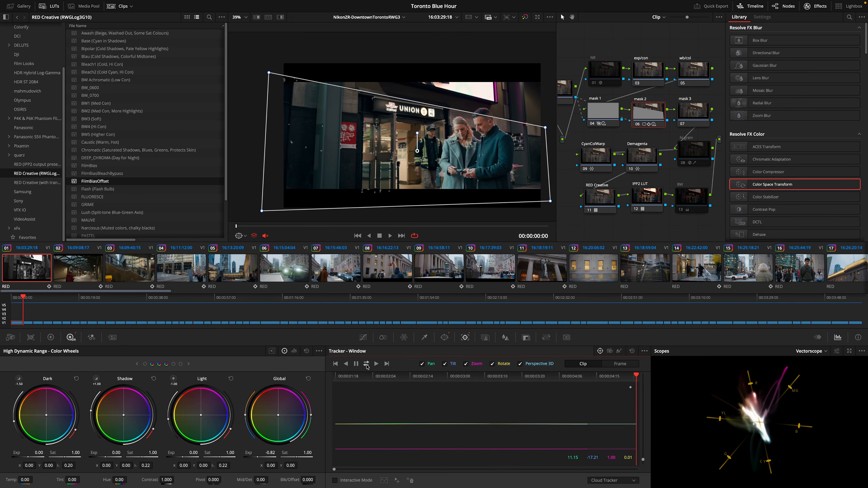
click(650, 115)
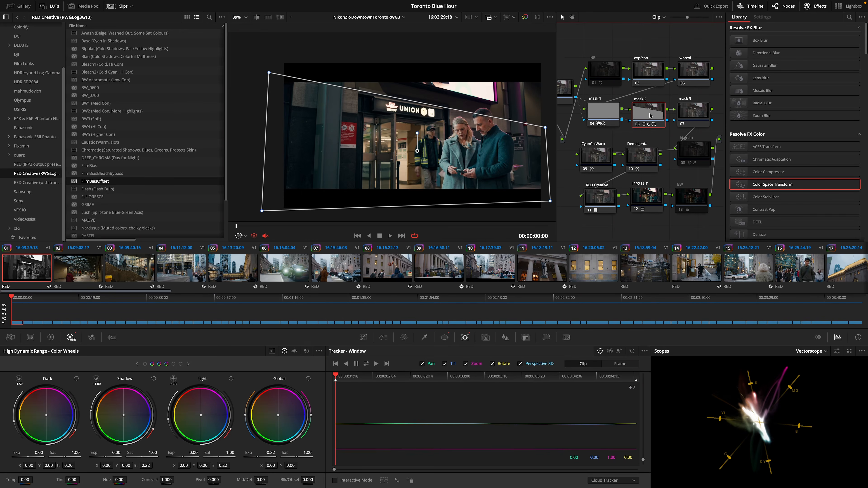
key(shift+grave)
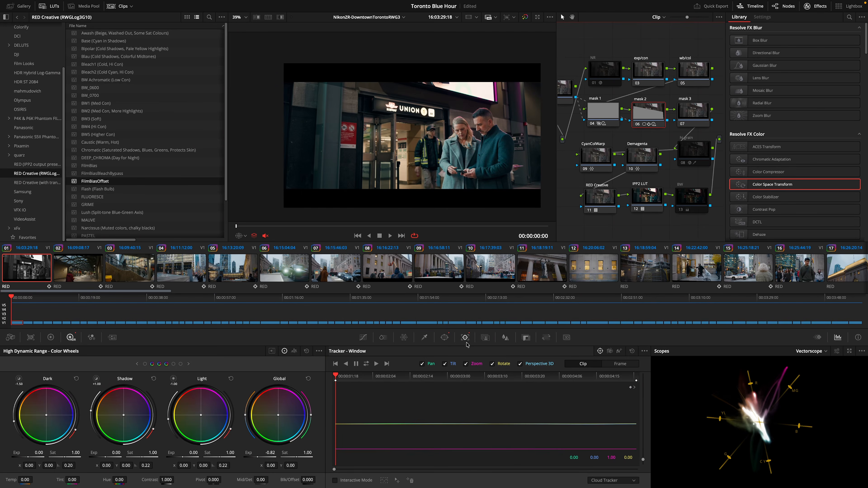
Step: Soften mask 2's curve window to Inside 2.88 and Outside 1.50, and play the clip to check the edge
click(445, 337)
drag(581, 441, 642, 440)
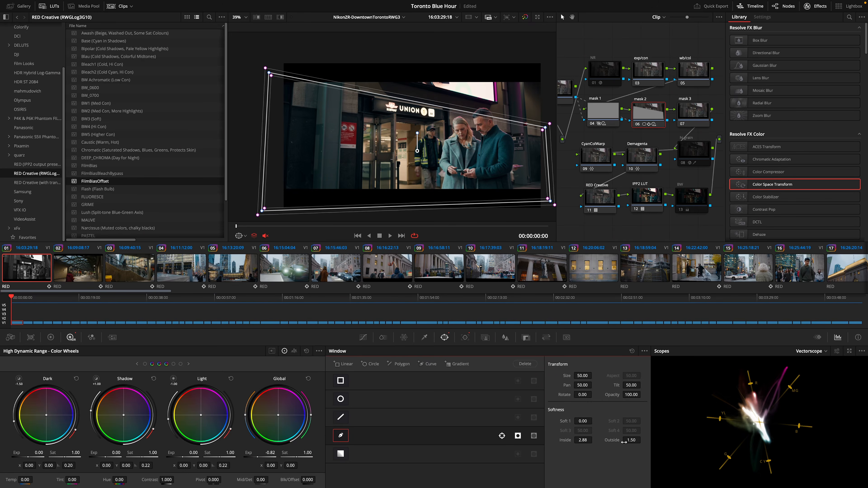
key(space)
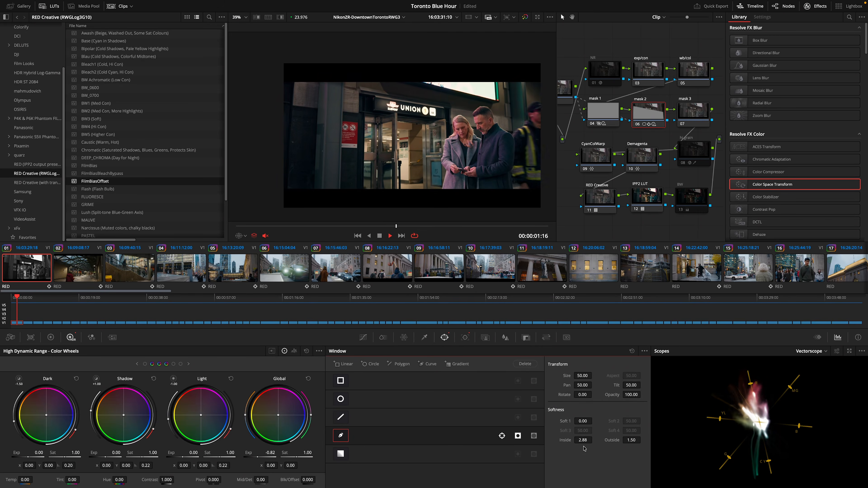
key(space)
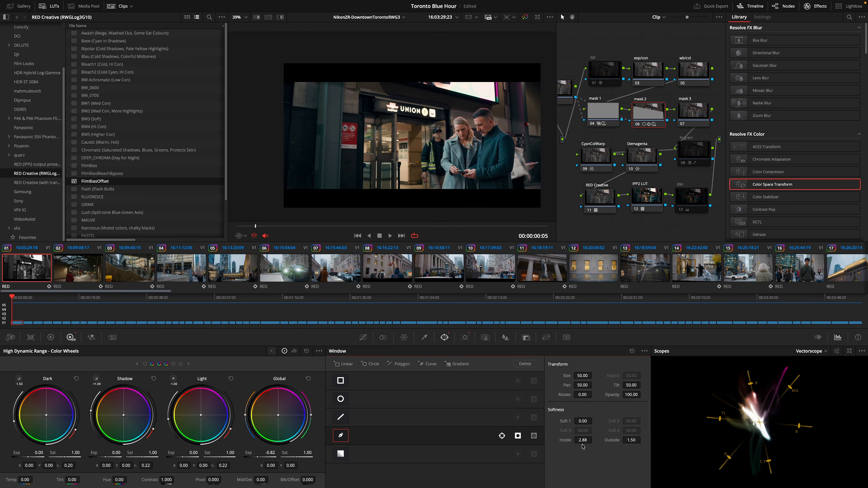
Step: Toggle mask 2 and mask 1 on and off to compare their effects, and play clip 01 with both enabled
click(644, 106)
key(super+d)
key(super+d)
key(super+d)
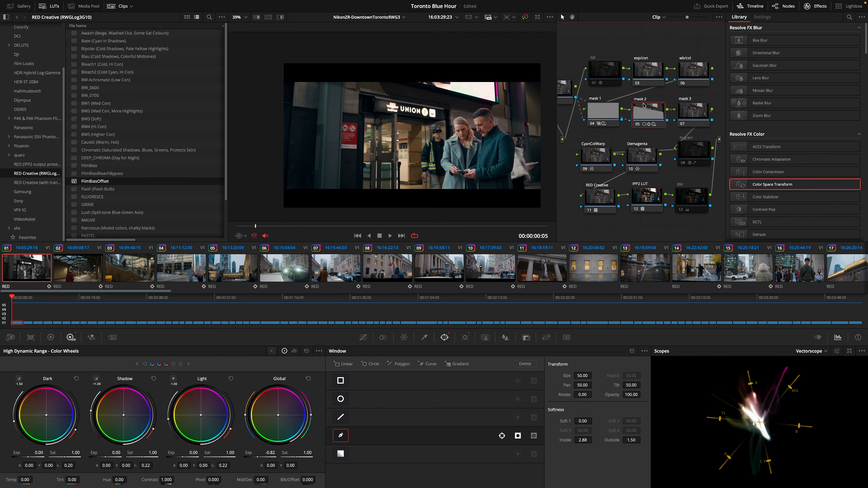
key(super+d)
click(592, 113)
key(super+d)
key(super+d)
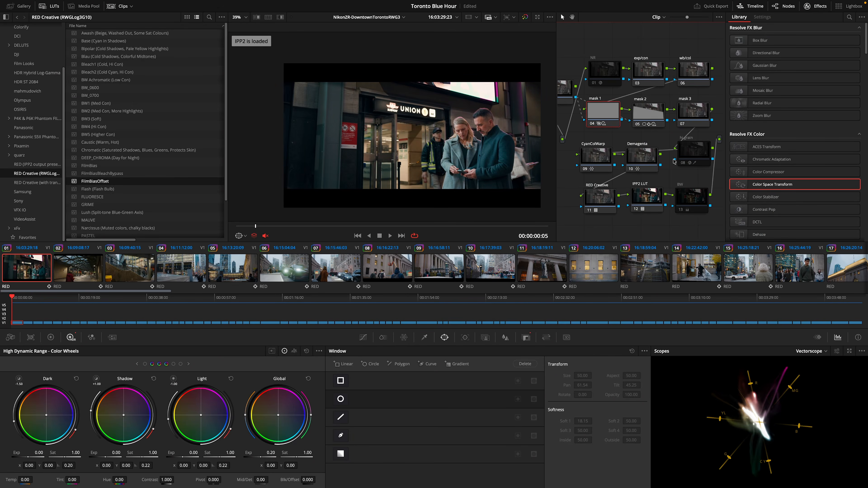
key(space)
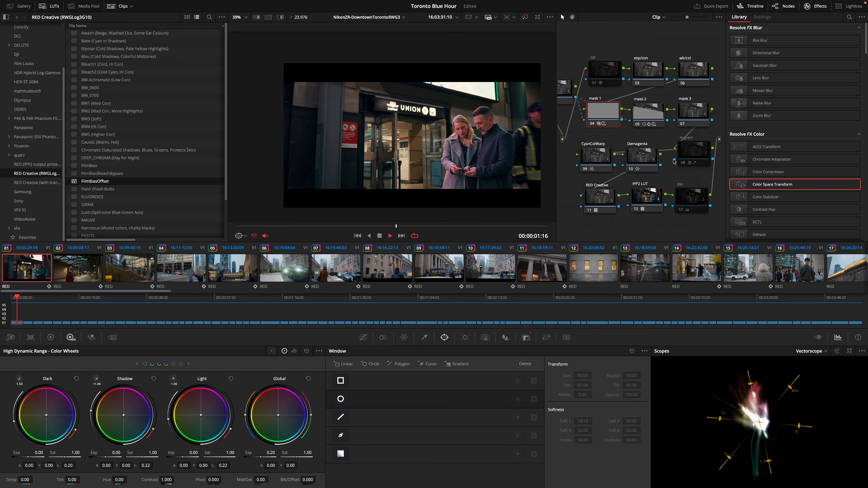
key(space)
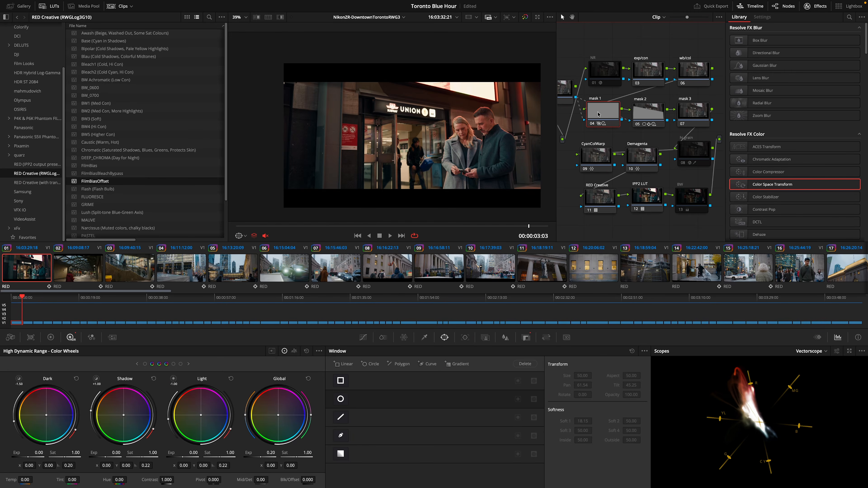
Step: On mask 2, draw a second four-point curve window around the red-lit pillar above and behind the man
click(650, 111)
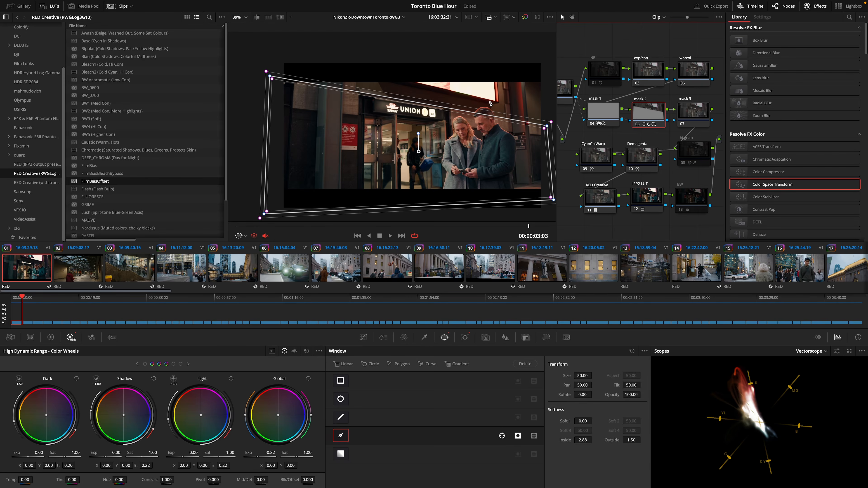
click(506, 60)
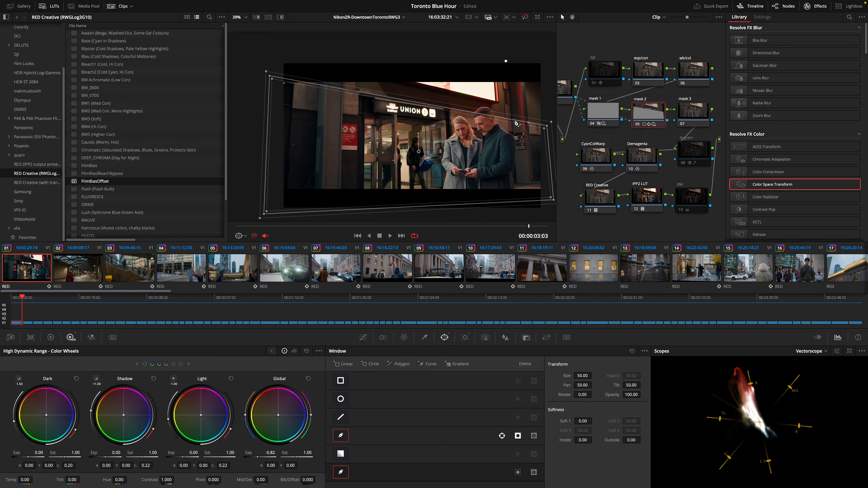
click(512, 129)
click(529, 130)
click(524, 63)
click(506, 62)
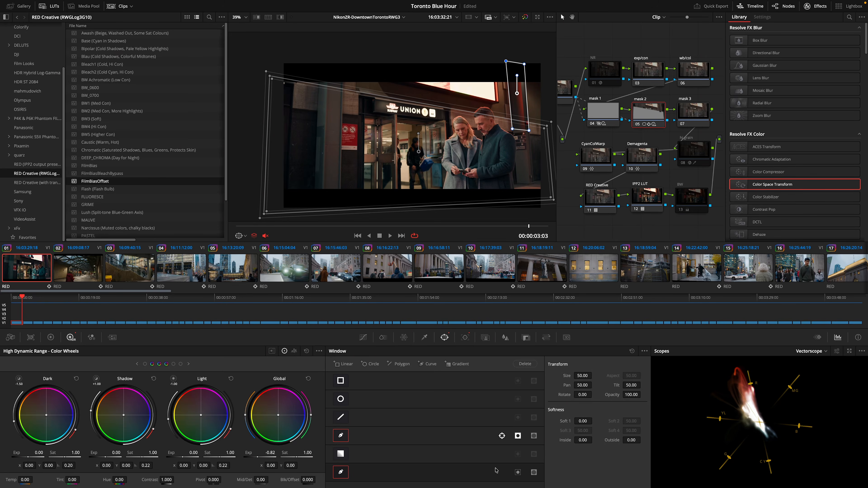
Step: Switch on the pillar window's mask option without inversion, and set its softness to Inside 1.12 and Outside 0.38
click(518, 472)
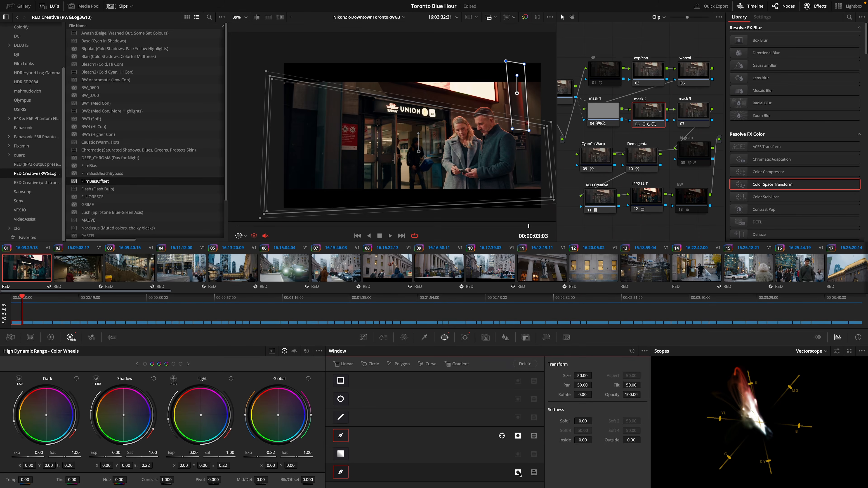
click(534, 473)
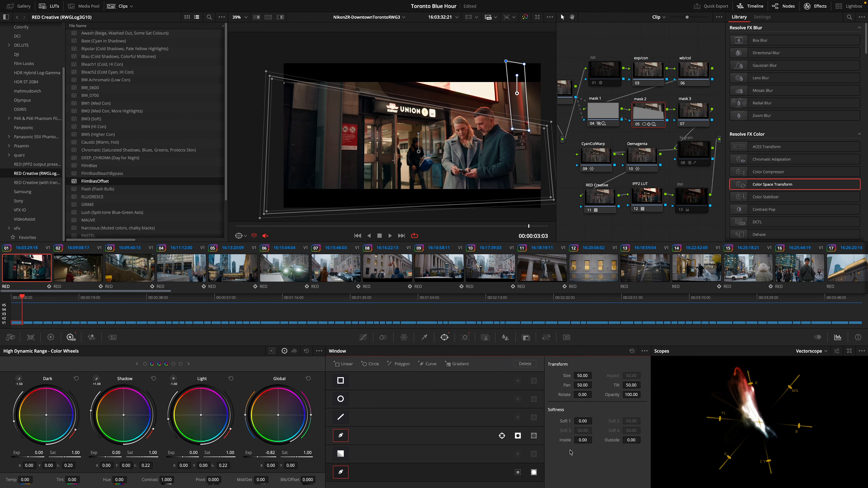
drag(594, 439, 594, 439)
mouse_move(630, 439)
mouse_down()
mouse_move(642, 439)
mouse_move(626, 440)
mouse_up()
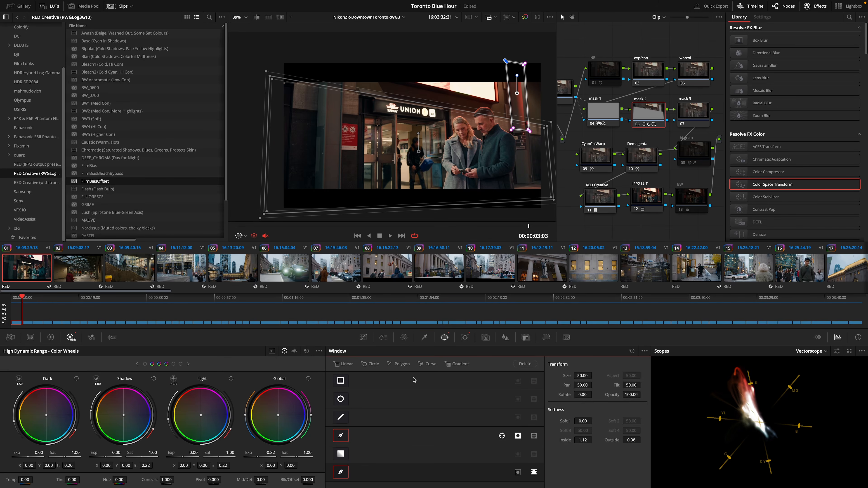
Step: Track the pillar window in both directions over clip 01 and play the clip to check it
click(465, 337)
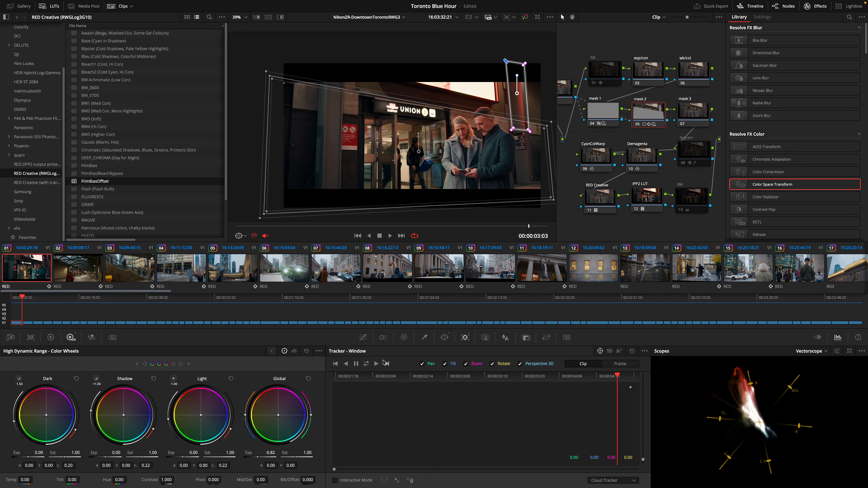
click(366, 364)
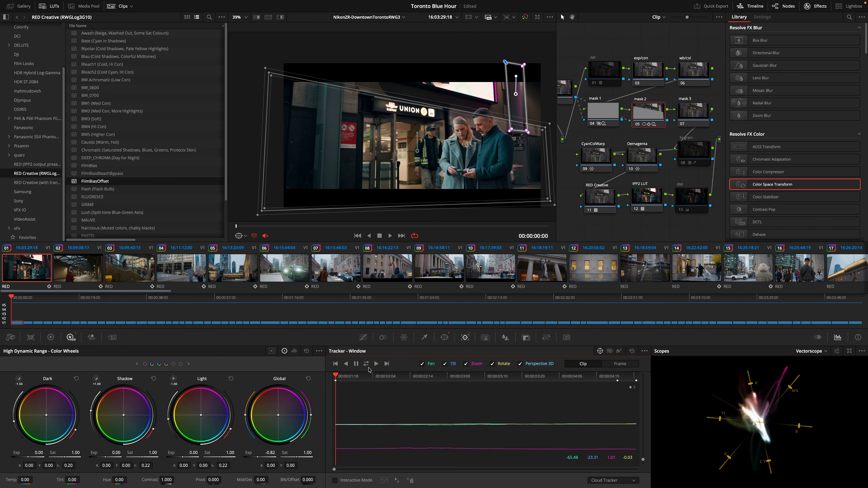
key(space)
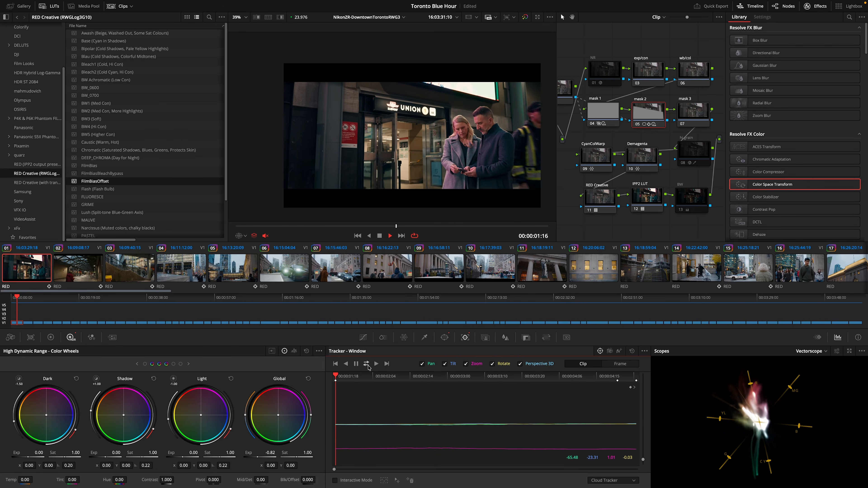
key(space)
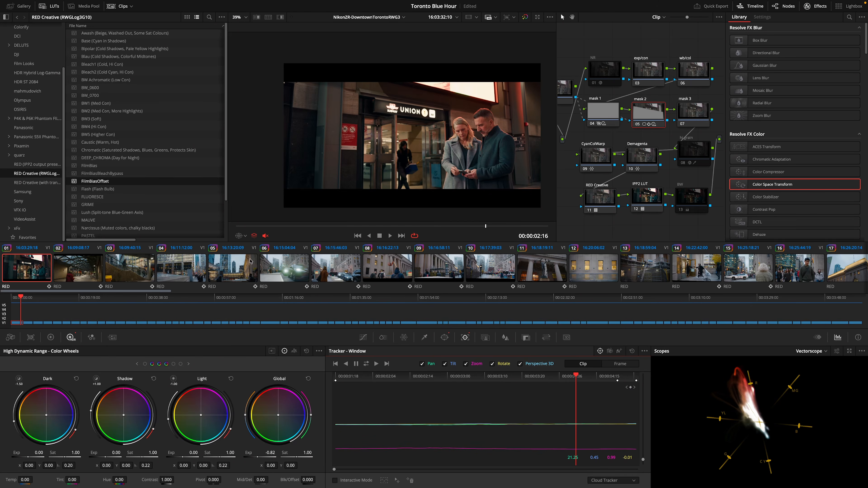
Step: On mask 2, draw a third four-point curve window around the top of the pillar beside the Union entrance
key(shift+grave)
click(445, 337)
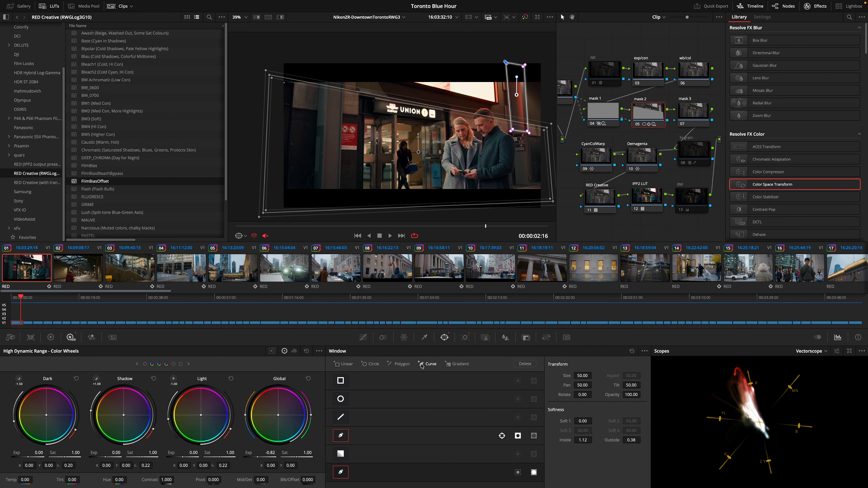
click(421, 364)
click(321, 56)
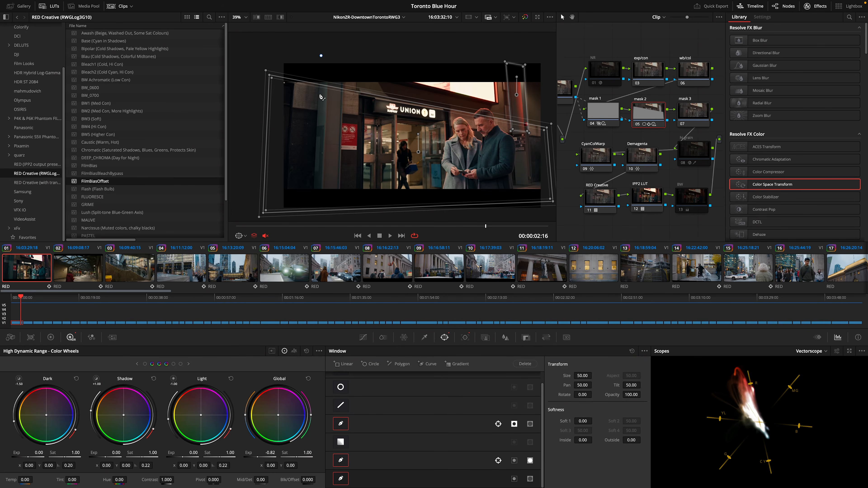
click(343, 99)
click(349, 49)
click(321, 56)
drag(349, 48, 346, 48)
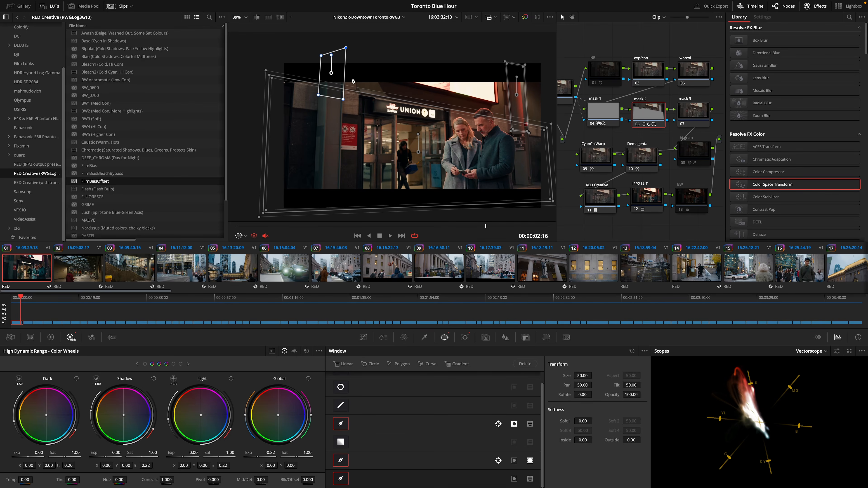
Step: Set the third curve window's softness to Inside 0.86 and Outside 0.38, and switch on its mask option
drag(581, 440, 645, 440)
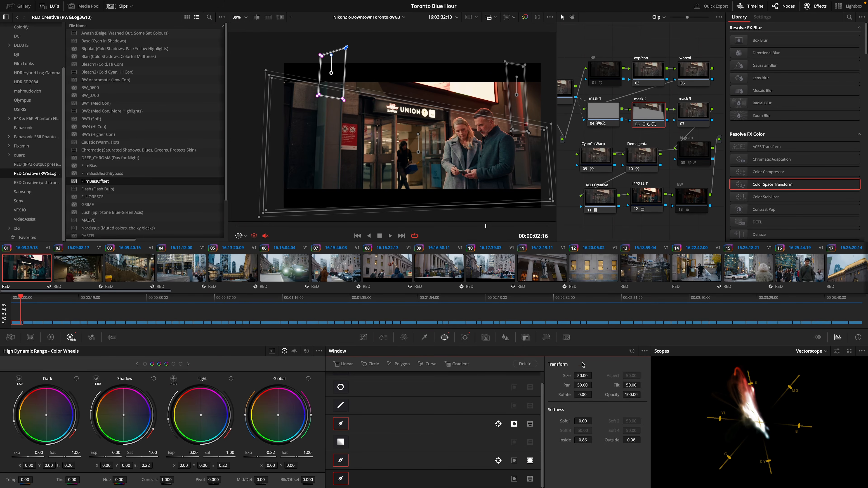
click(531, 480)
Step: Track the third curve window in both directions over clip 01 and play back the clip
click(464, 338)
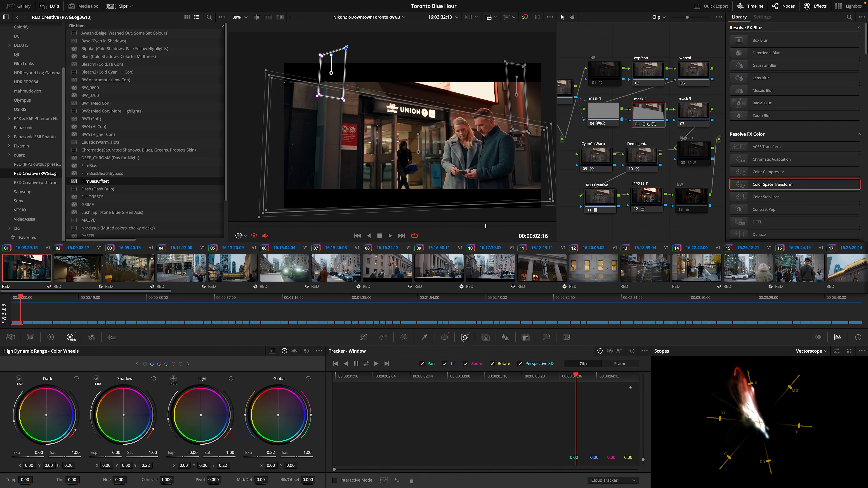
click(366, 363)
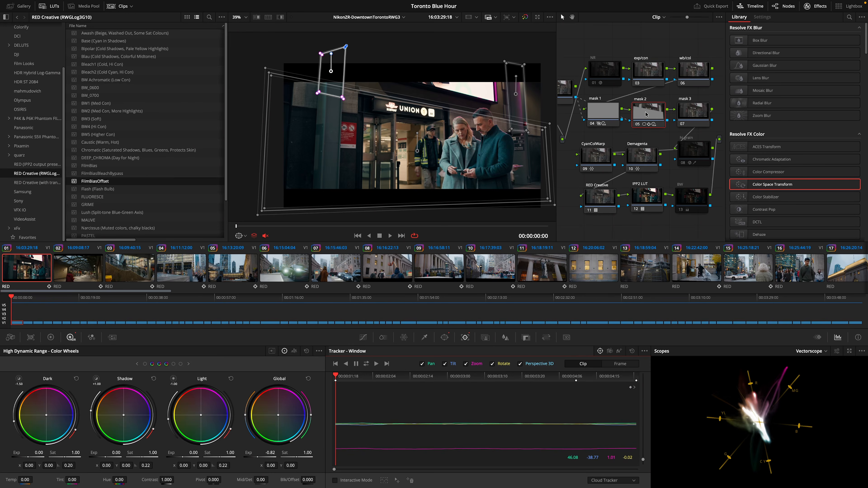
key(space)
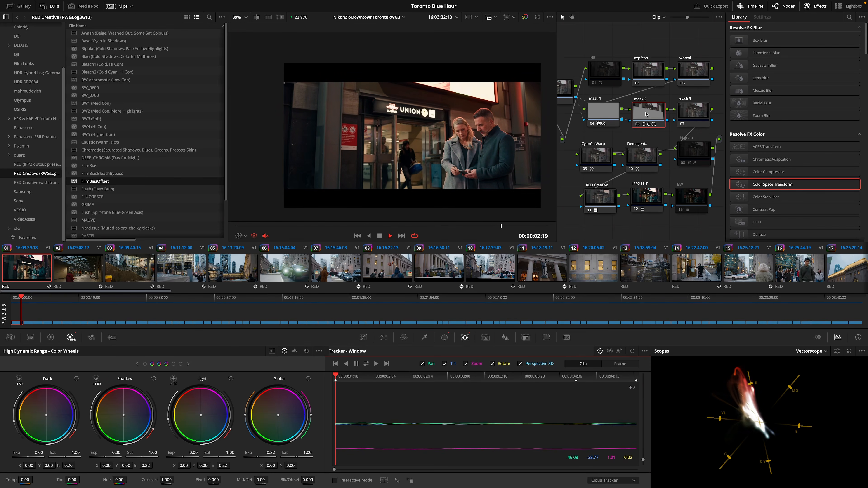
Step: Play clip 01 full screen to check the tracked mask windows, and return to the grading workspace
key(space)
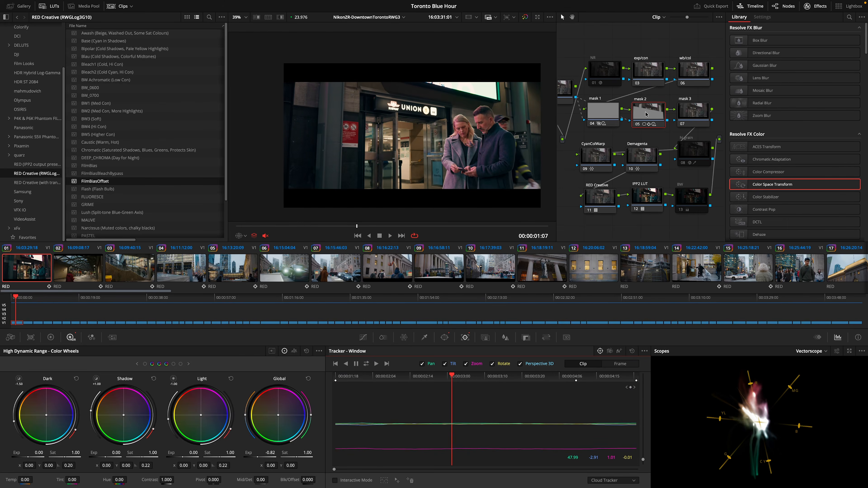
key(super+f)
key(space)
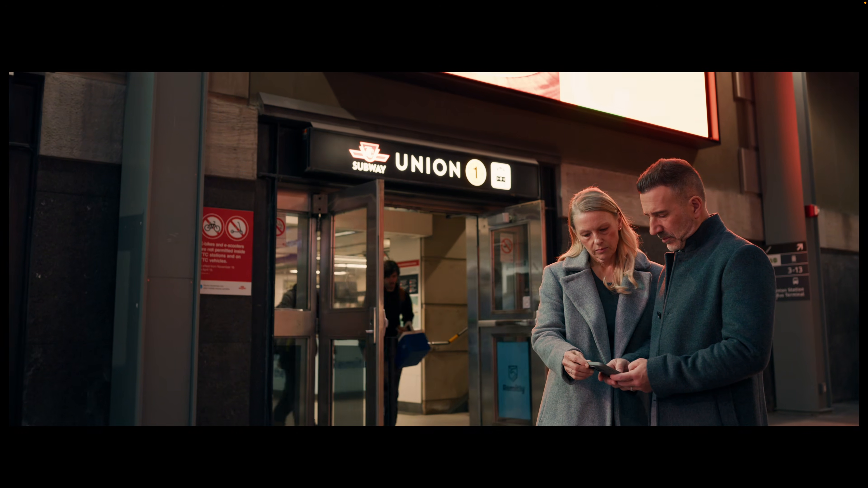
key(space)
key(Escape)
key(space)
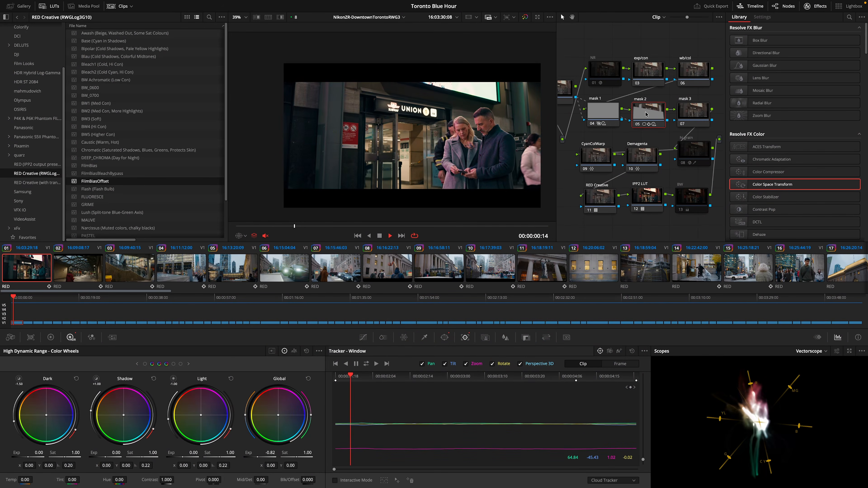
key(ctrl+f)
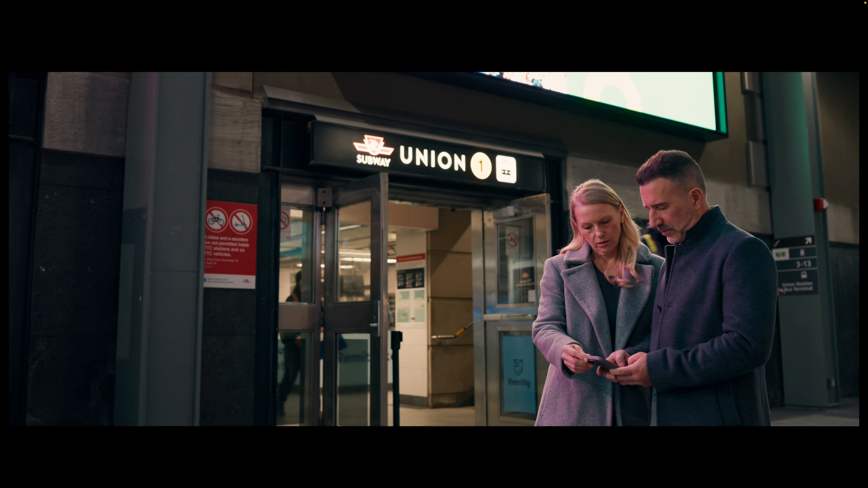
key(ctrl+f)
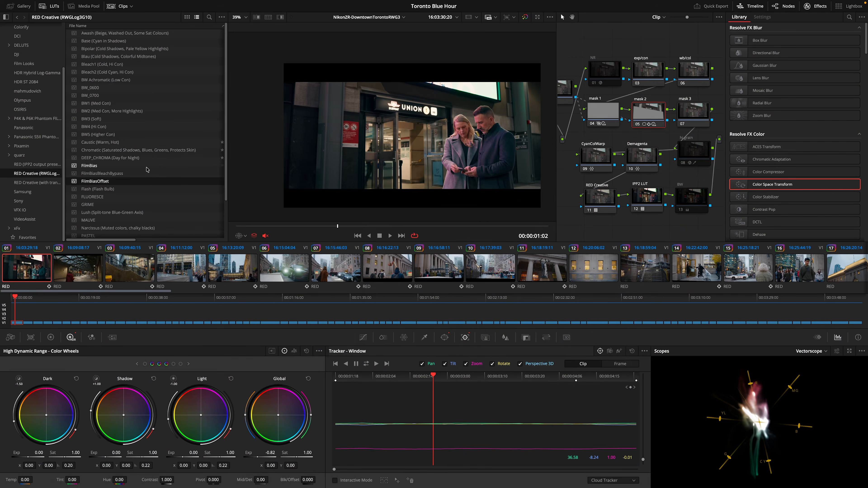
Step: Copy the RED Creative node from clip 01 into clip 02's node graph, between Demagenta and IPP2 LUT
click(81, 272)
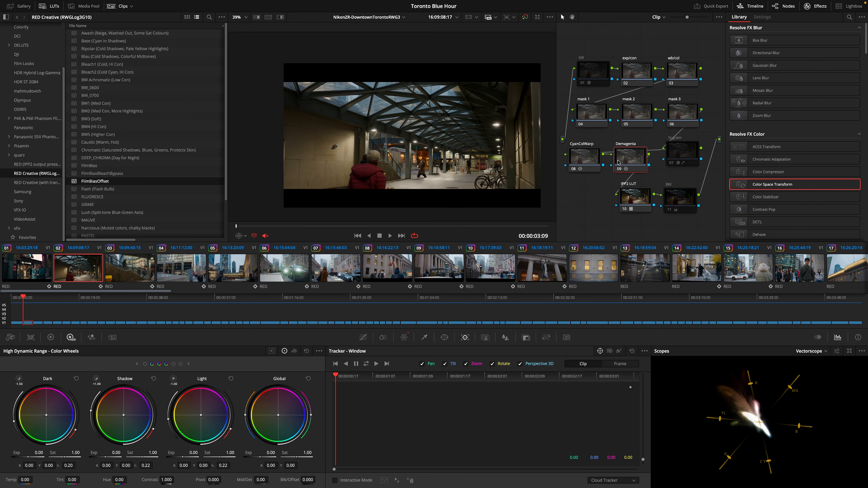
click(10, 263)
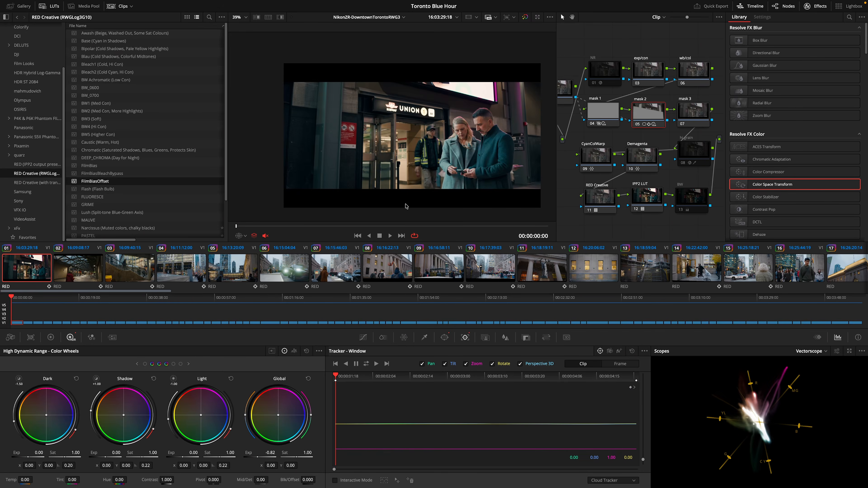
click(604, 203)
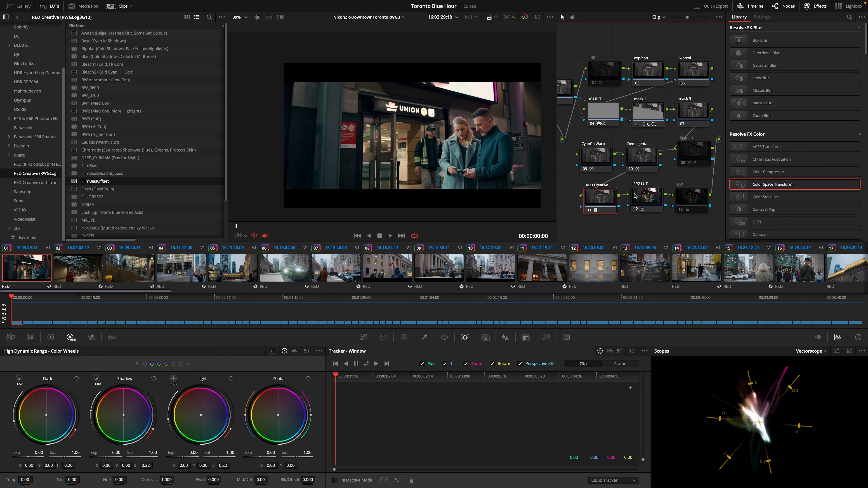
key(Down)
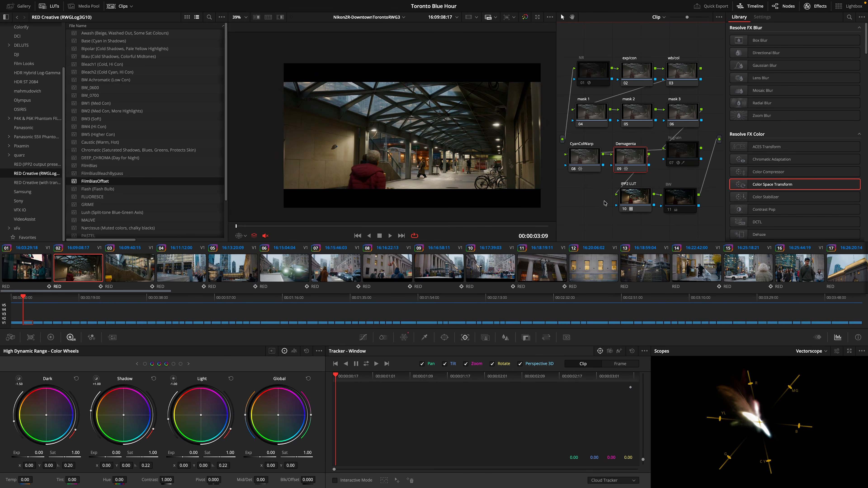
key(super+z)
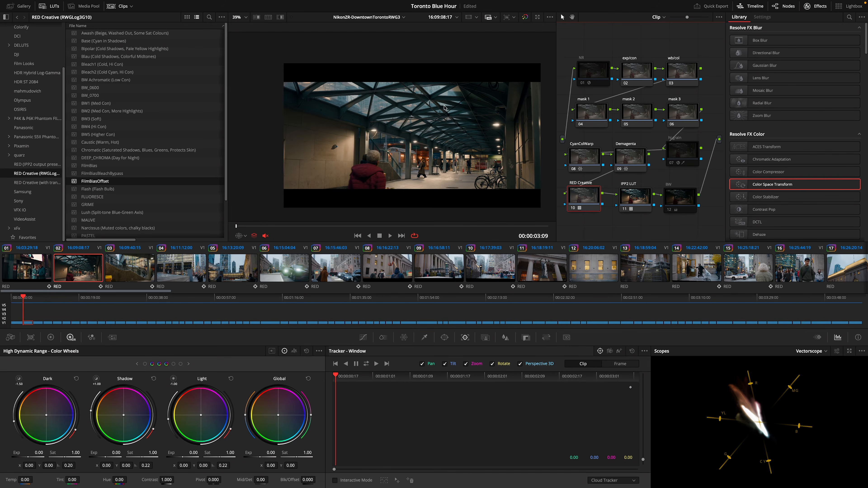
Step: On clip 02's mask 1, draw a five-point curve window around the glass roof with softness Inside 1.18 and Outside 0.42
click(587, 114)
click(444, 338)
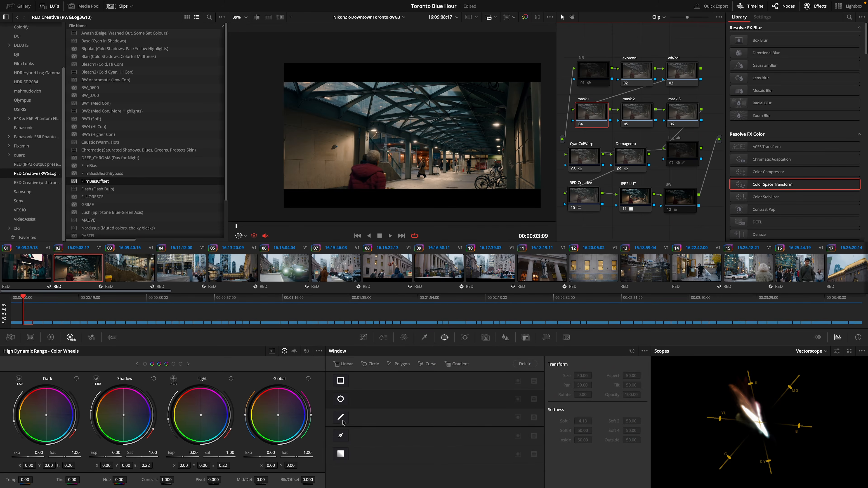
click(340, 436)
click(254, 76)
click(460, 154)
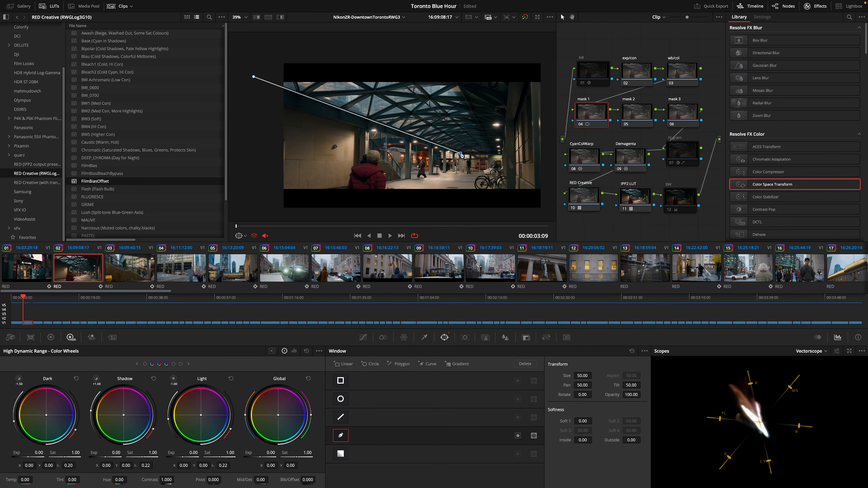
click(496, 154)
click(442, 55)
click(258, 41)
click(253, 77)
drag(583, 440, 642, 440)
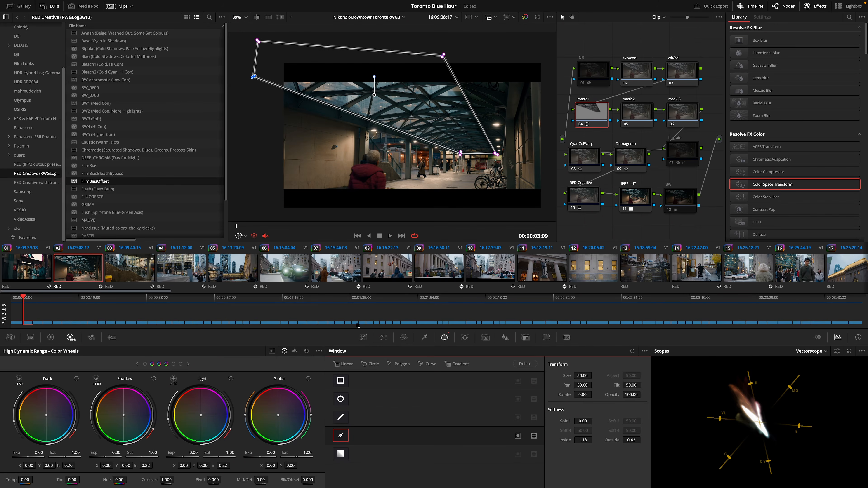
key(shift+grave)
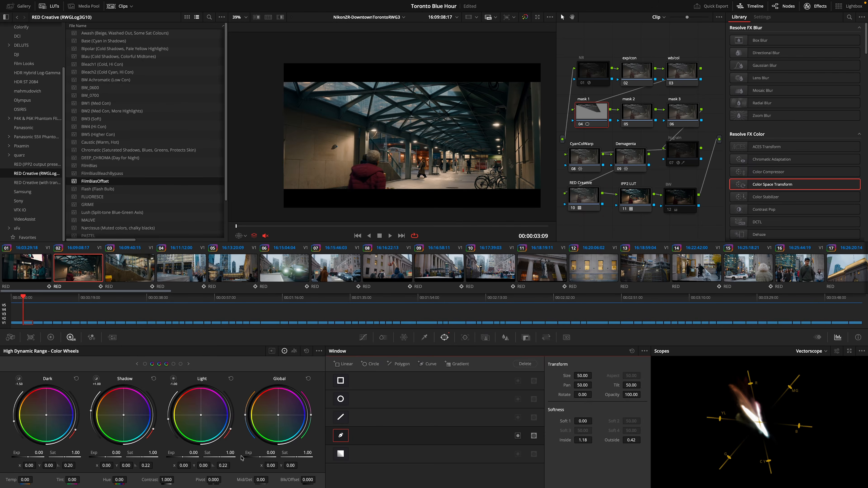
Step: On mask 1, set the Light zone's range to -2.70, its exposure to 0.53 and its falloff to 0.18
click(173, 379)
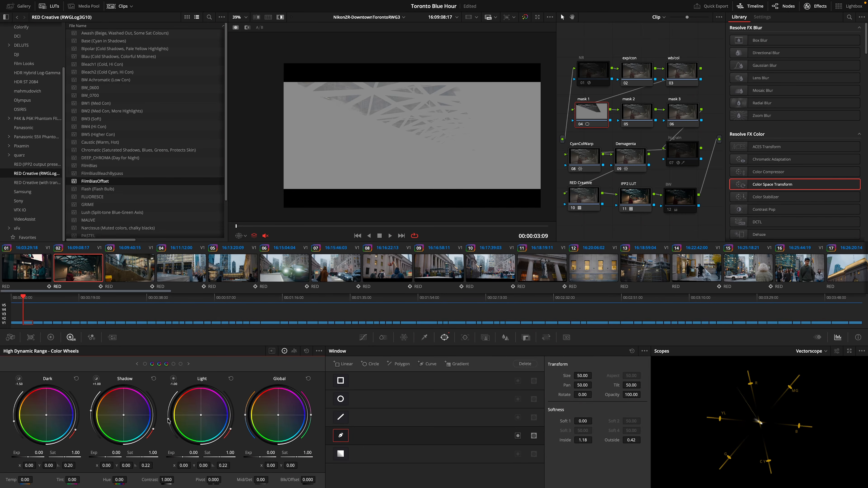
drag(171, 425, 173, 427)
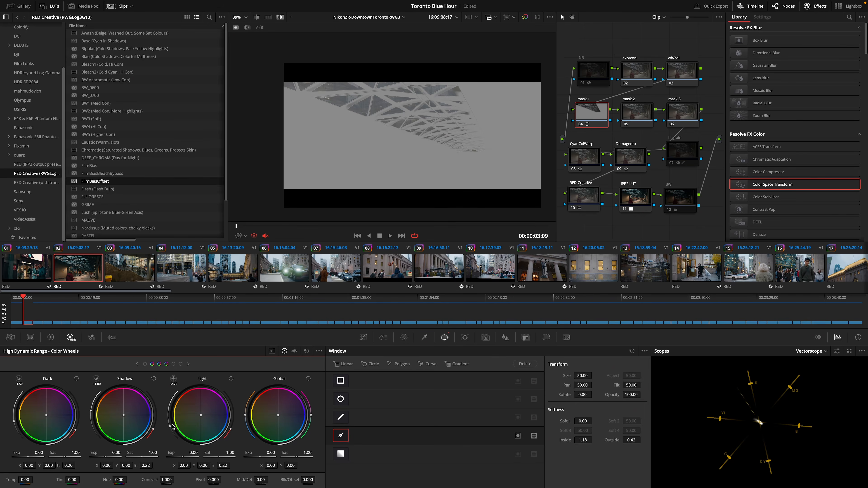
drag(172, 426, 172, 426)
drag(231, 429, 227, 431)
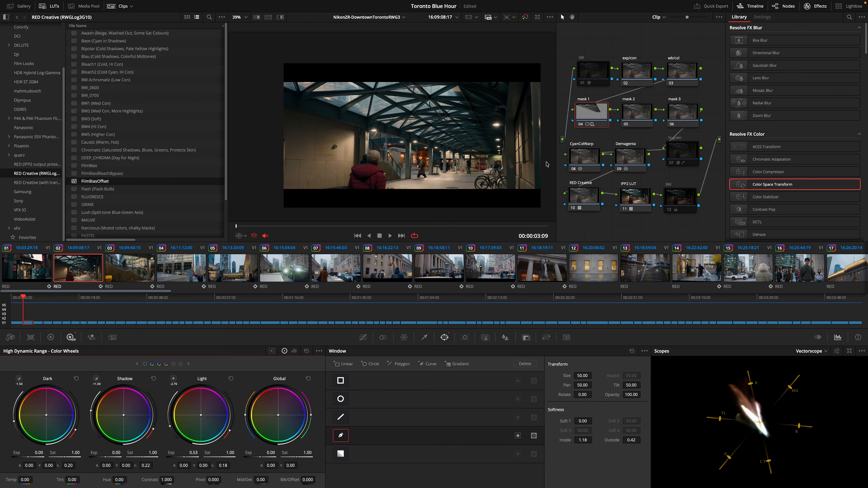
Step: Track mask 1's roof window in both directions over clip 02
click(595, 116)
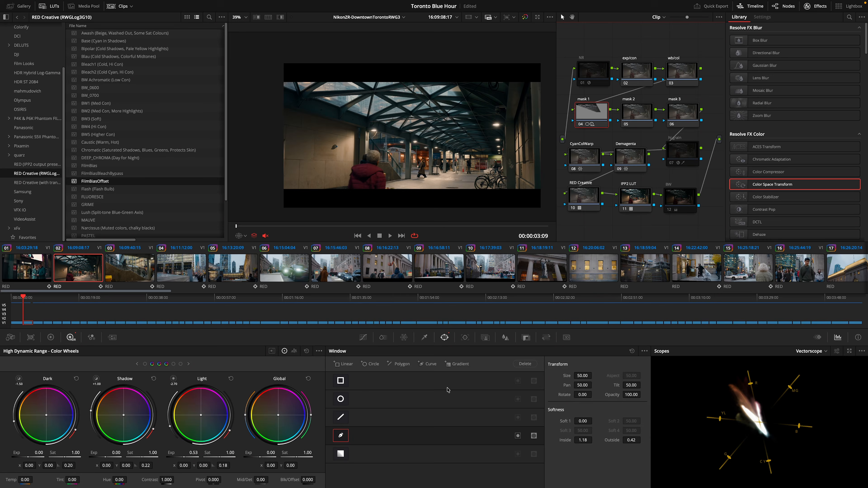
click(464, 337)
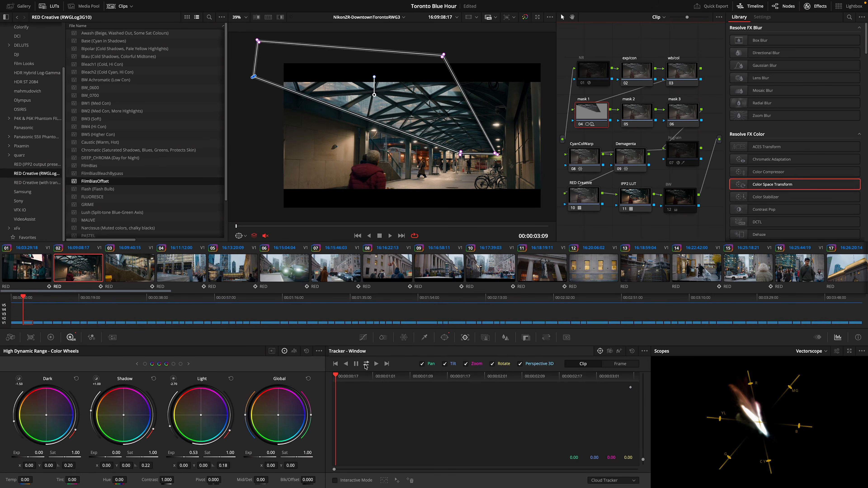
click(366, 365)
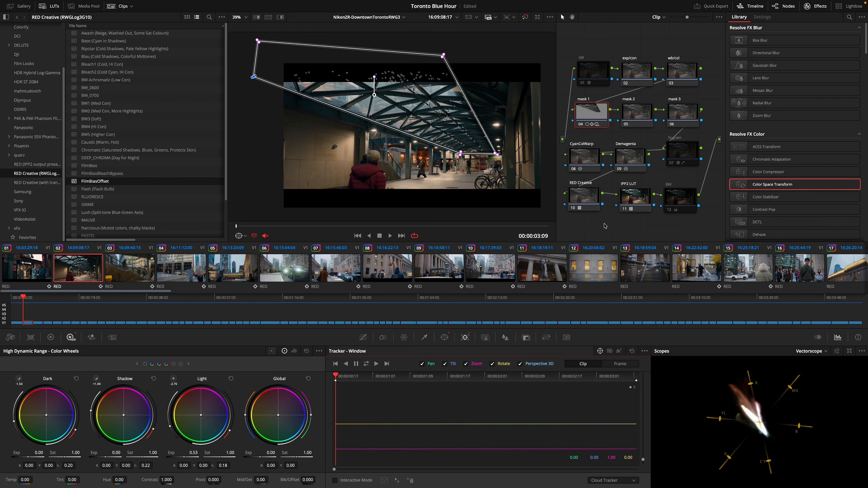
Step: Switch the BW node on and off to compare clip 02 in black and white and in colour
click(675, 200)
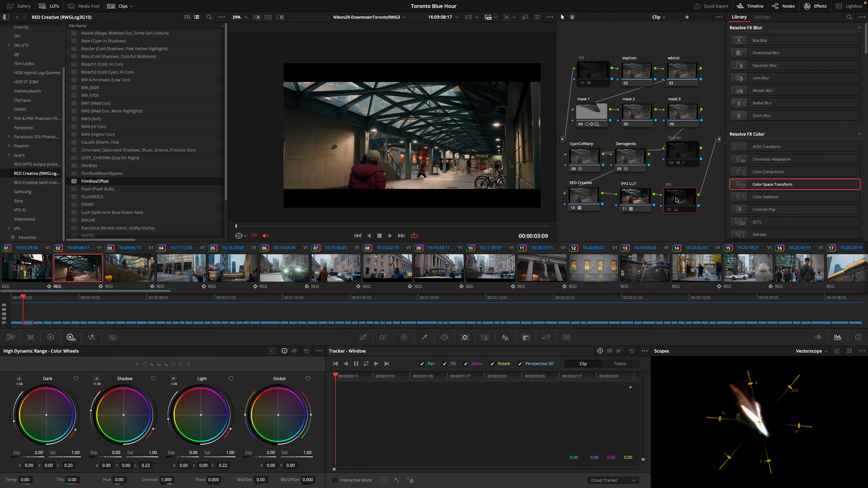
key(ctrl+d)
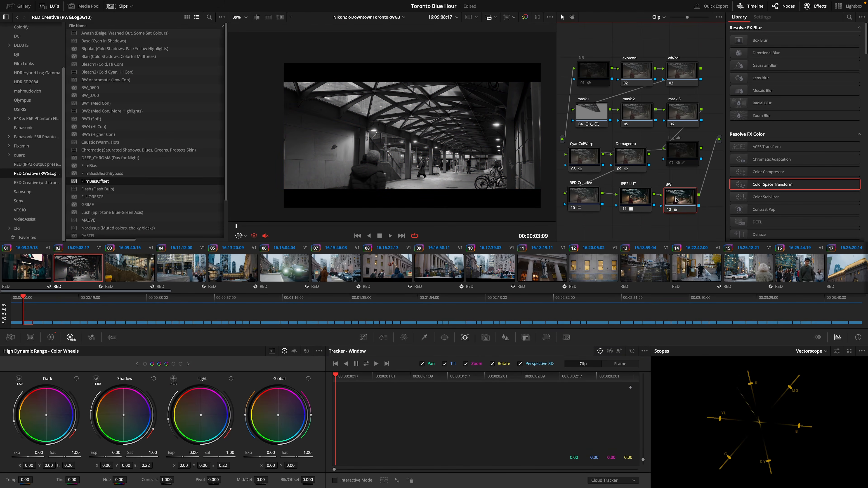
key(ctrl+d)
key(ctrl+d)
key(ctrl+d)
key(ctrl+d)
Step: Set mask 1's Global exposure to 0.47 and disable the BW node
click(596, 116)
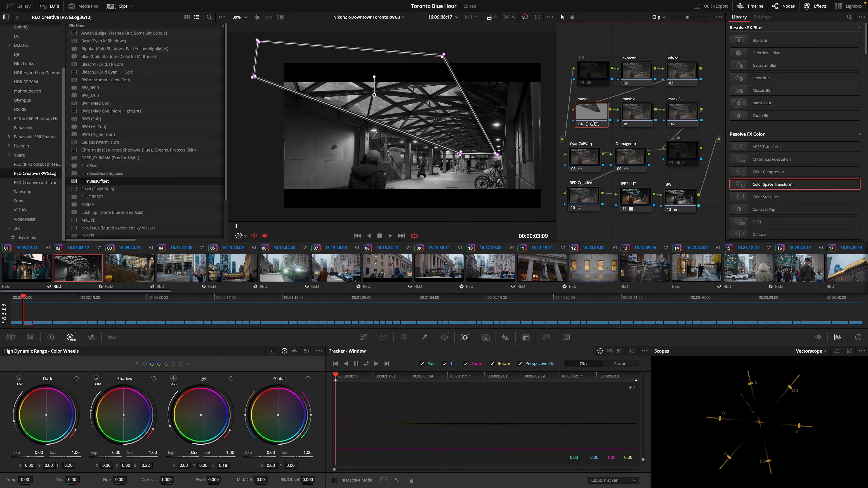
key(shift+grave)
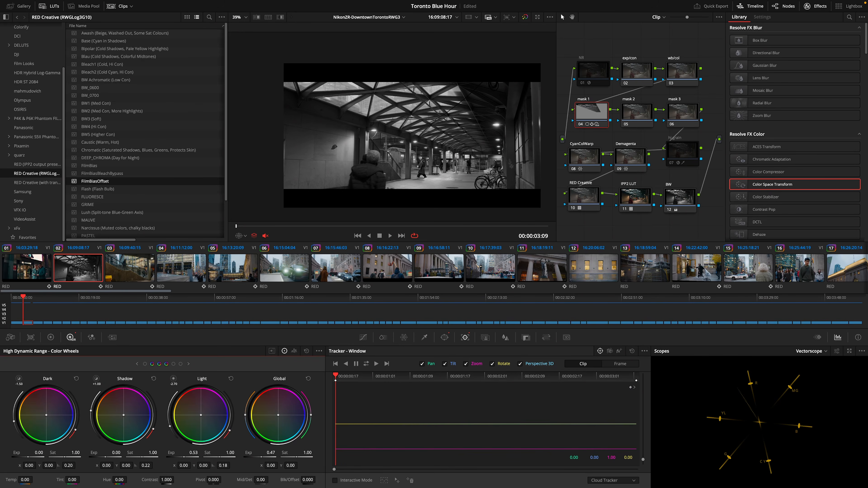
click(680, 203)
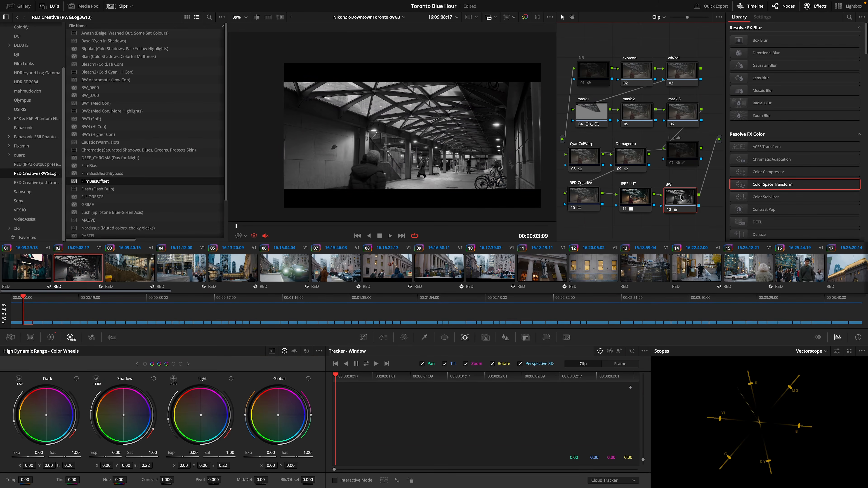
key(ctrl+d)
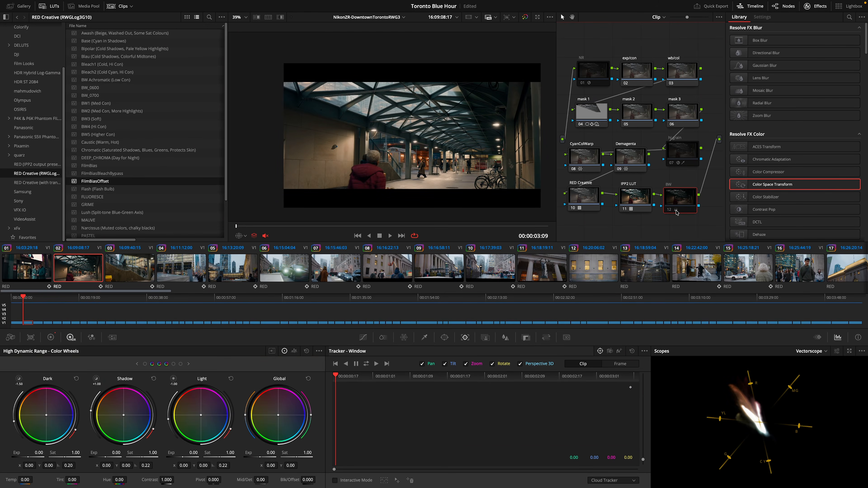
Step: Compare clip 02 with mask 1 repeatedly disabled and enabled
click(588, 110)
key(ctrl+d)
key(ctrl+d)
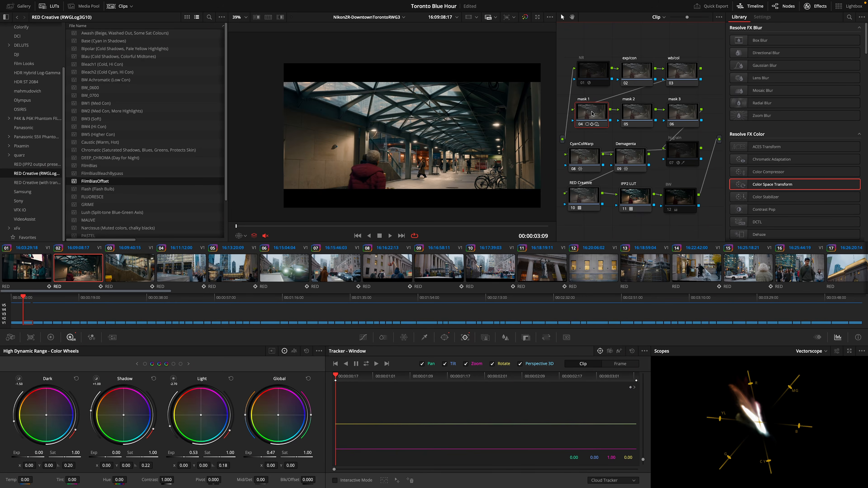
key(ctrl+d)
key(ctrl+d)
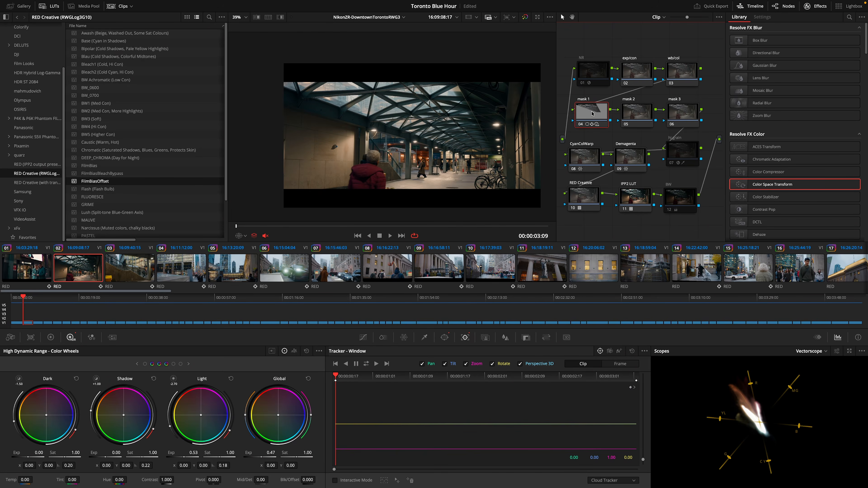
key(ctrl+d)
key(ctrl+d)
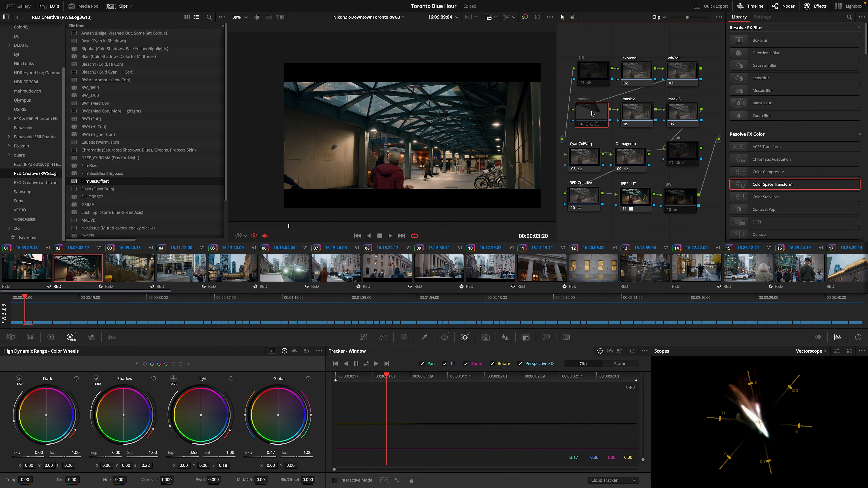
Step: Play clip 02 full screen to check the tracked roof mask
key(ctrl+f)
key(space)
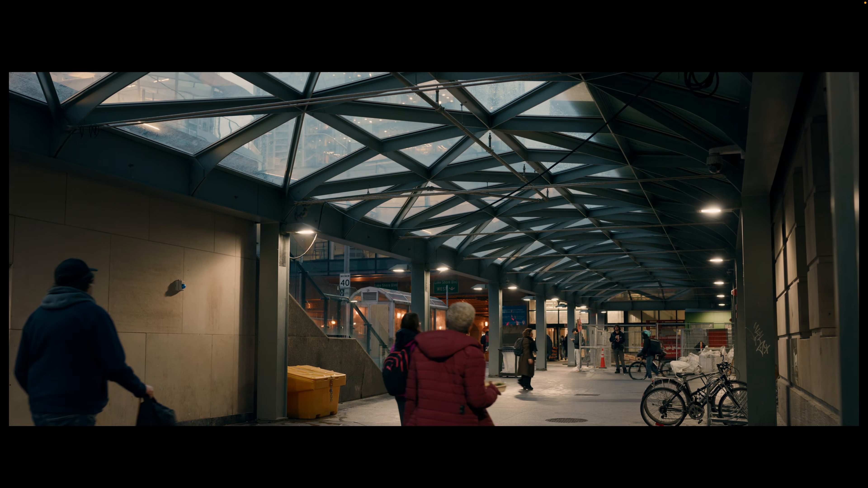
key(Escape)
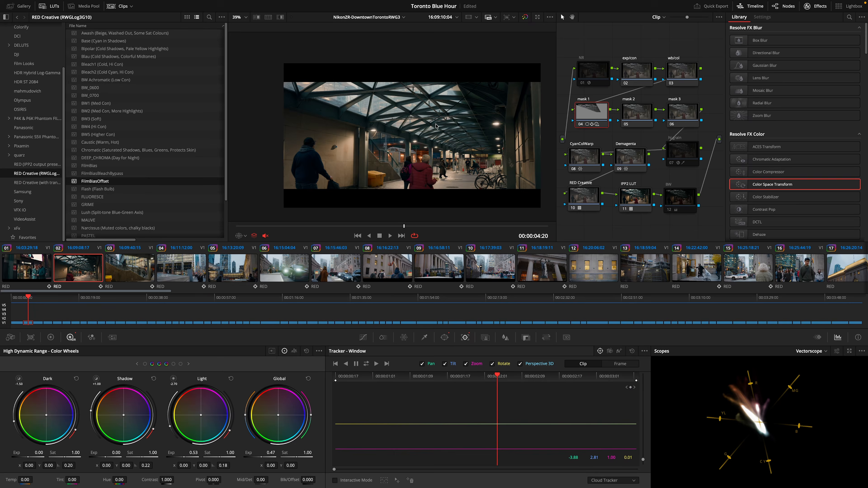
Step: Enable clip 02's NR node and build an automatic noise profile for it in Neat Video
key(ctrl+d)
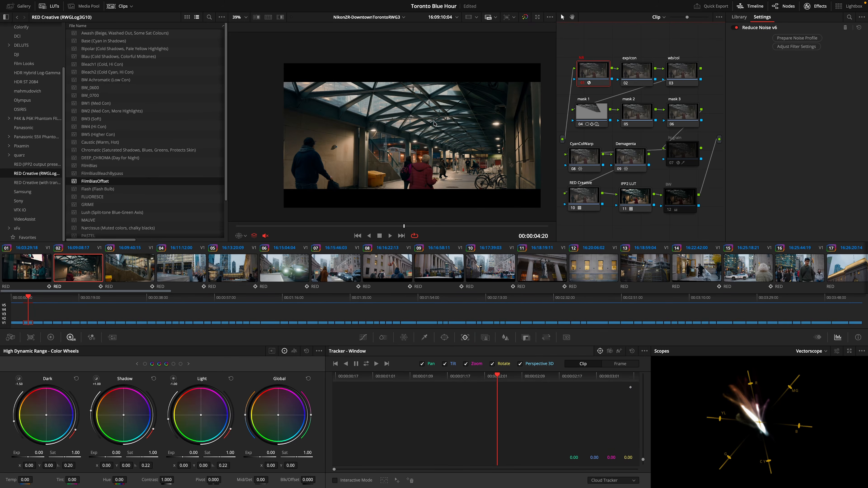
click(795, 38)
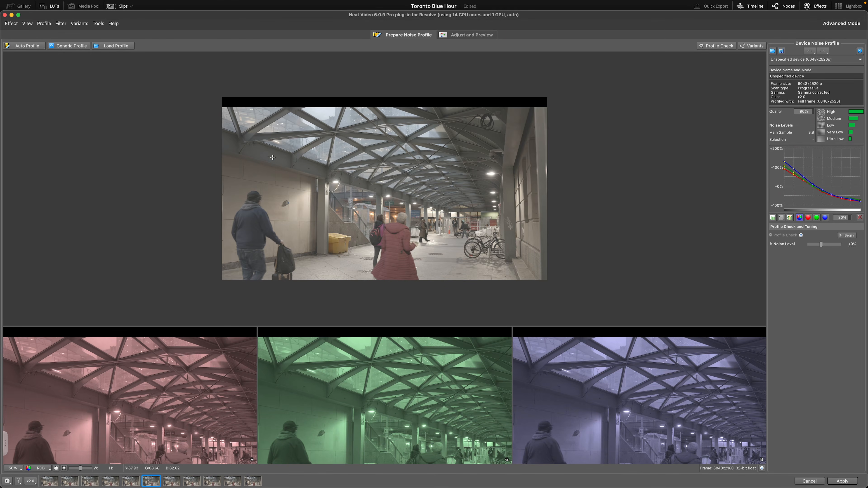
click(30, 49)
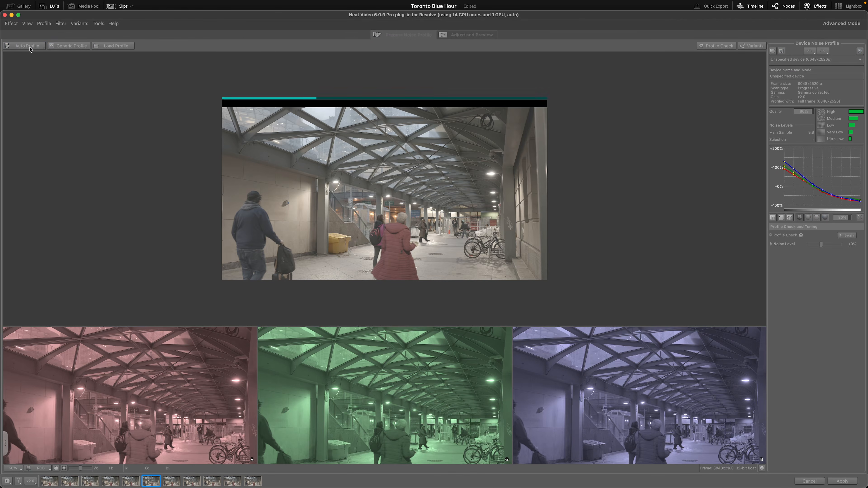
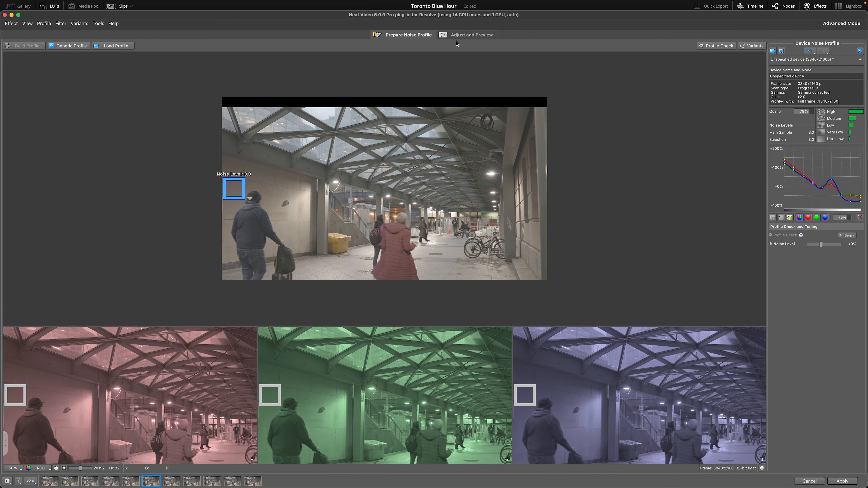
Step: Review Neat Video's temporal, spatial and general mix filter settings for clip 02 and apply the noise reduction
click(465, 36)
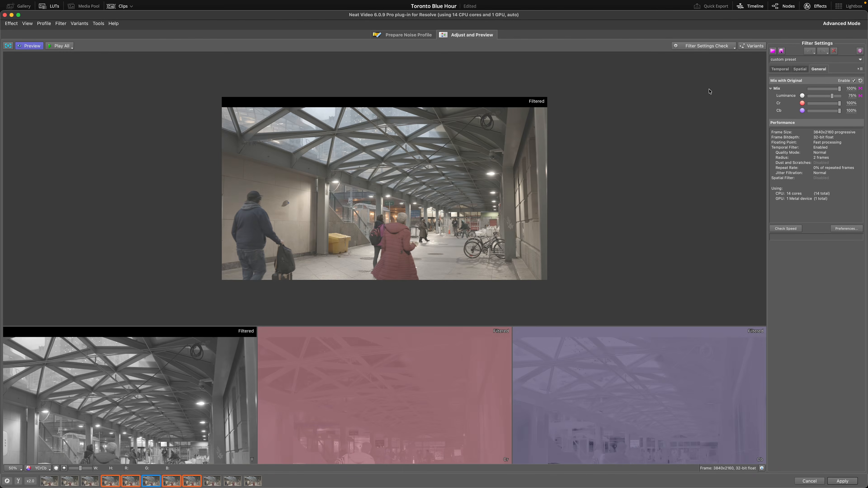
click(780, 69)
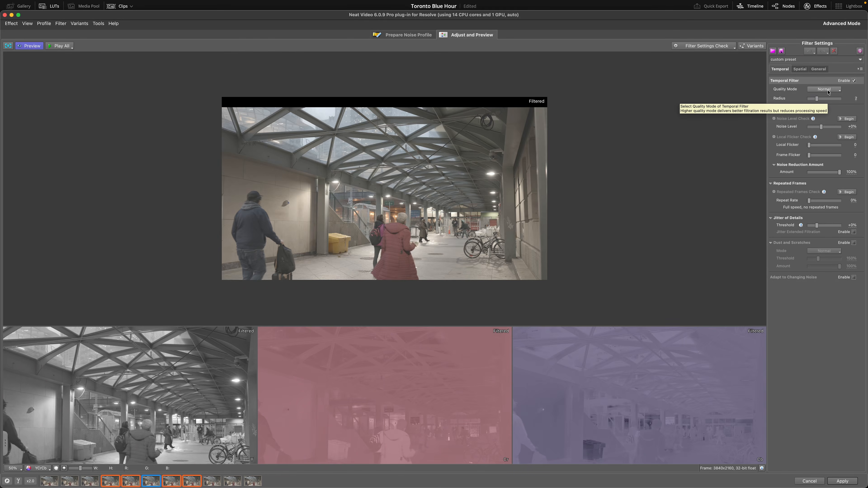
click(799, 69)
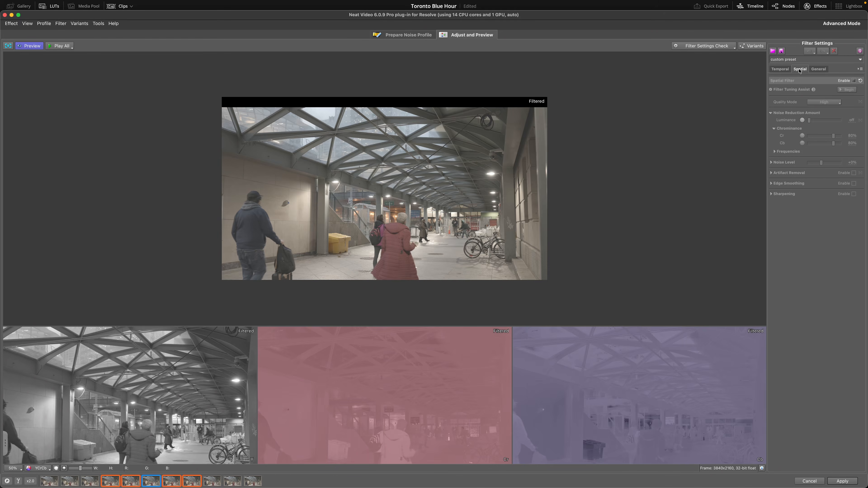
click(818, 69)
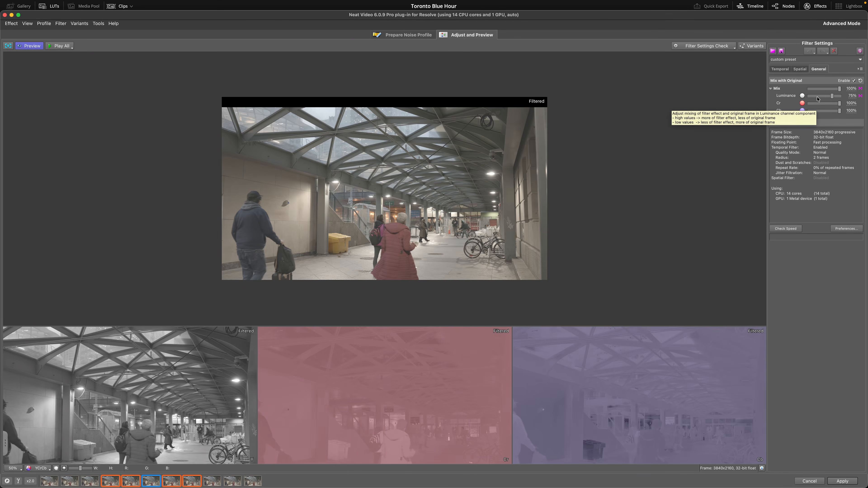
click(800, 69)
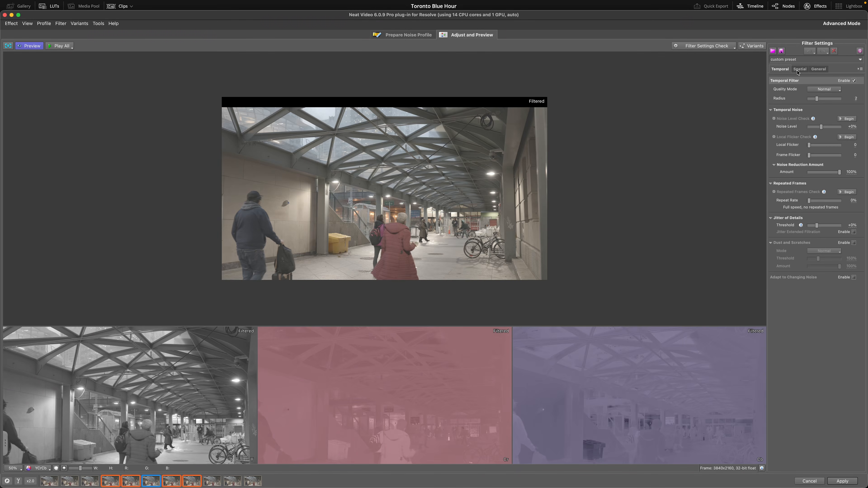
click(819, 69)
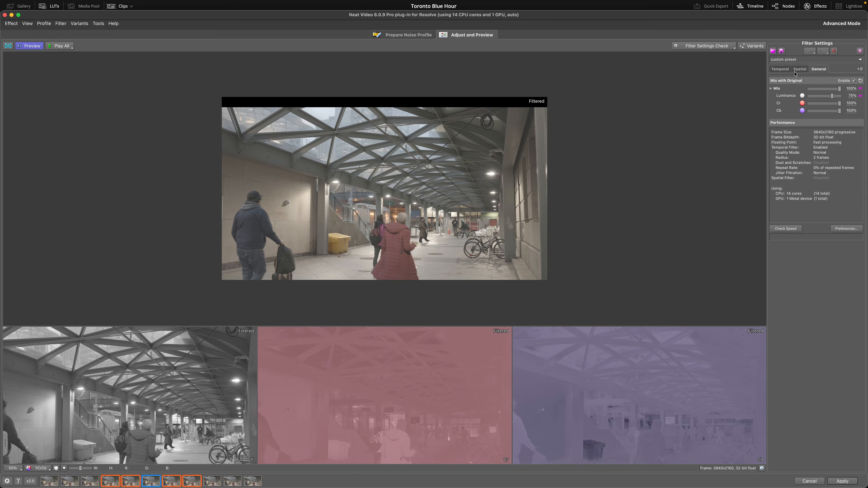
click(781, 69)
click(842, 480)
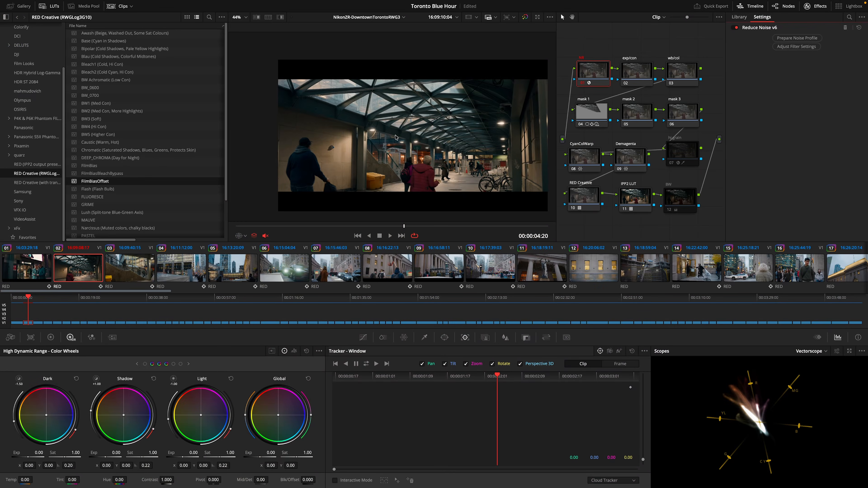
Step: Compare the glass roof's close-up detail with the noise reduction node turned off and on
scroll(395, 138, up, 8)
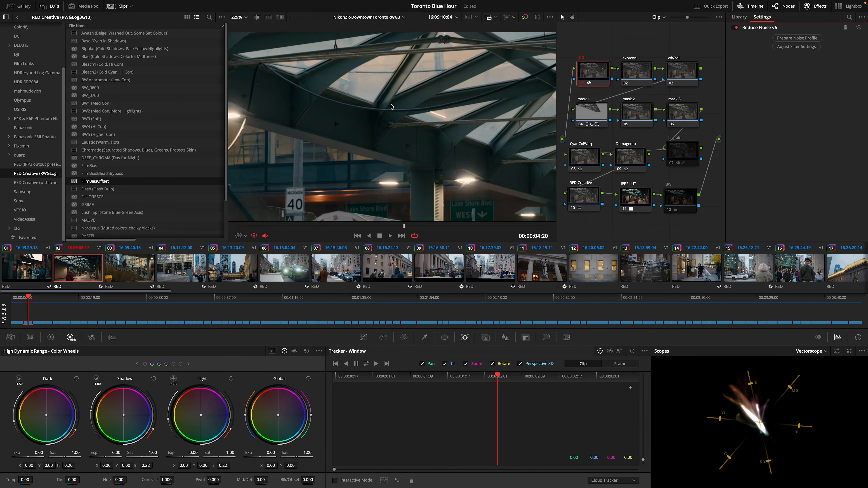
drag(366, 118, 385, 164)
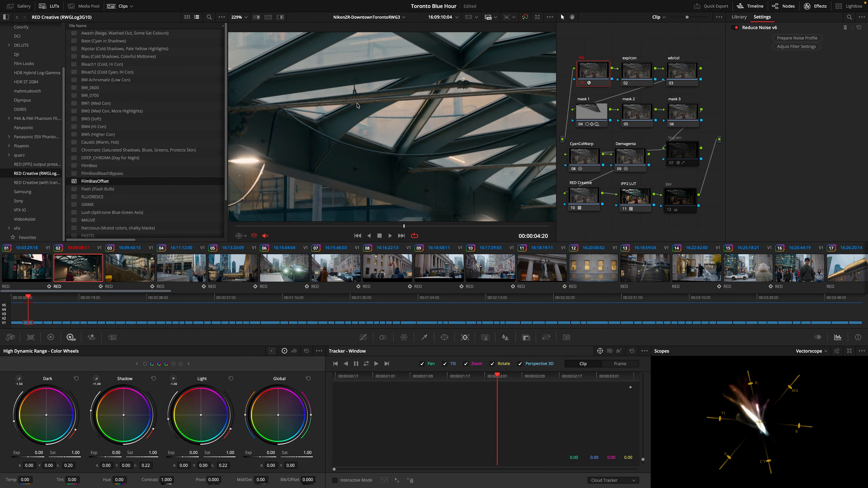
drag(357, 106, 432, 128)
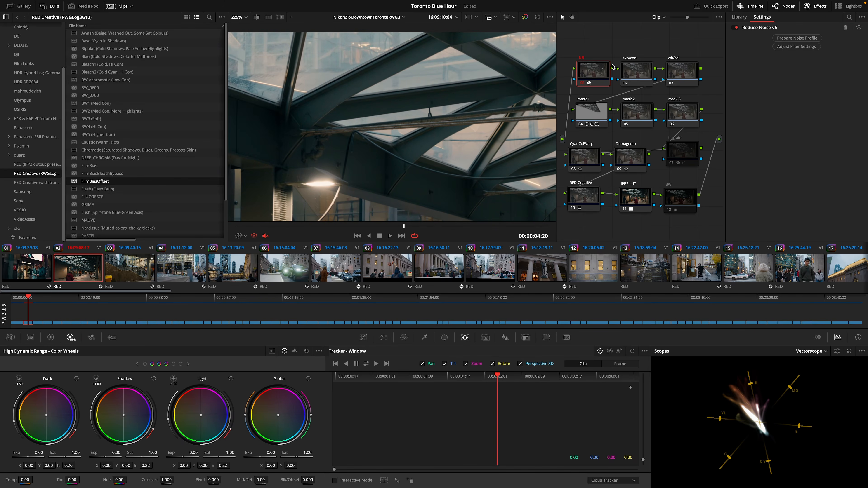
key(ctrl+d)
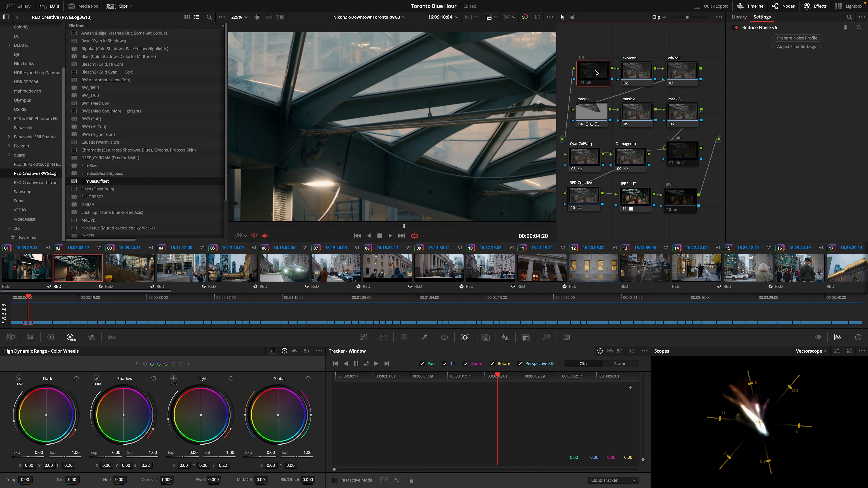
key(ctrl+d)
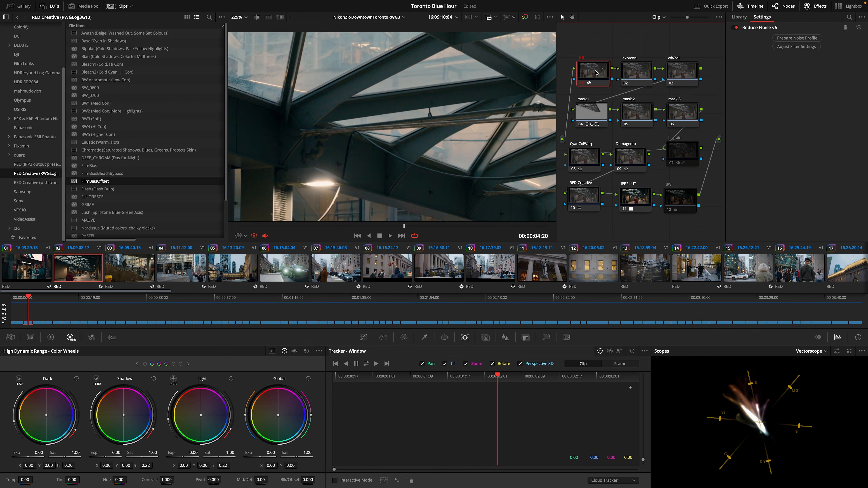
key(ctrl+d)
scroll(417, 92, up, 6)
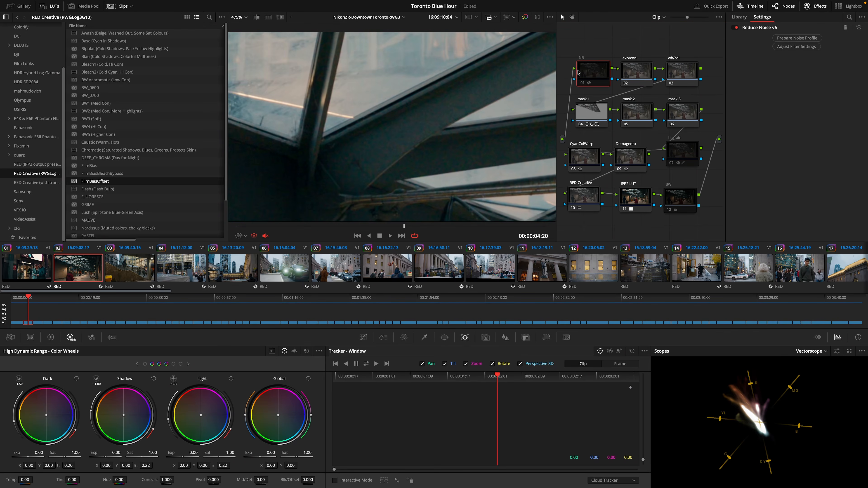
click(589, 72)
key(ctrl+d)
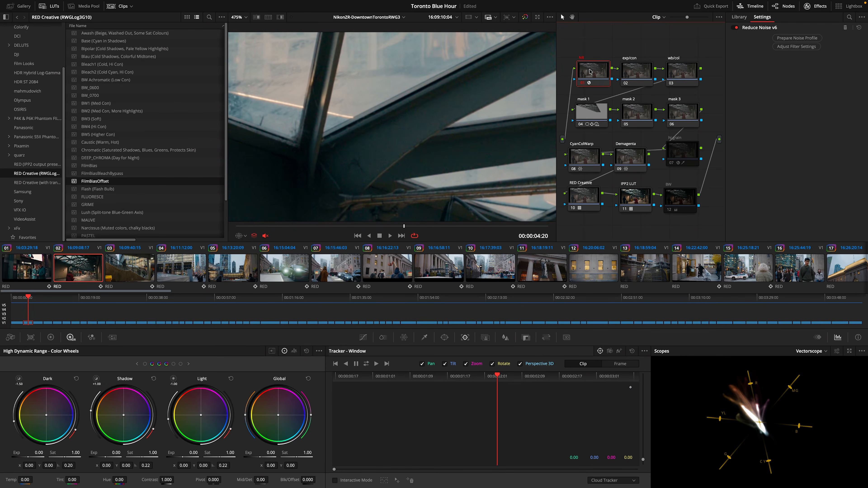
key(ctrl+d)
key(ctrl+d)
key(ctrl+d)
key(ctrl+d)
Step: Enable the film grain node and compare the roof's window areas with the grain off and on
drag(685, 159, 679, 163)
key(ctrl+d)
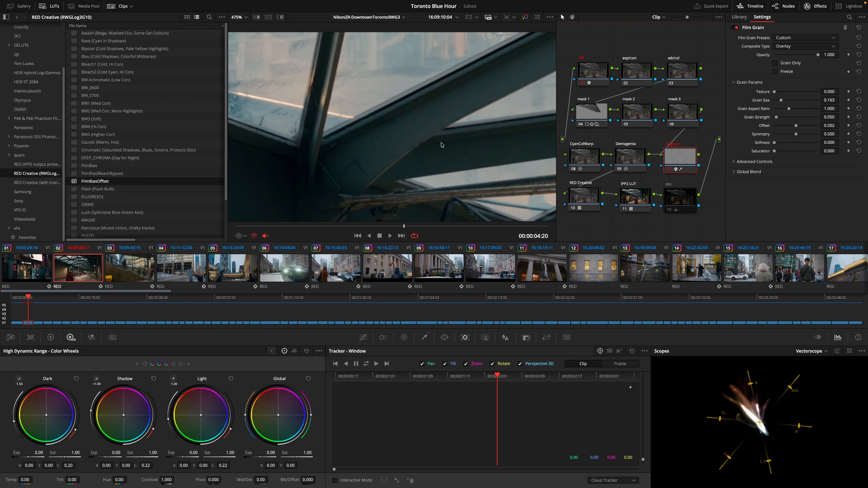
scroll(339, 184, down, 3)
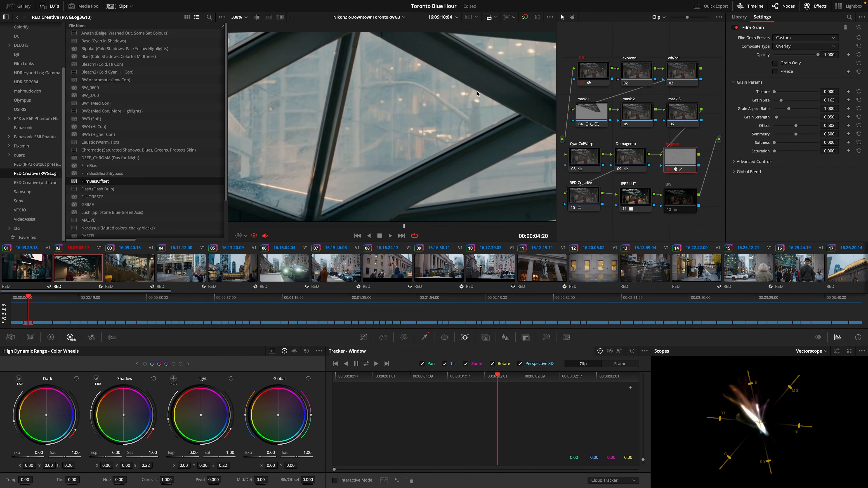
key(ctrl+d)
key(ctrl+d)
key(ctrl+d)
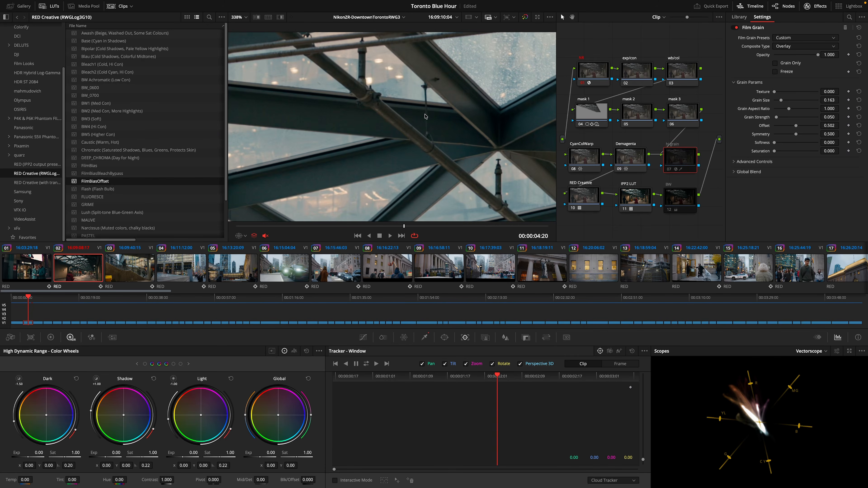
Step: Try a film grain strength of 0.481 on the close-up near the lit door, and reduce it to 0.264
scroll(425, 116, up, 4)
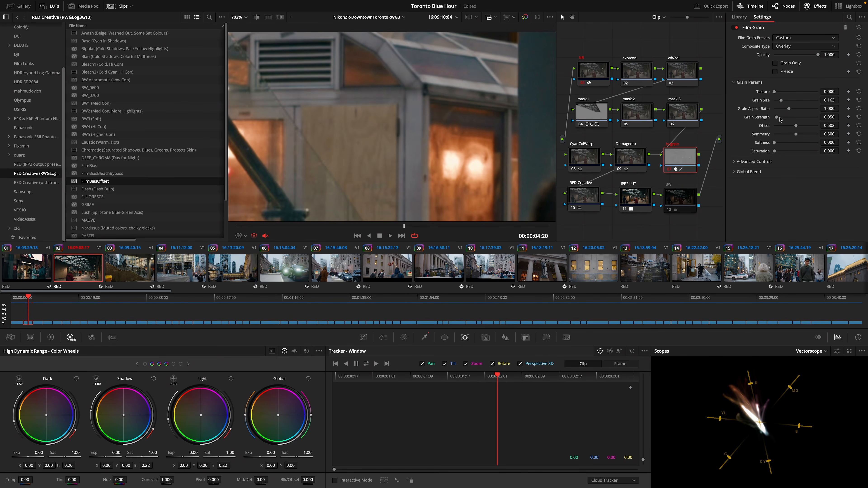
drag(777, 118, 795, 118)
drag(508, 122, 444, 147)
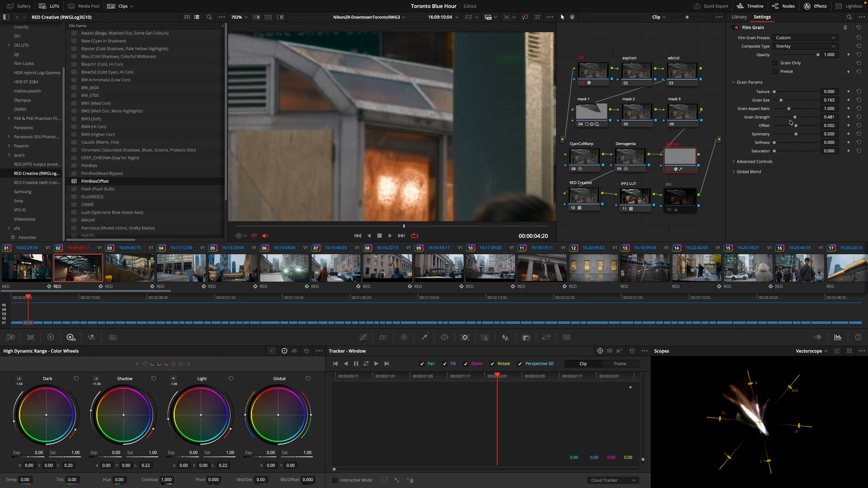
drag(796, 119, 786, 122)
Step: Compare the lit door and its surroundings in close-up with the grain node off and on
key(ctrl+d)
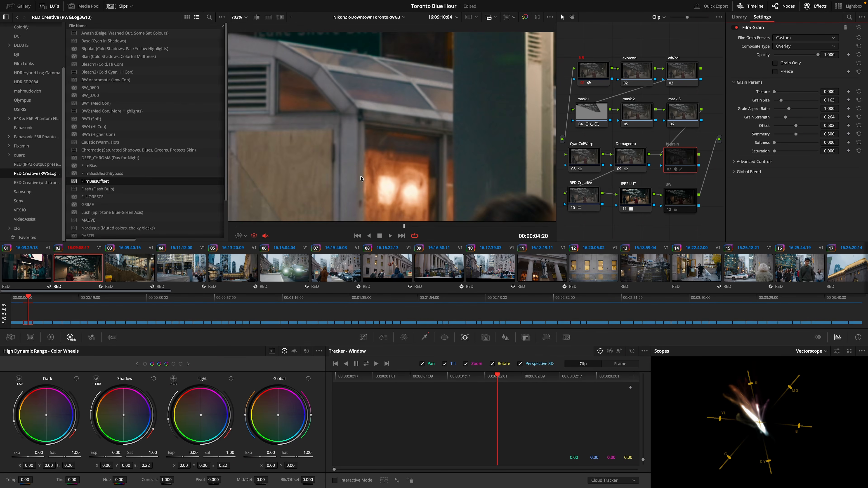
key(ctrl+d)
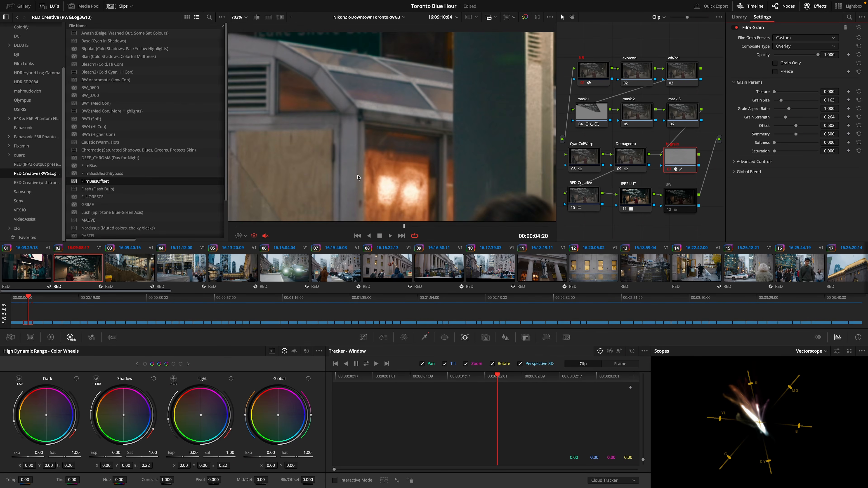
key(ctrl+d)
key(super+d)
key(super+d)
drag(403, 200, 396, 113)
key(super+d)
key(super+d)
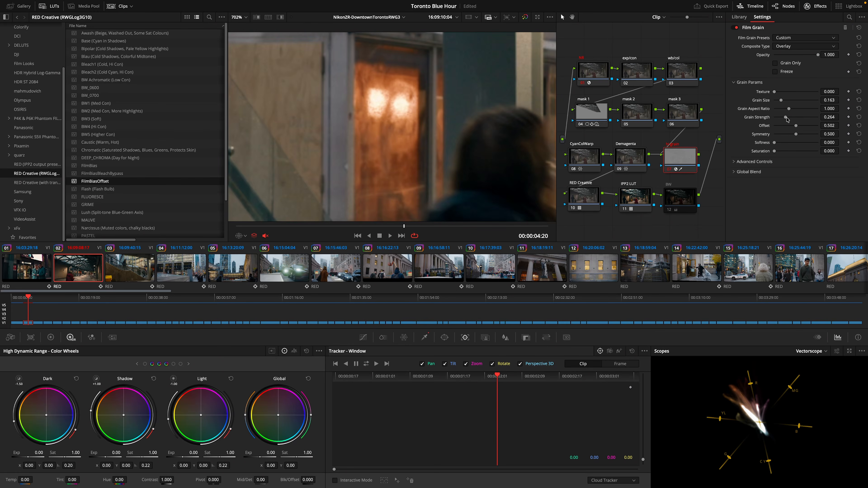
Step: Set the grain strength to 0.178 and limit the node's luminance range to Low 63.6, High 92.1 and low softness 18.6
drag(785, 118, 782, 119)
click(425, 338)
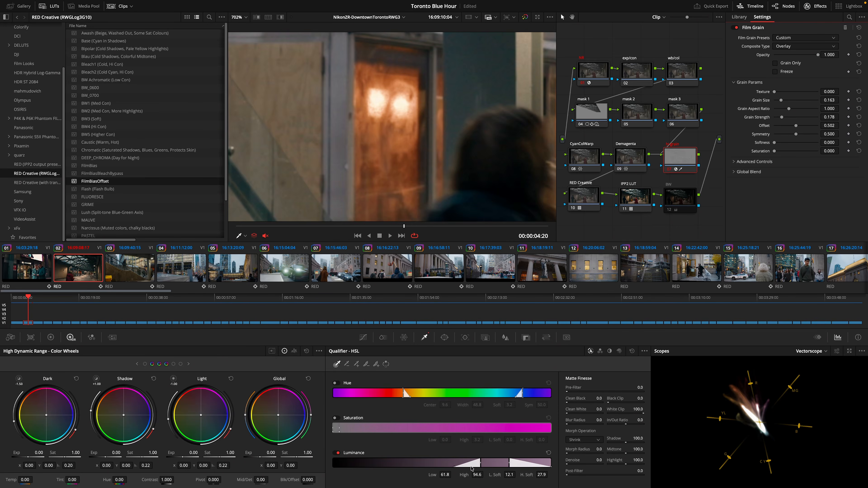
drag(509, 464, 486, 463)
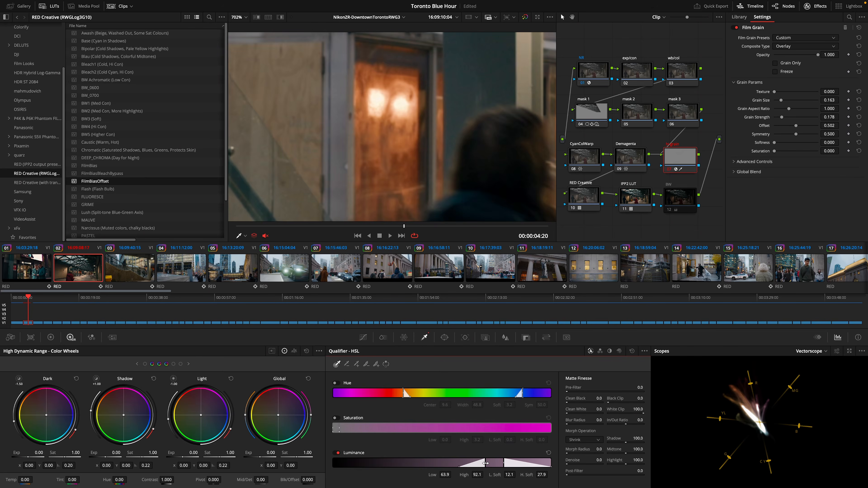
drag(485, 463, 485, 464)
key(space)
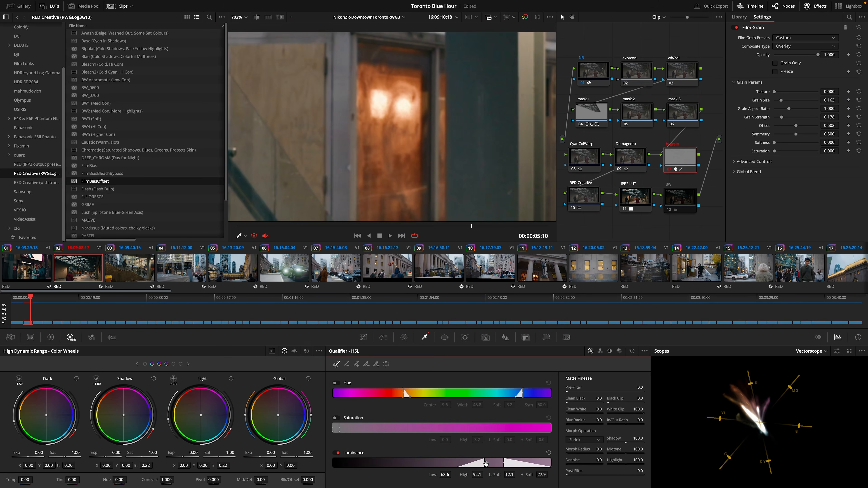
drag(470, 467, 451, 468)
key(space)
Step: Set the grain strength to 0.116 and play the zoomed-in clip to examine the grain in motion
key(space)
drag(782, 118, 780, 117)
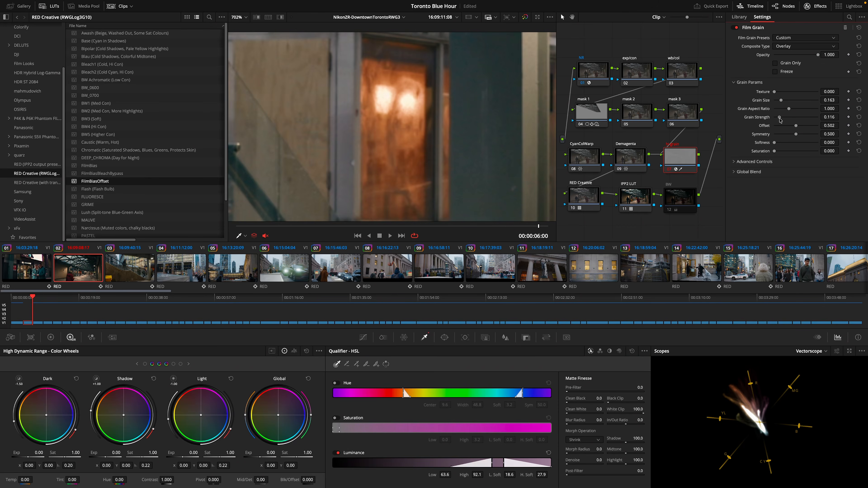
key(space)
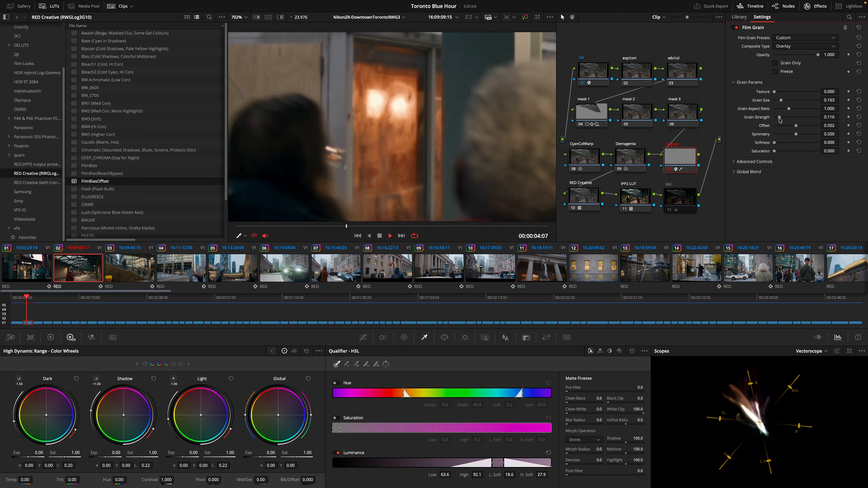
key(space)
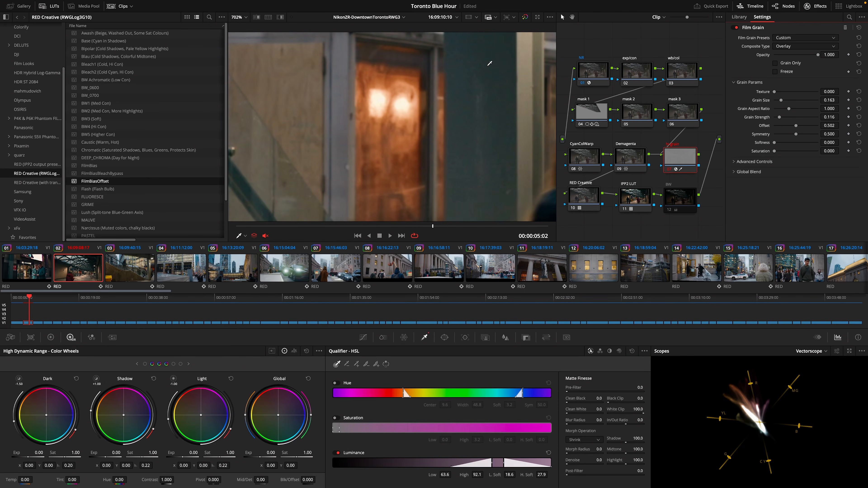
key(space)
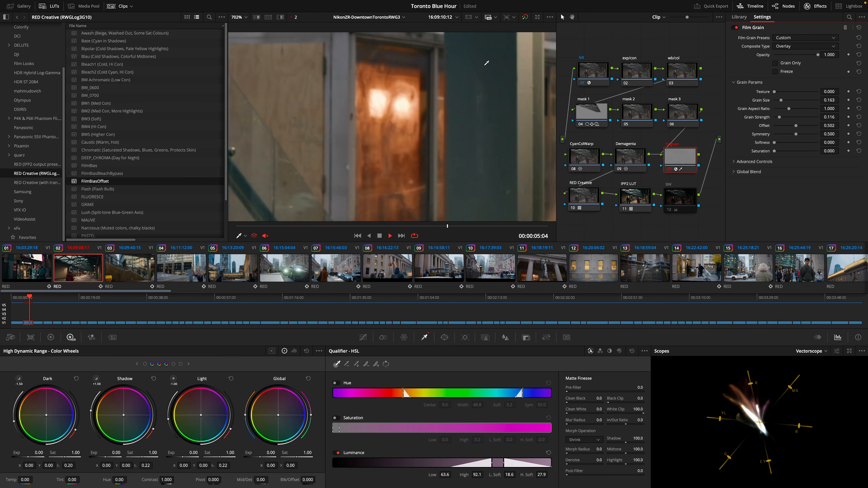
key(space)
key(j)
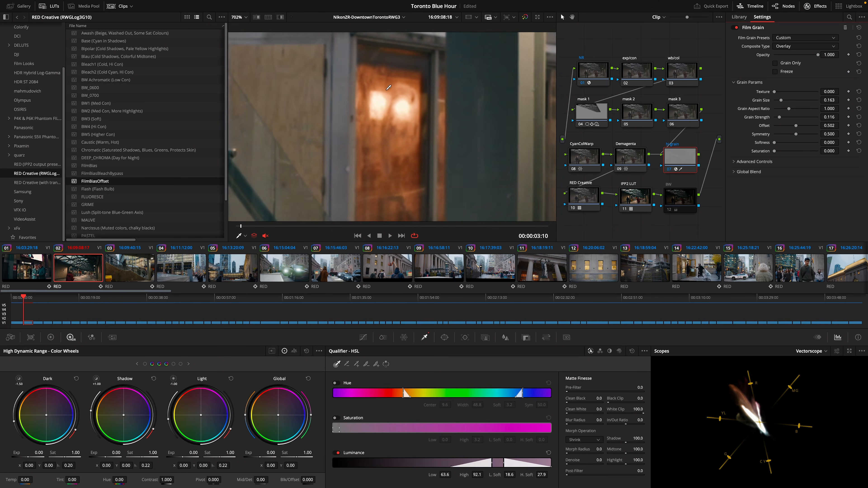
key(l)
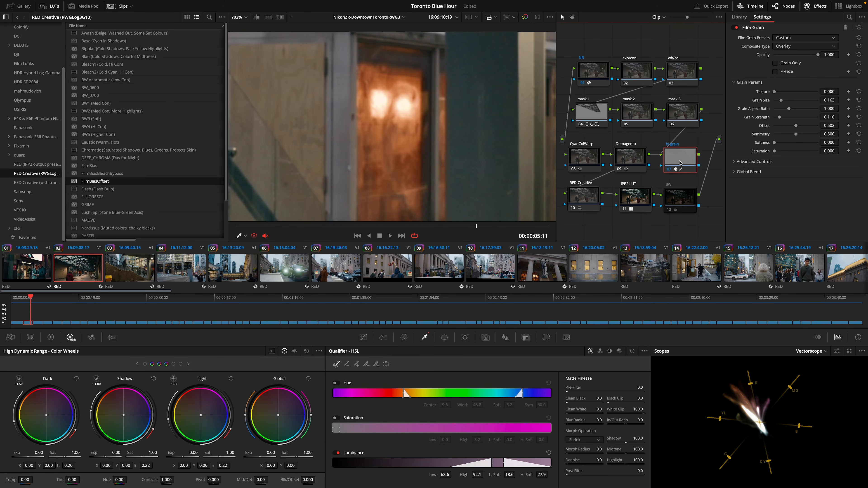
Step: Play the close-up with the grain node disabled and again with it enabled to compare the texture
key(ctrl+d)
key(space)
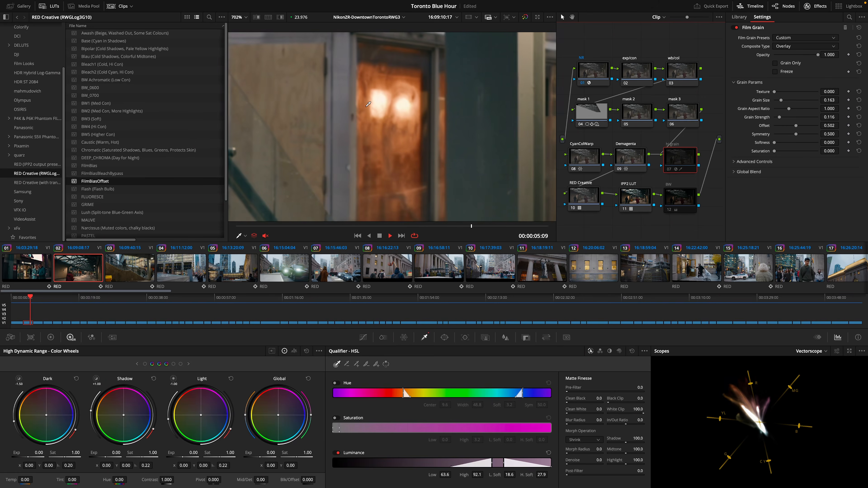
key(space)
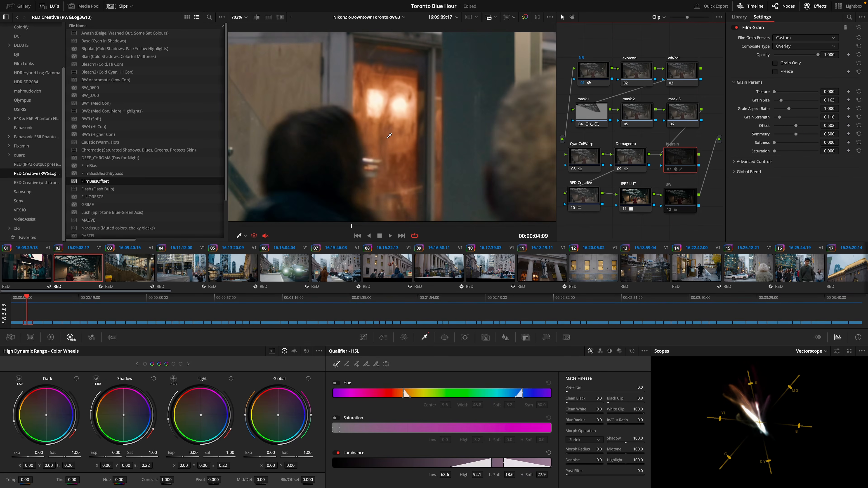
key(ctrl+d)
key(space)
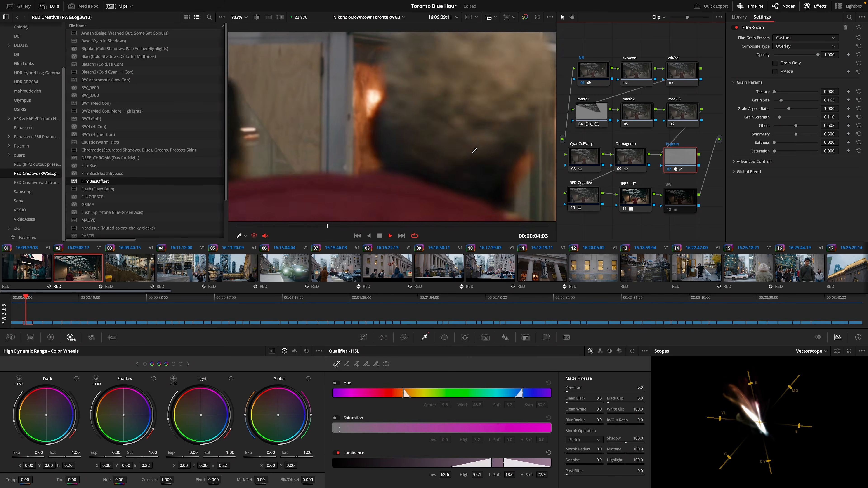
key(space)
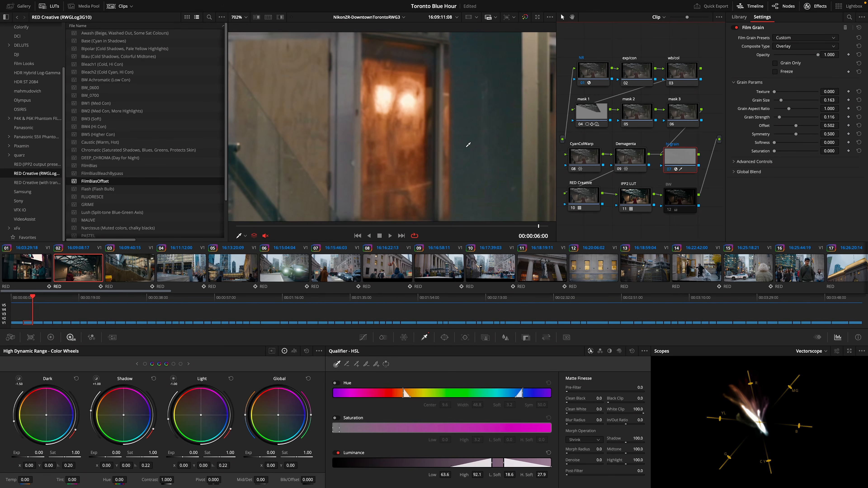
Step: Fit the whole frame in the viewer and play the clip to review the graded shot
key(shift+z)
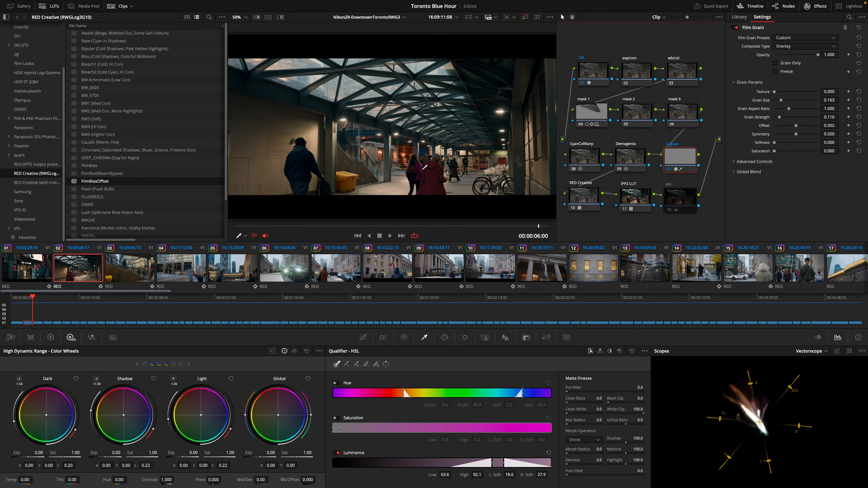
scroll(380, 148, up, 3)
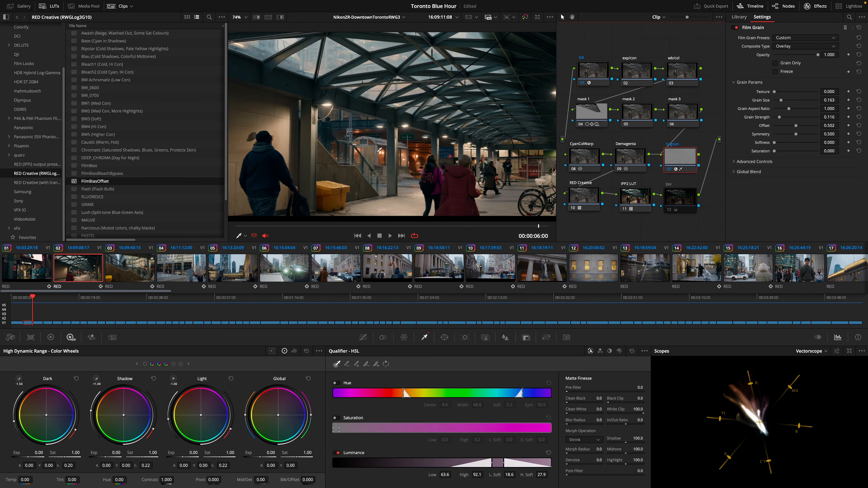
key(space)
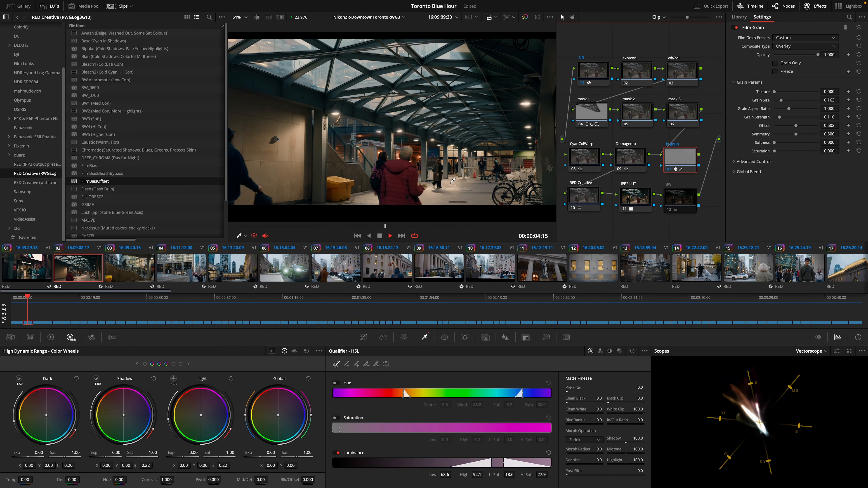
key(shift+z)
key(space)
Step: Compare the full frame with the RED Creative LUT node turned off and on
click(592, 197)
key(ctrl+d)
key(ctrl+d)
key(ctrl+d)
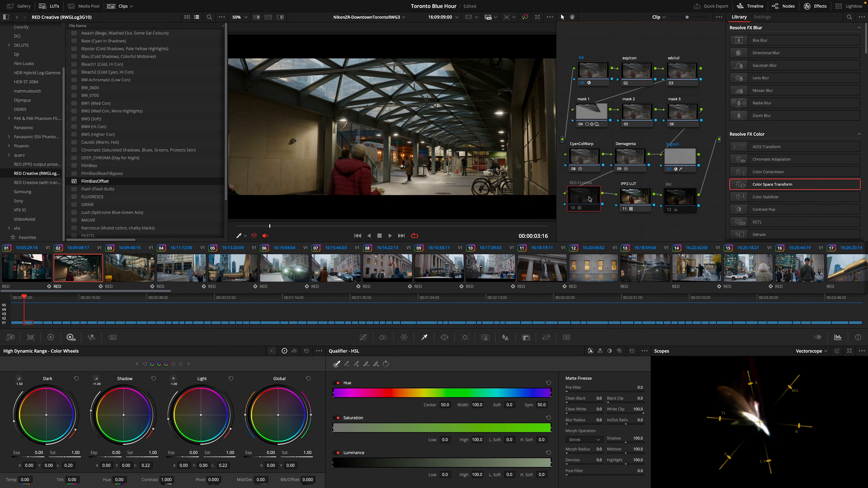
key(ctrl+d)
key(ctrl+d)
key(ctrl+d)
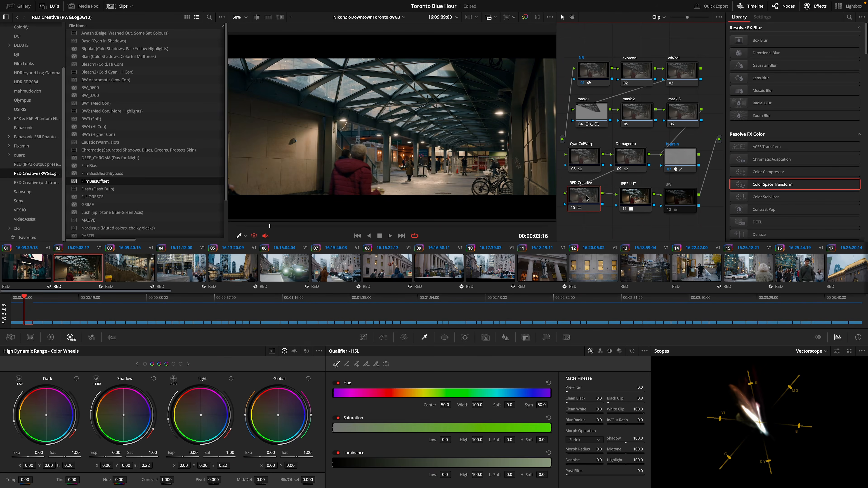
key(ctrl+d)
key(ctrl+d)
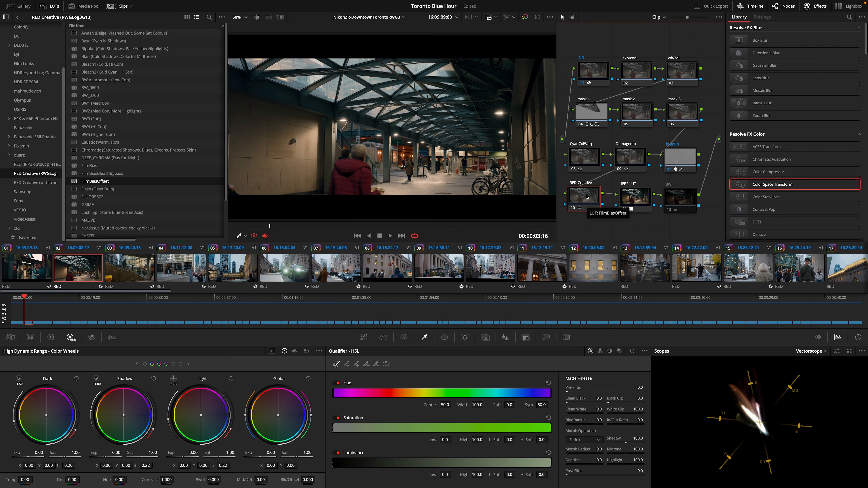
key(ctrl+d)
key(ctrl+d)
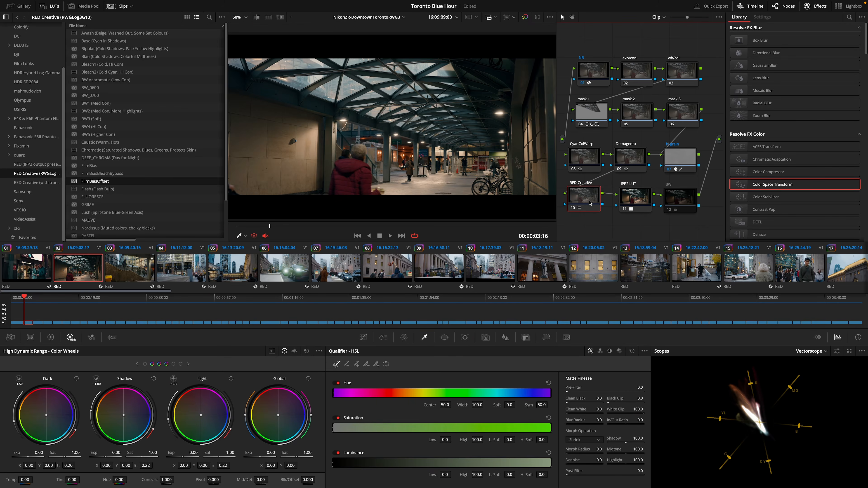
Step: Toggle the RED Creative node repeatedly to judge how the FilmBiasOffset LUT changes the ceiling, highlights and vectorscope
key(ctrl+d)
key(ctrl+d)
key(ctrl+d)
key(ctrl+d)
key(ctrl+d)
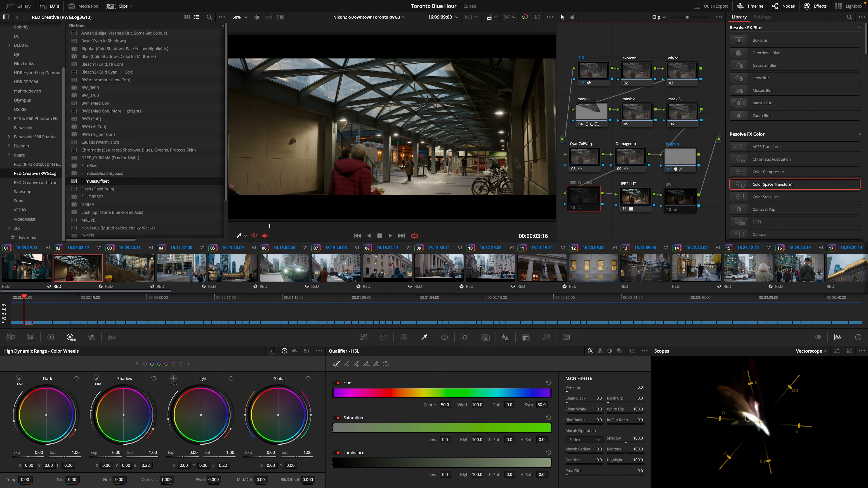
key(ctrl+d)
key(ctrl+d)
key(ctrl+d)
key(ctrl+d)
key(ctrl+d)
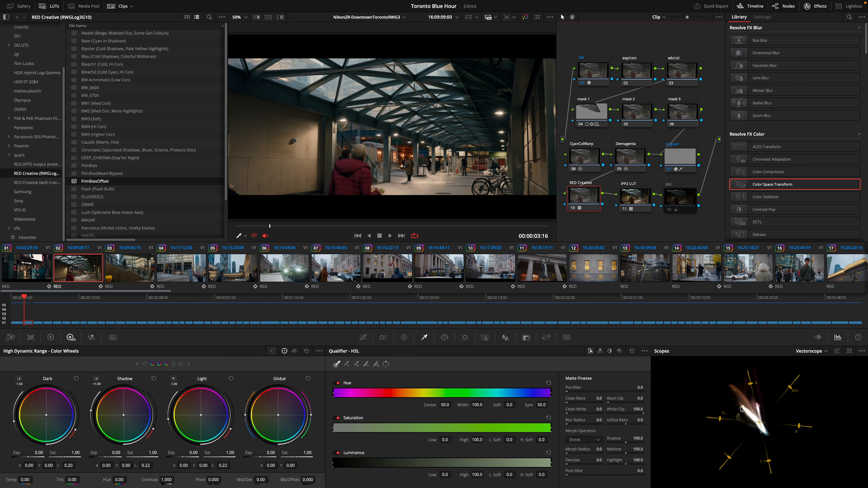
key(ctrl+d)
key(ctrl+d)
Step: Limit the RED Creative node with a luminance qualifier, High 46.6 and high softness 58.2, and compare the node off and on
mouse_move(550, 462)
mouse_down()
mouse_move(440, 463)
mouse_move(513, 467)
mouse_up()
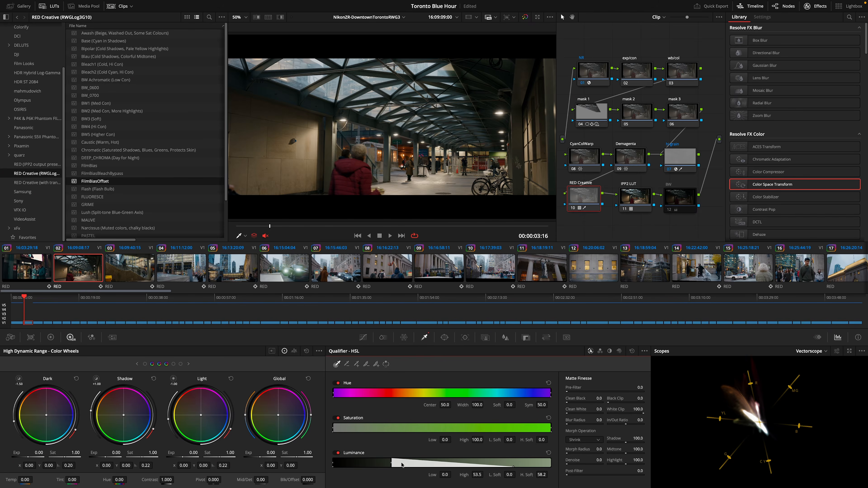
drag(392, 462, 376, 462)
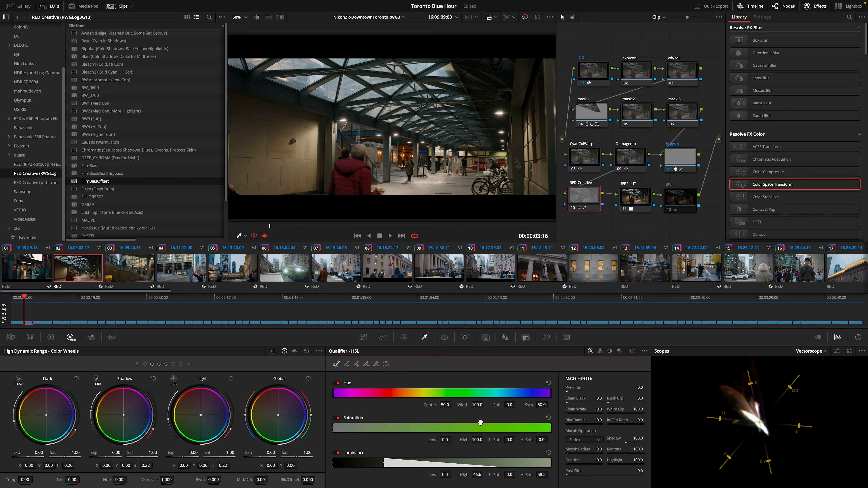
key(ctrl+d)
key(ctrl+d)
key(ctrl+d)
key(ctrl+d)
key(ctrl+d)
key(ctrl+d)
key(ctrl+d)
key(ctrl+d)
key(ctrl+d)
key(ctrl+d)
key(ctrl+d)
key(ctrl+d)
key(ctrl+d)
key(ctrl+d)
key(ctrl+d)
key(ctrl+d)
key(ctrl+d)
key(ctrl+d)
key(ctrl+d)
key(ctrl+d)
key(ctrl+d)
key(ctrl+d)
key(ctrl+d)
key(ctrl+d)
Step: Lower the RED Creative node's luminance qualifier High to 40.2 and check the result off, on and in full screen
drag(383, 462, 371, 463)
key(ctrl+d)
key(ctrl+d)
key(ctrl+d)
key(ctrl+d)
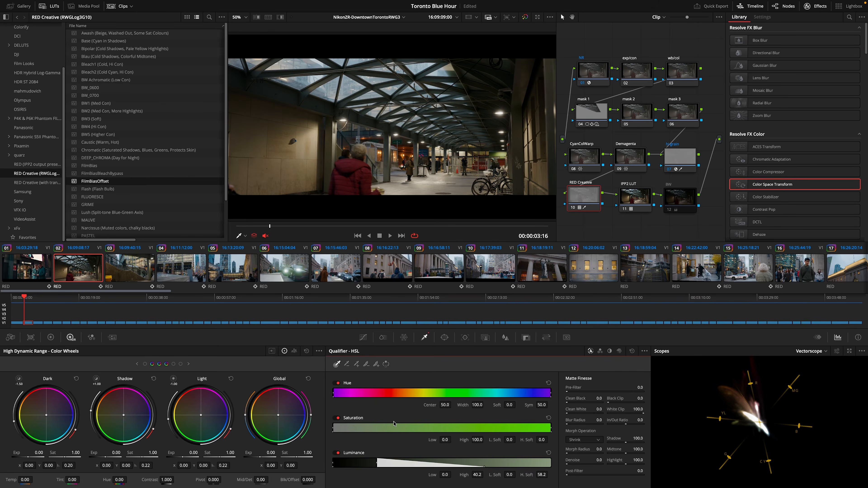
key(super+f)
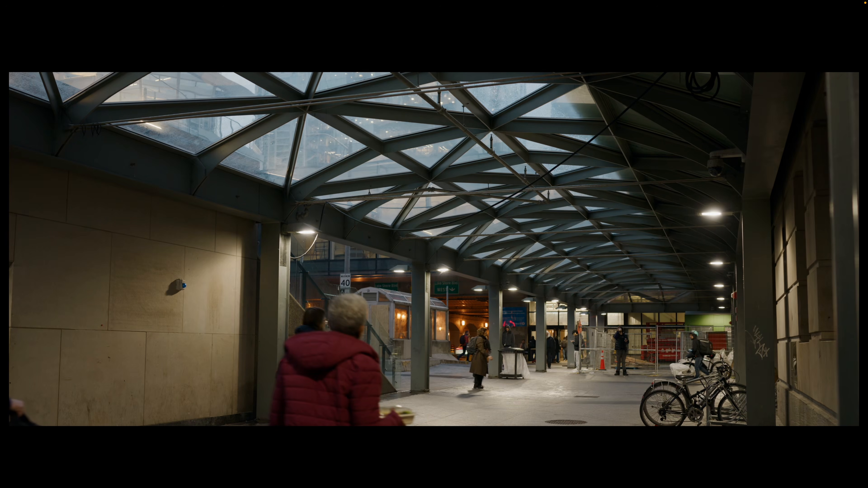
key(super+f)
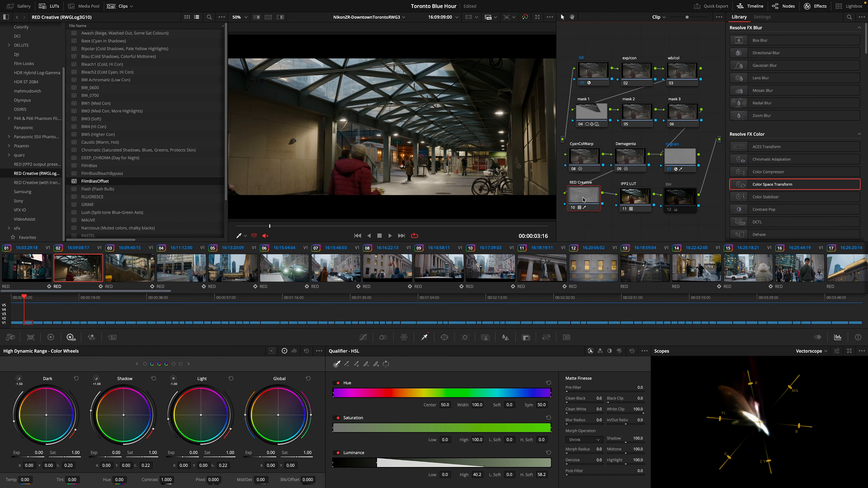
Step: Paste the qualified RED Creative node grade onto the RED Creative node of the first clip, the Union subway entrance
click(39, 278)
click(596, 197)
key(super+v)
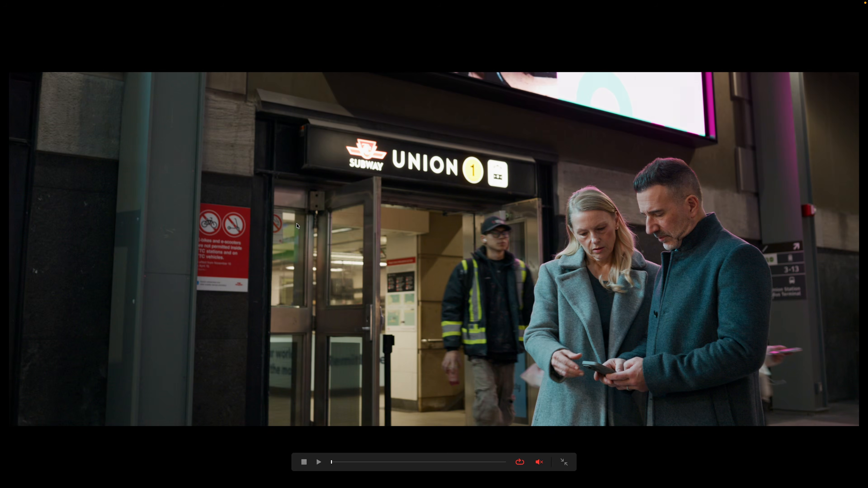
key(Escape)
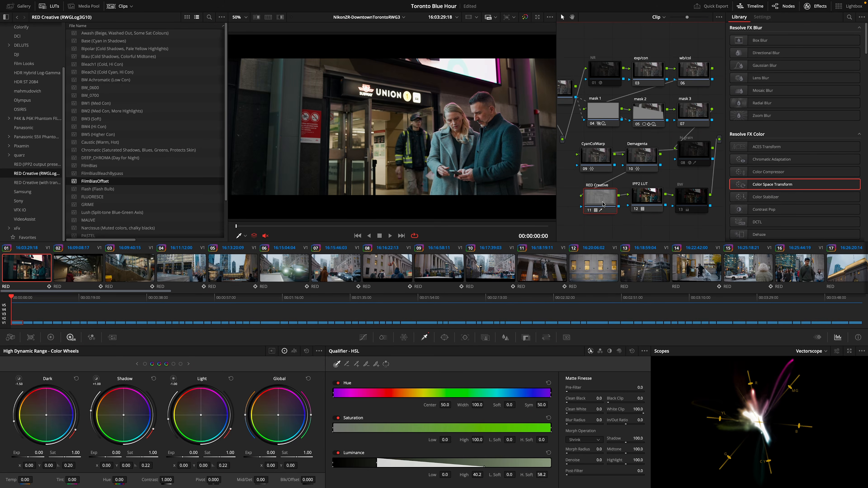
Step: Enable the subway clip's noise reduction node and build an auto noise profile for its Reduce Noise v6 effect
click(605, 72)
key(super+d)
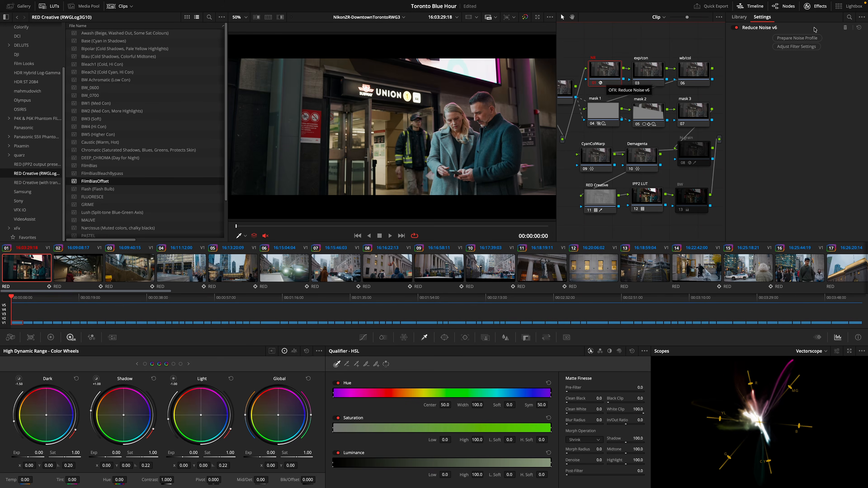
click(808, 37)
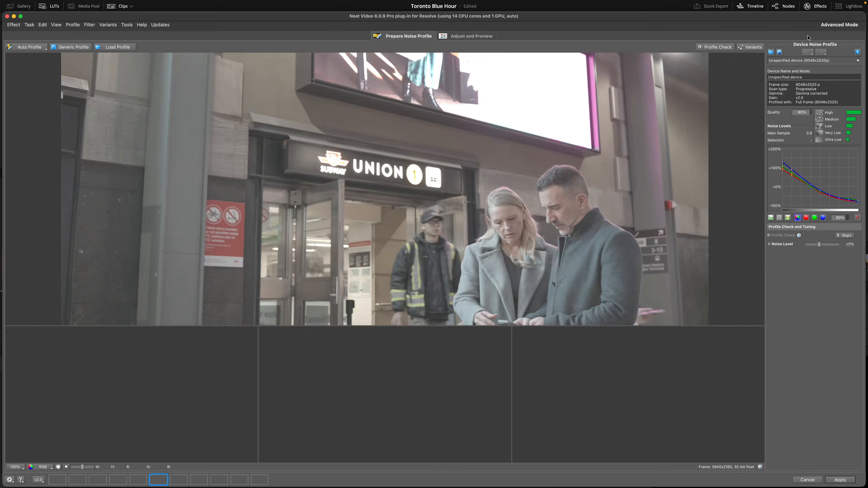
scroll(295, 159, up, 5)
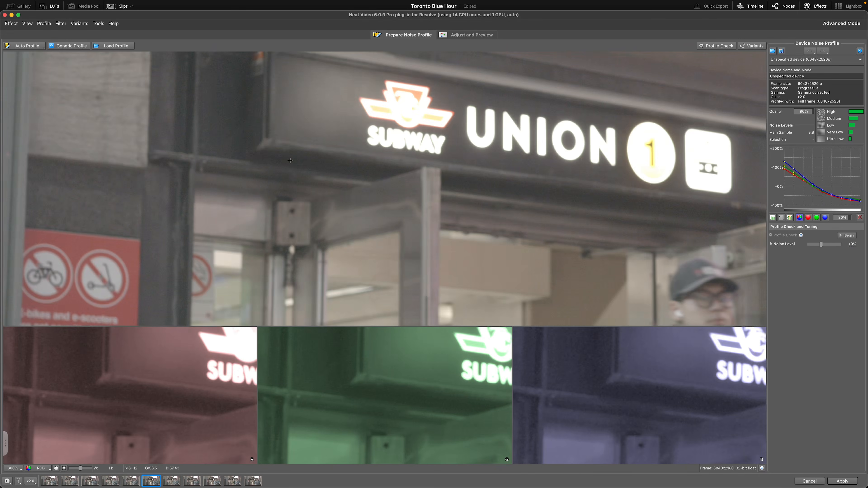
scroll(295, 159, down, 2)
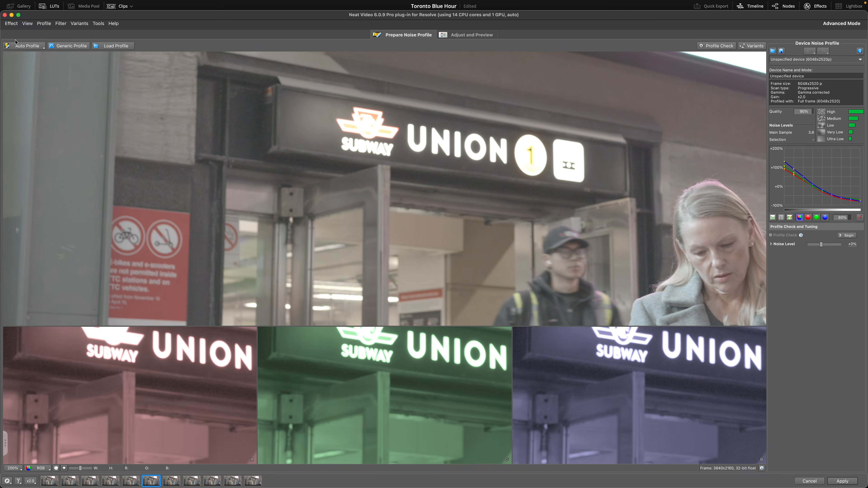
click(19, 46)
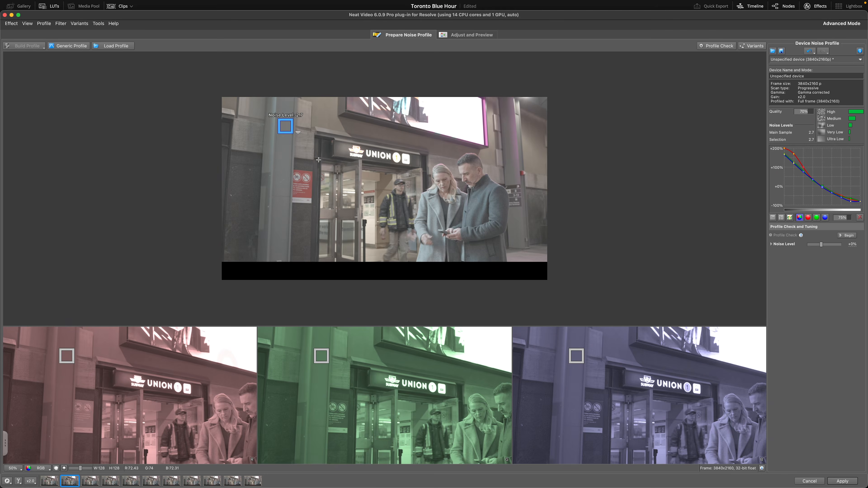
Step: Inspect the noise around the subway sign and preview the filtered image, then apply the noise reduction
scroll(318, 160, up, 2)
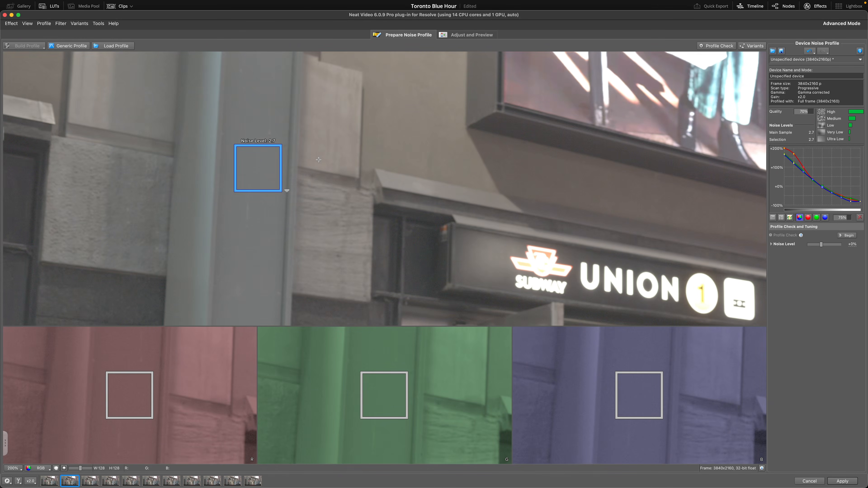
drag(408, 238, 437, 295)
mouse_move(434, 238)
mouse_down()
mouse_move(471, 228)
mouse_move(432, 228)
mouse_up()
click(447, 235)
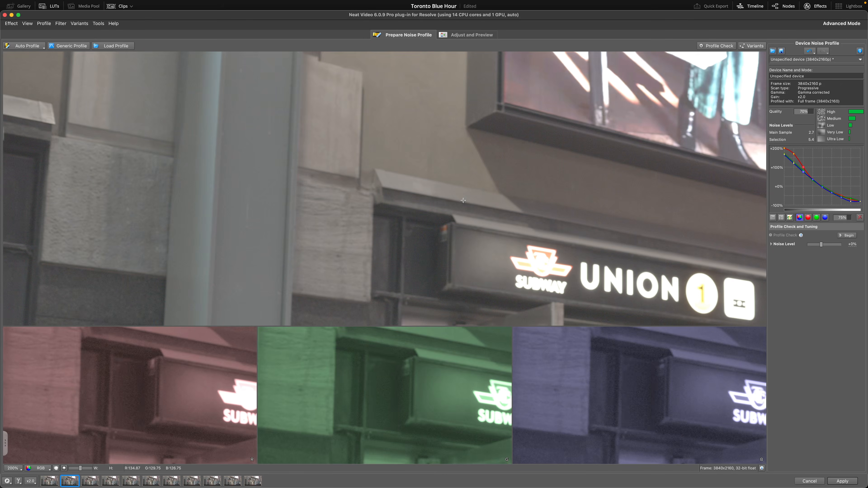
click(467, 36)
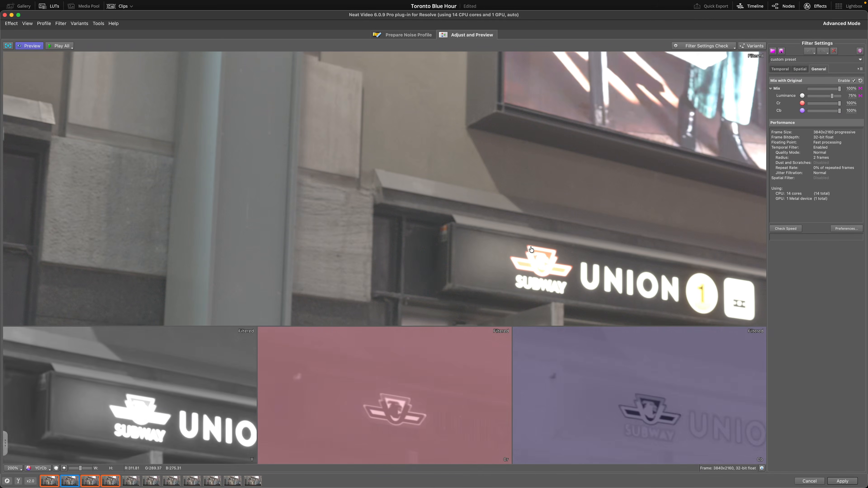
click(842, 481)
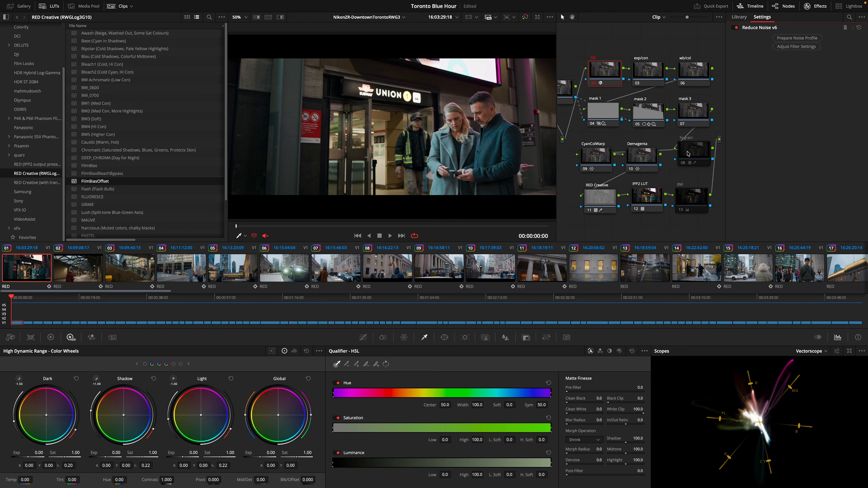
Step: Copy the station clip's film grain node, including its luminance qualifier, onto the subway clip's disabled grain node
key(Down)
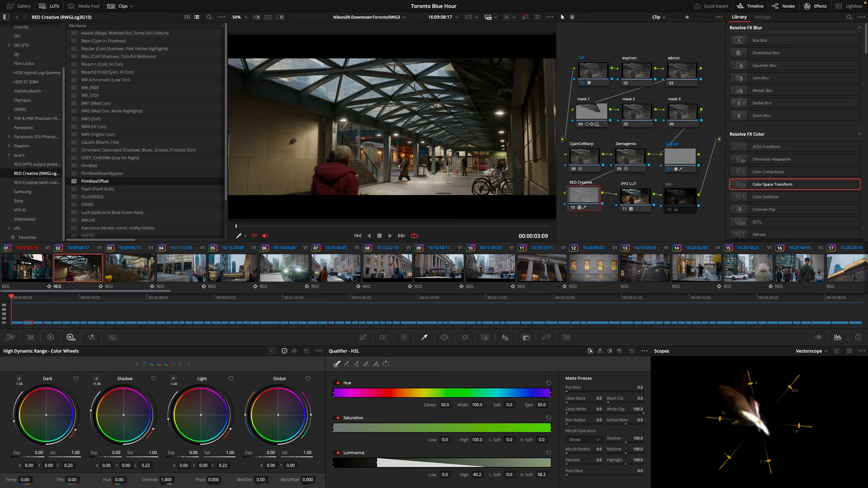
click(683, 158)
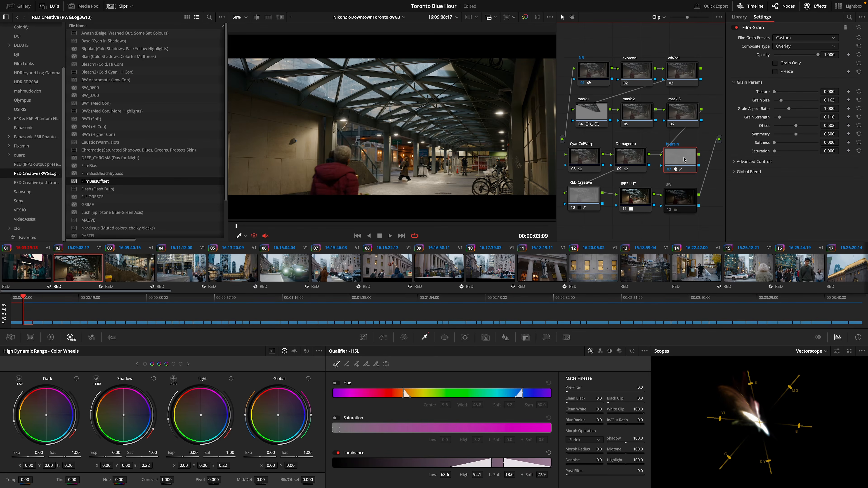
key(Up)
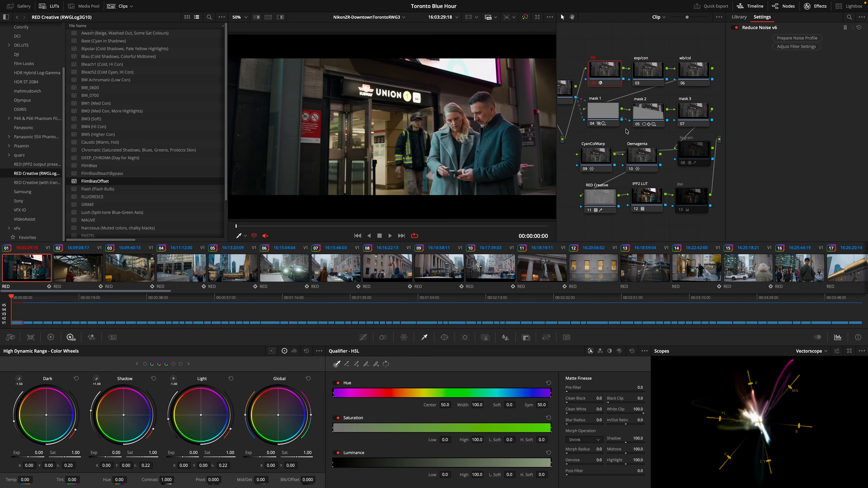
click(694, 150)
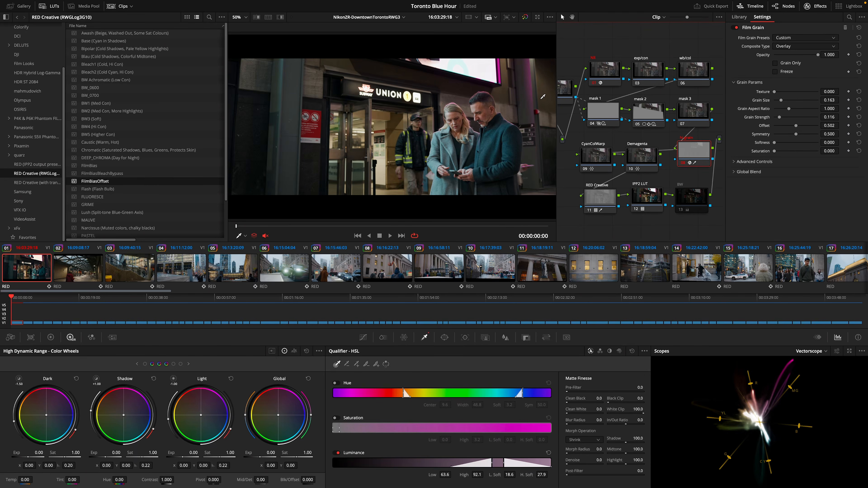
Step: Play the subway clip in full screen and scrub back to review the worker passing behind the couple
key(super+f)
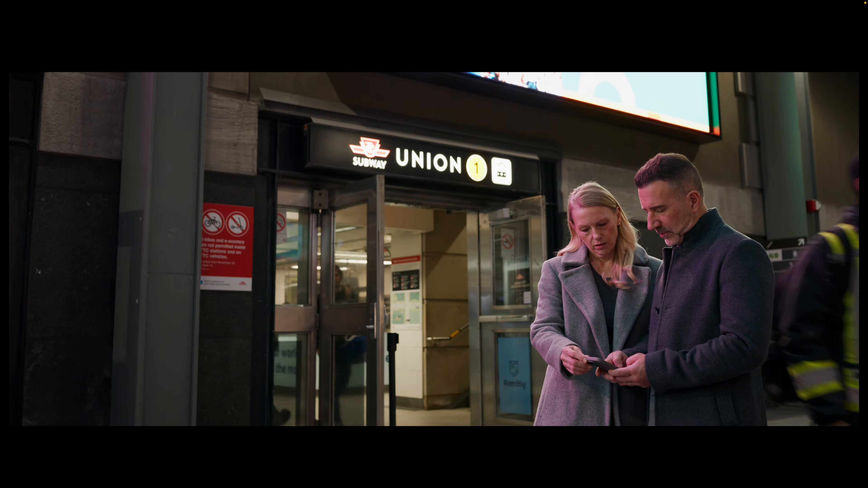
key(space)
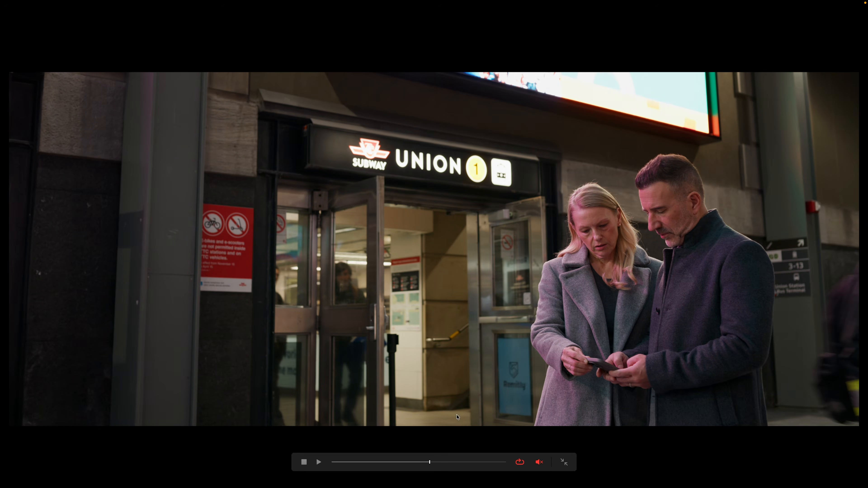
click(427, 462)
mouse_move(424, 466)
mouse_down()
mouse_move(364, 464)
mouse_move(412, 466)
mouse_up()
key(space)
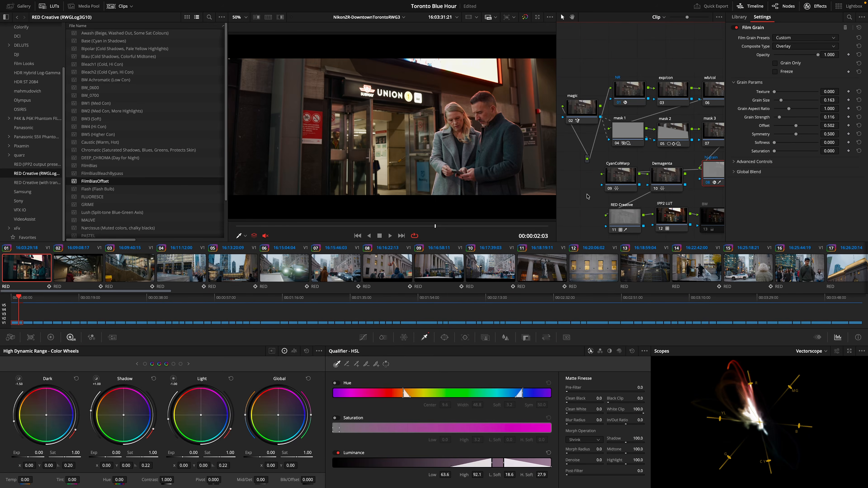
Step: Add a new corrector node to the subway clip's graph and feed it from the source input
right_click(587, 196)
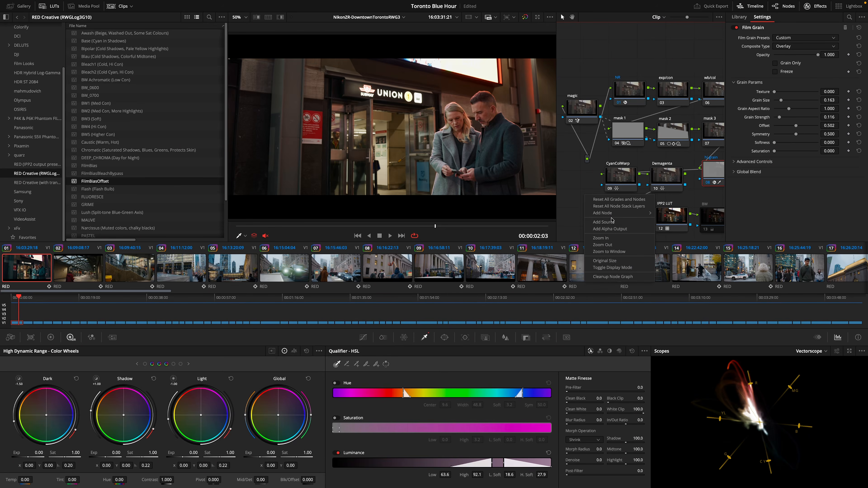
mouse_move(615, 213)
click(671, 214)
drag(587, 200, 608, 188)
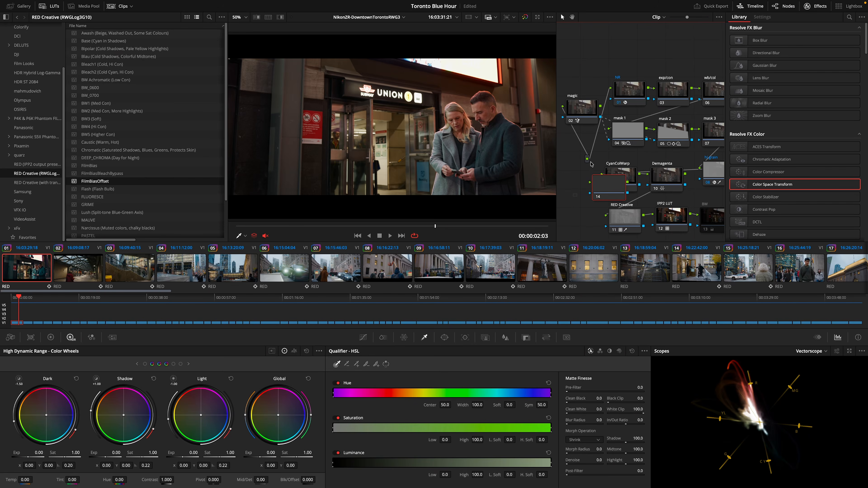
mouse_move(587, 159)
mouse_down()
mouse_move(589, 188)
mouse_move(573, 189)
mouse_up()
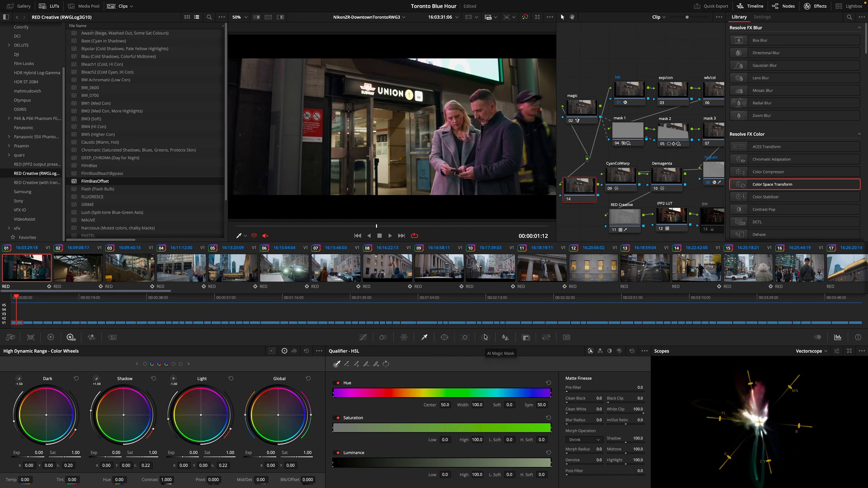
Step: Select the passing worker in the cap with three AI Magic Mask points and the mask overlay shown
click(485, 337)
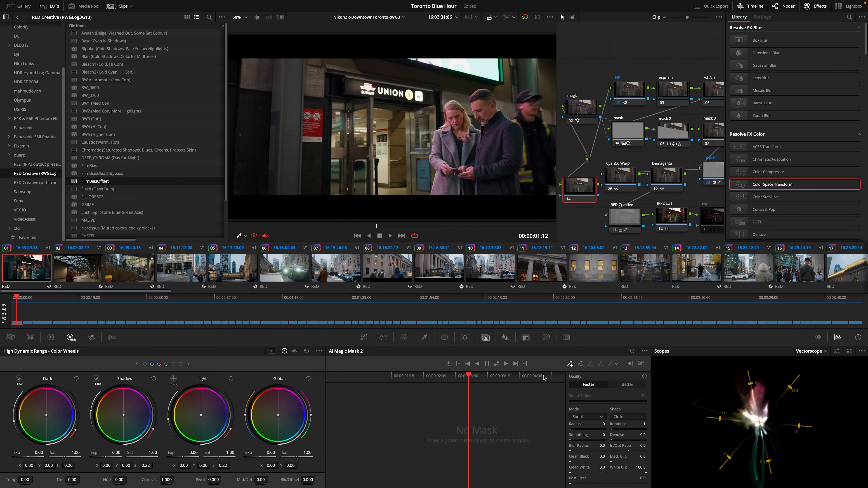
click(641, 364)
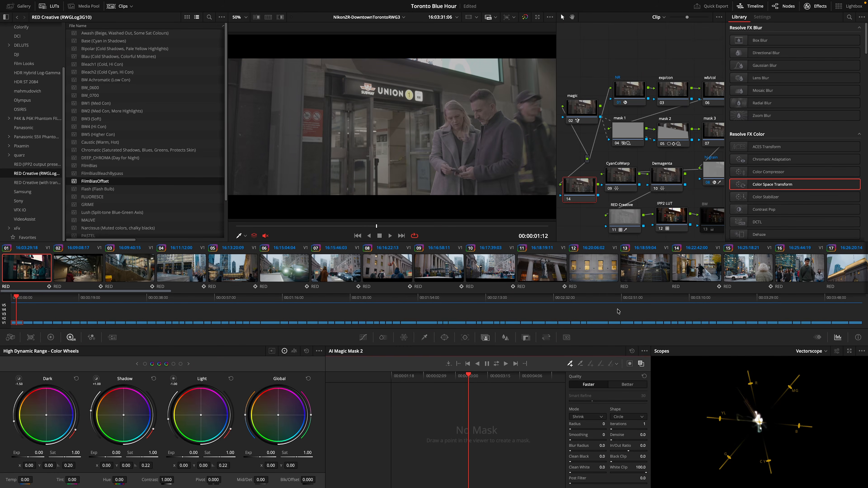
click(528, 106)
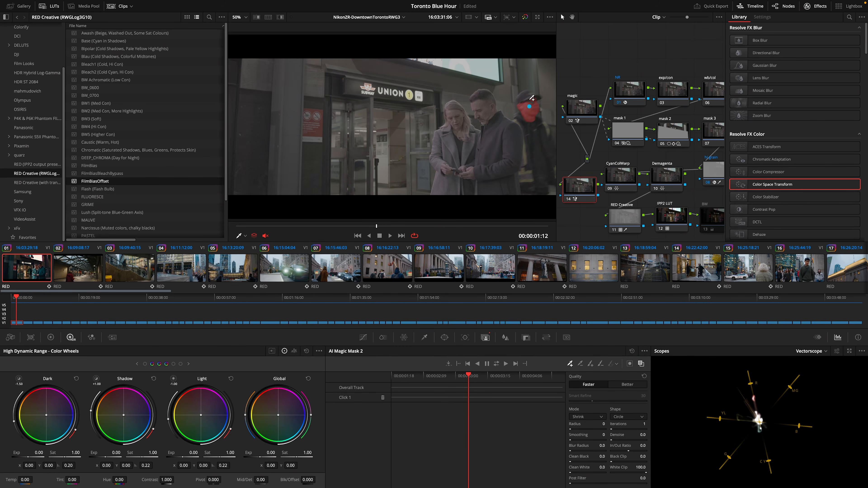
click(528, 97)
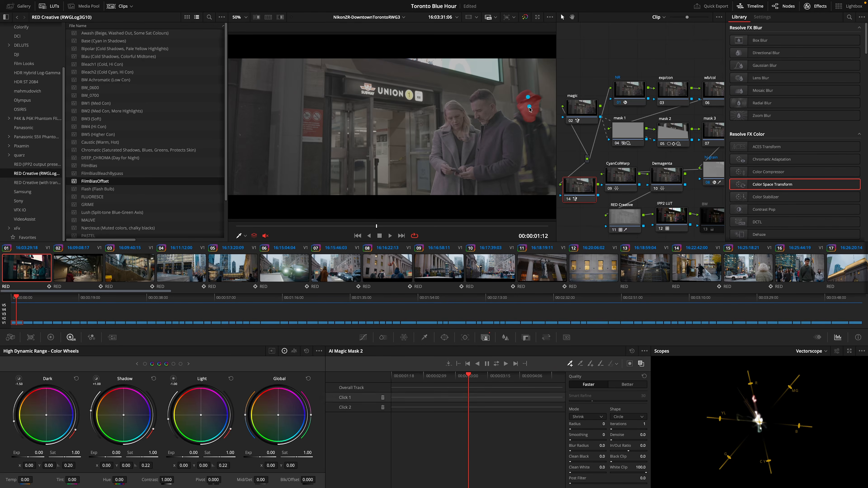
click(530, 126)
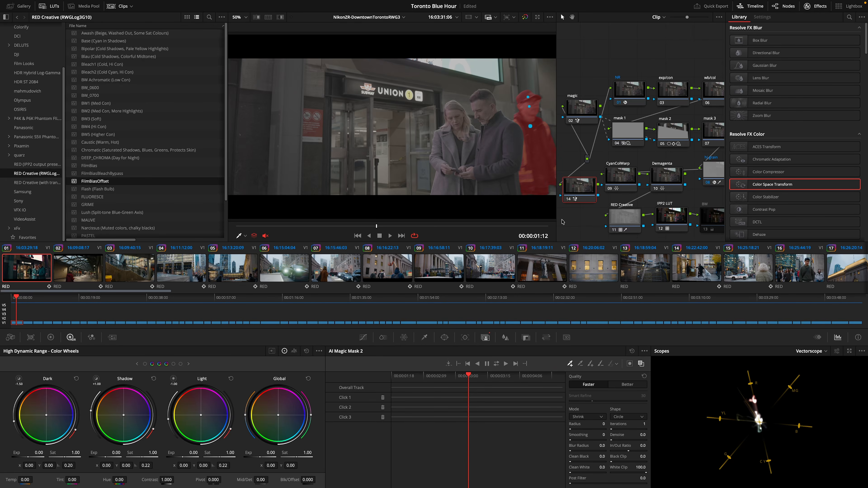
Step: Track the worker's Magic Mask at Better quality forward and in reverse through the whole clip, and hide the mask overlay
click(628, 384)
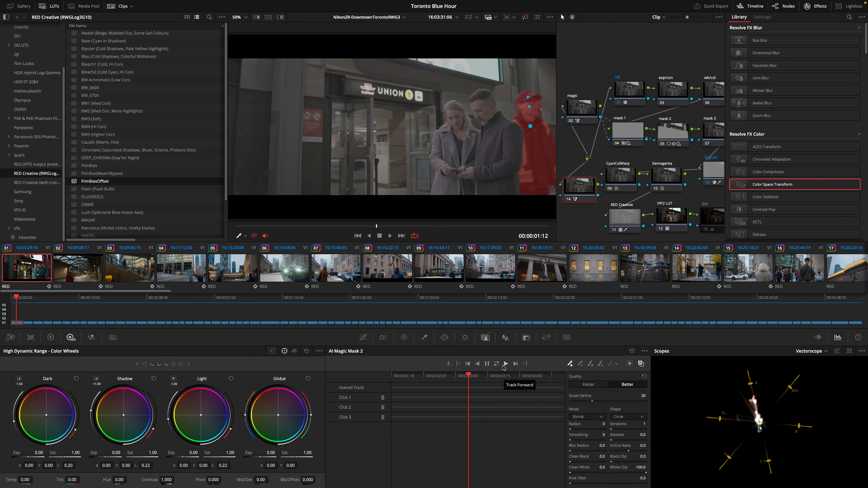
click(505, 364)
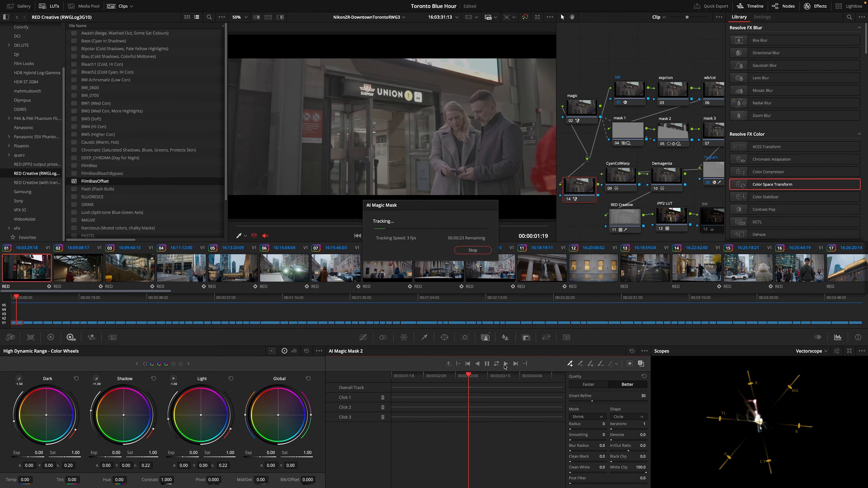
click(488, 363)
click(472, 376)
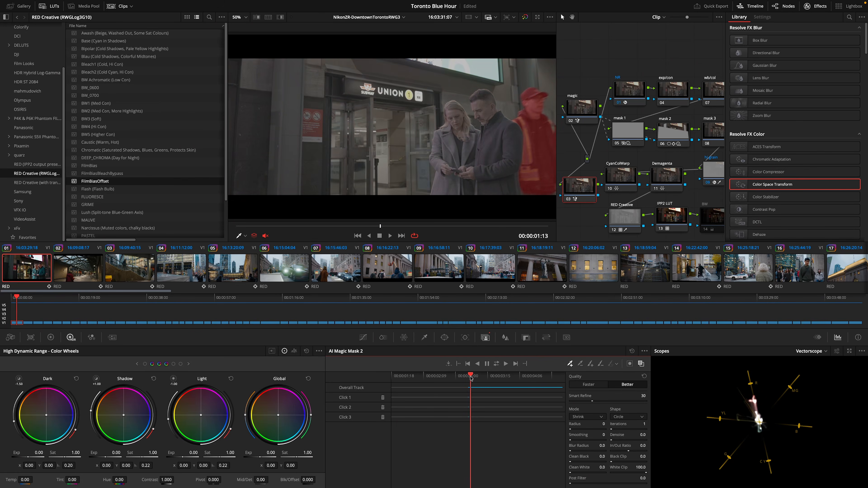
click(477, 364)
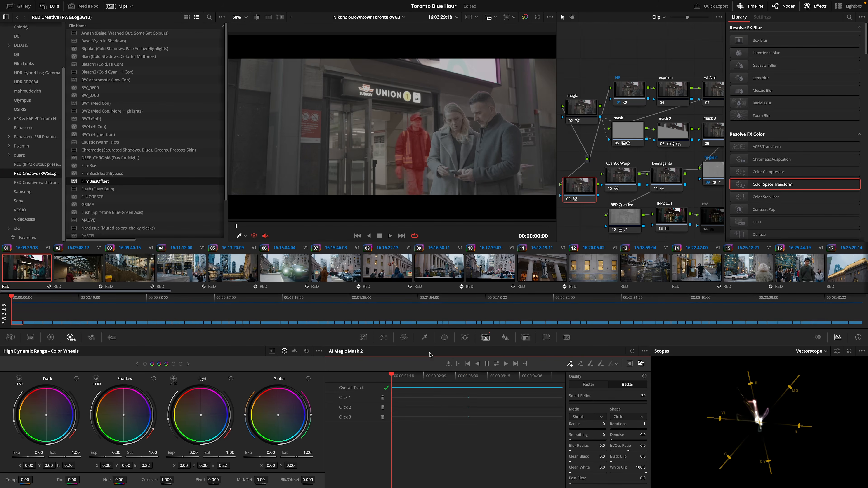
click(641, 363)
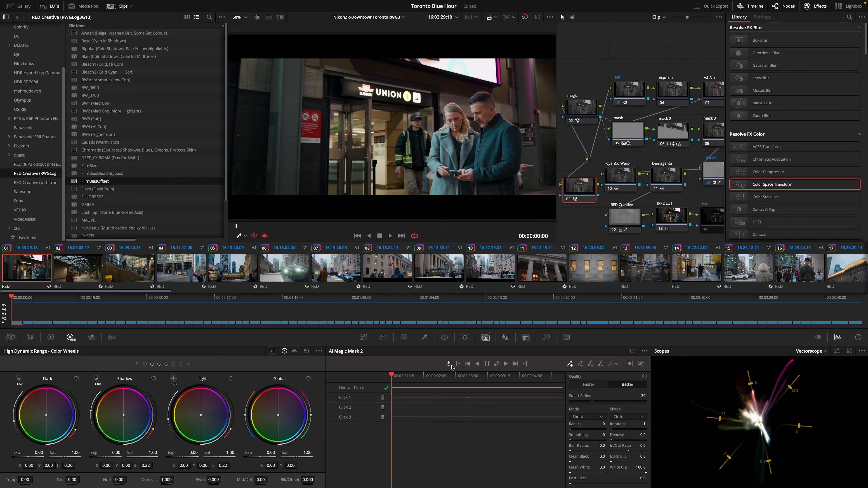
Step: Rearrange the magic and mask 2 nodes in the graph and label the worker's Magic Mask node "magic 2"
drag(584, 191, 582, 193)
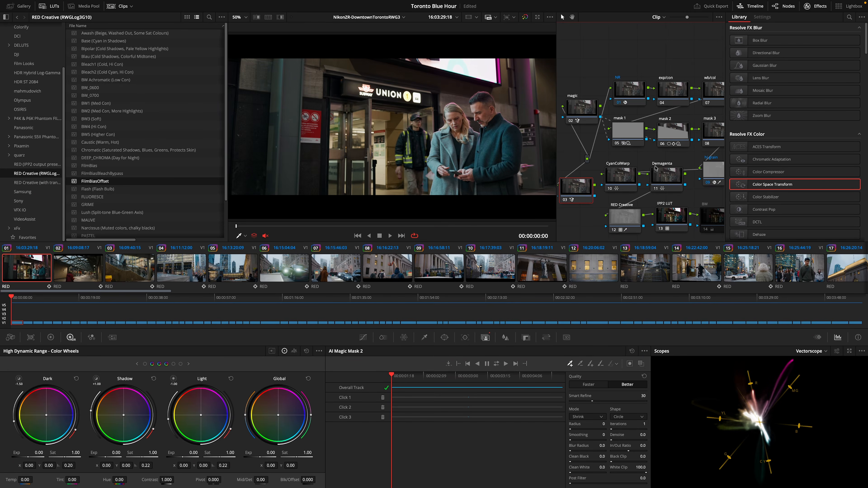
scroll(652, 156, right, 2)
click(643, 130)
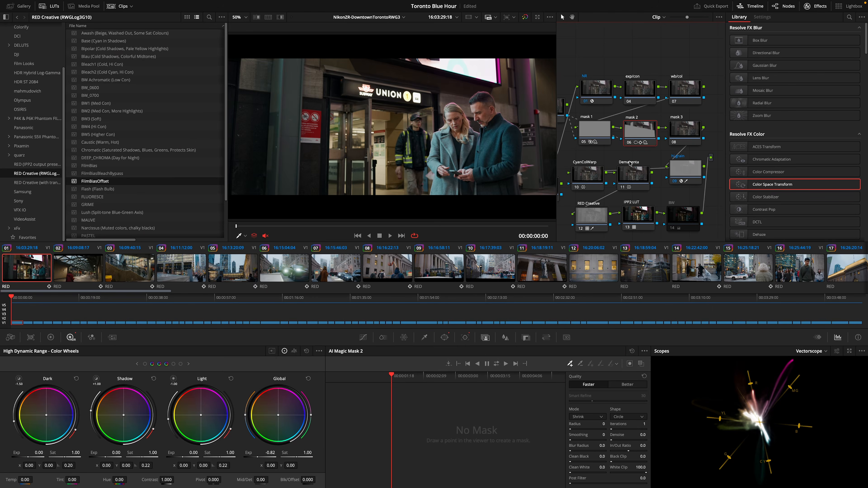
scroll(629, 163, left, 2)
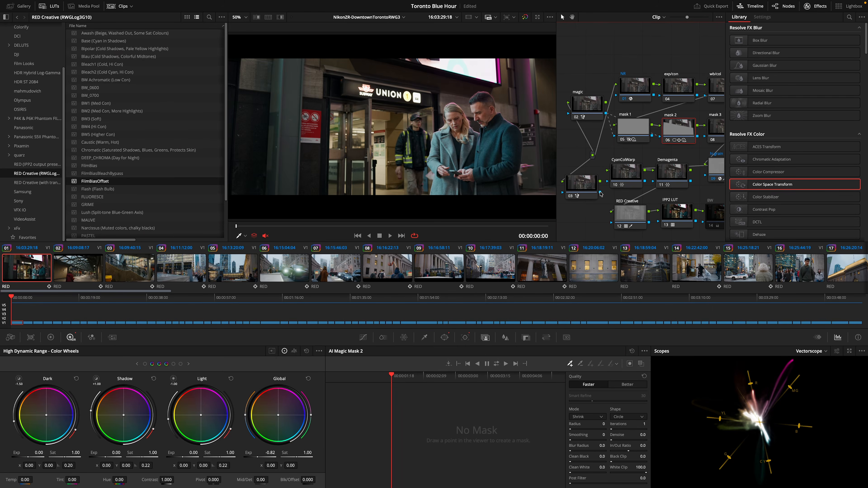
drag(677, 130, 681, 133)
drag(602, 117, 602, 120)
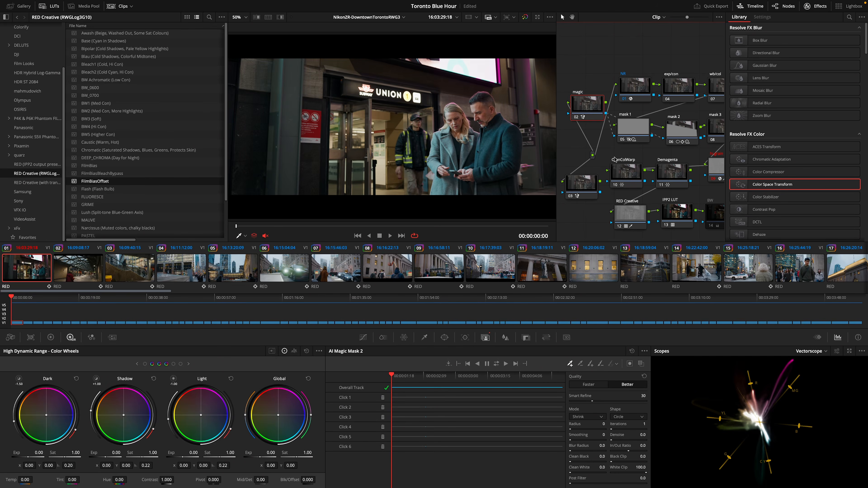
click(584, 190)
text(2)
key(Return)
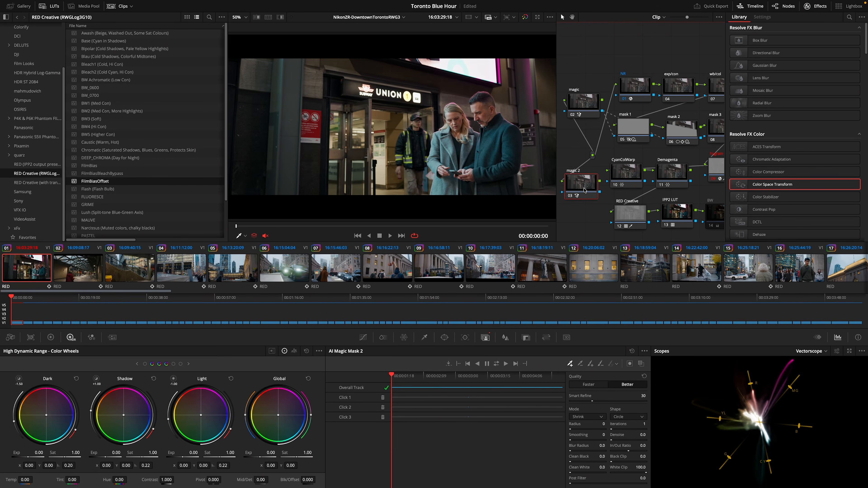
Step: Add a Key Mixer node combining the magic and magic 2 keys, and feed its key output into the mask 2 node
right_click(568, 147)
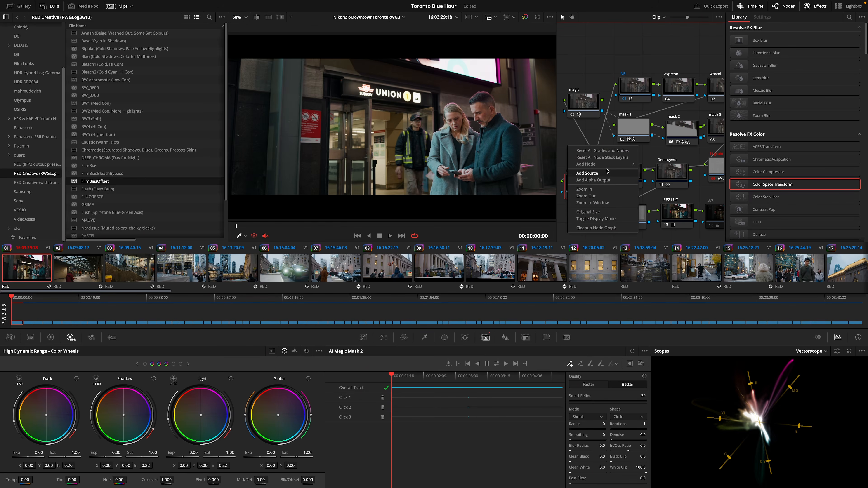
mouse_move(608, 167)
click(657, 184)
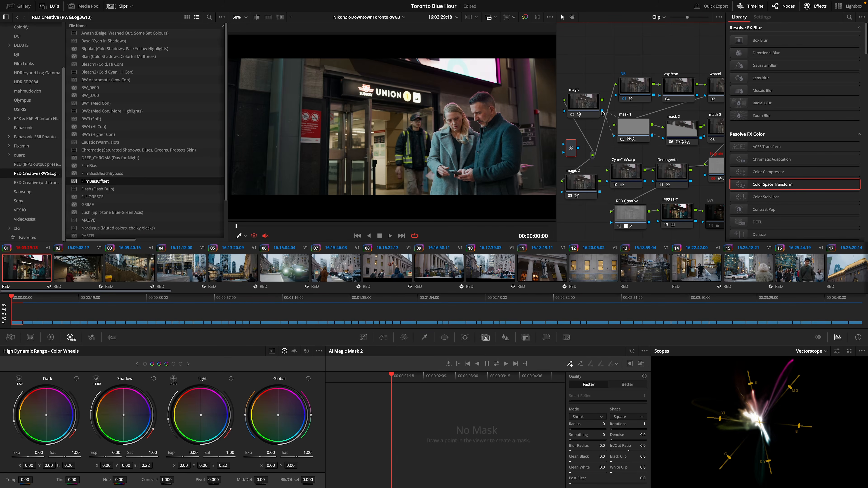
drag(602, 111, 564, 147)
drag(600, 193, 662, 138)
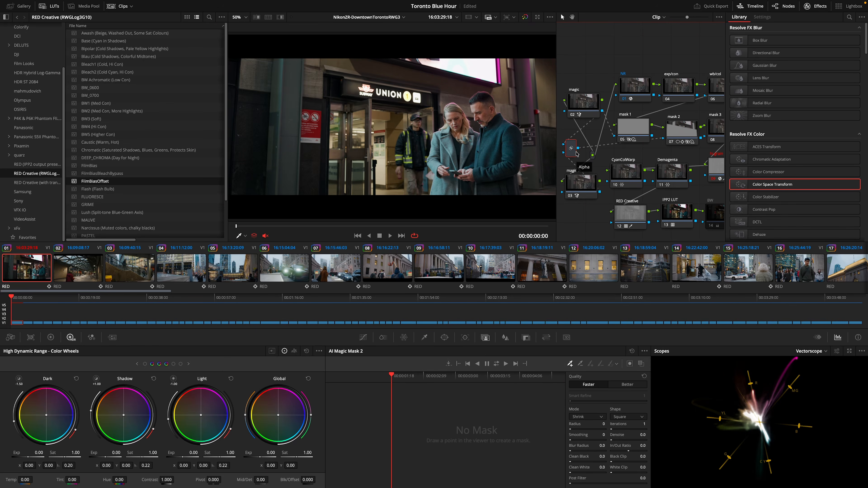
drag(574, 153, 573, 152)
Step: Switch mask 2's key input mode so the masked people are excluded from its windows, playing the clip and toggling to compare
click(684, 130)
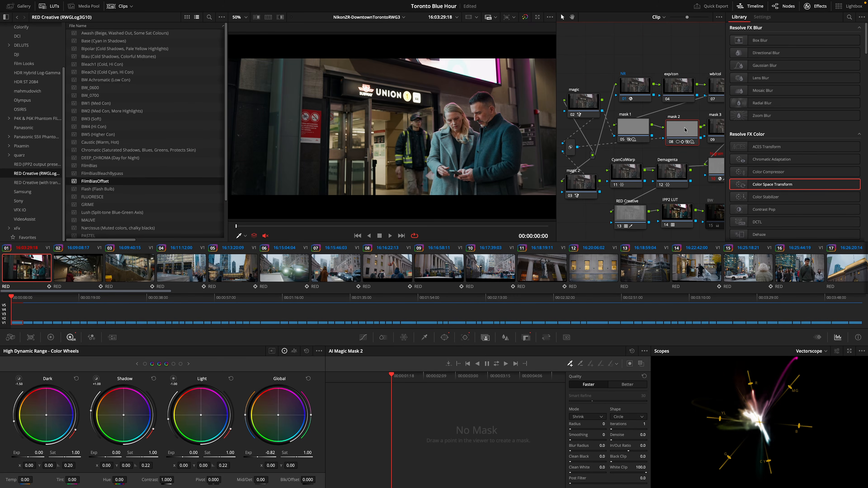
click(526, 337)
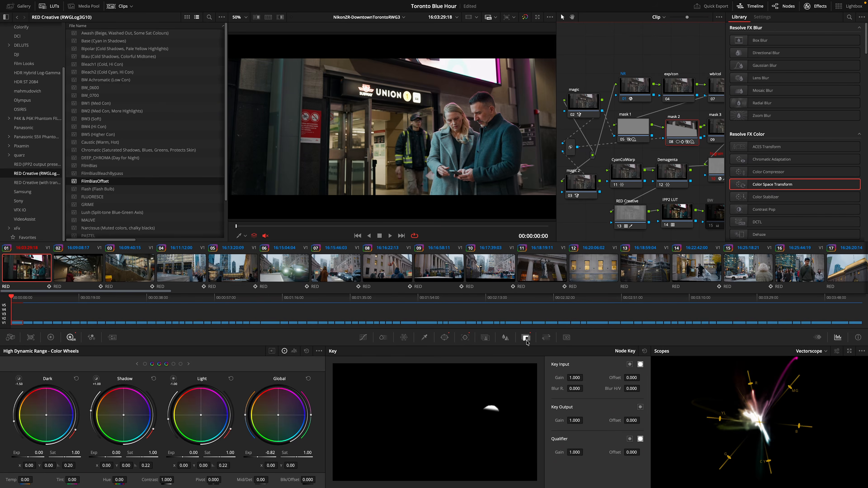
click(640, 364)
key(space)
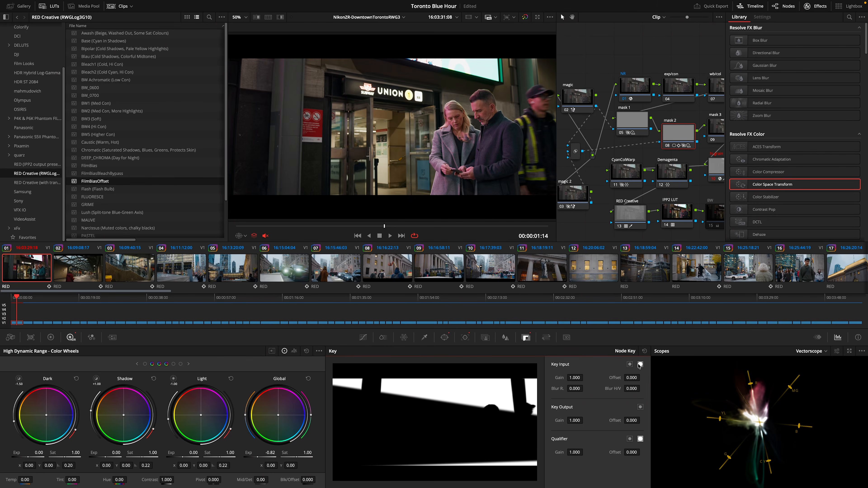
click(639, 365)
click(639, 365)
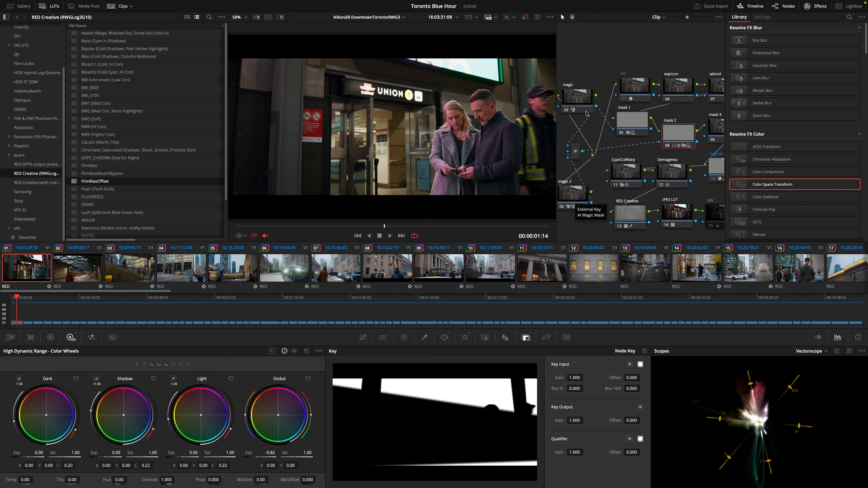
Step: Examine the key mattes of the magic and magic 2 nodes around the frames where the worker passes the couple
click(582, 102)
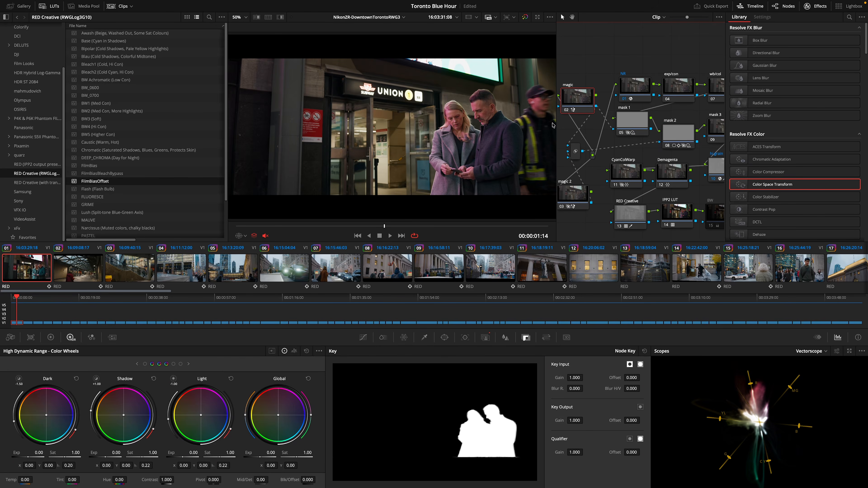
click(580, 197)
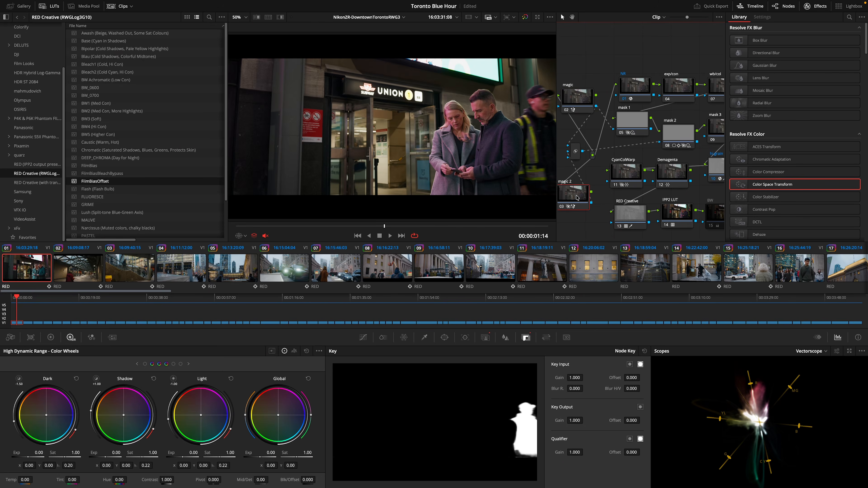
mouse_move(384, 228)
mouse_down()
mouse_move(364, 227)
mouse_move(375, 227)
mouse_up()
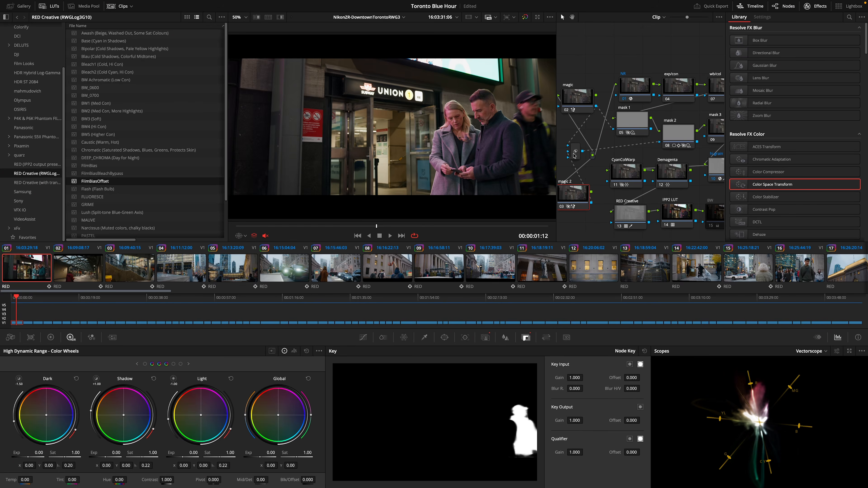
Step: Examine the windows and their modes that make up the mask 2 node's matte
click(678, 133)
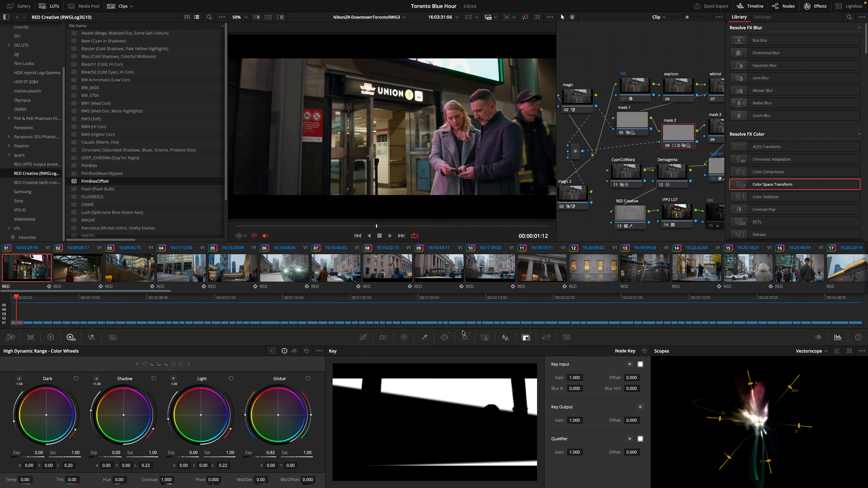
click(444, 337)
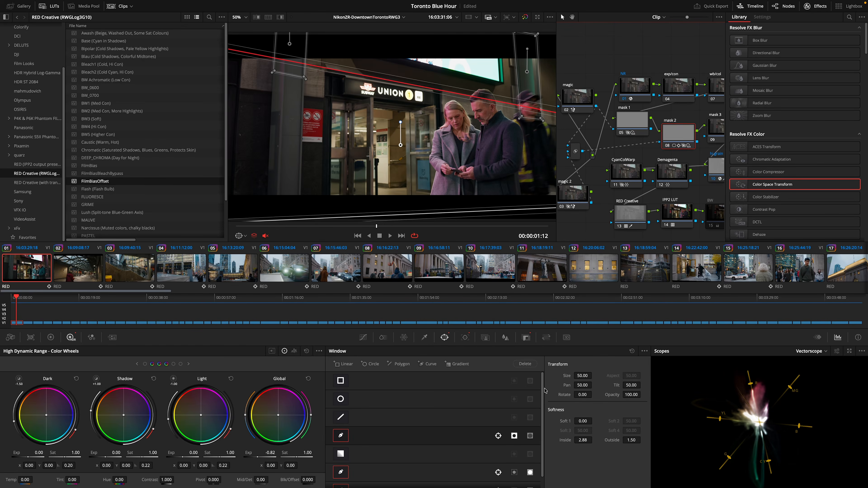
scroll(540, 421, down, 1)
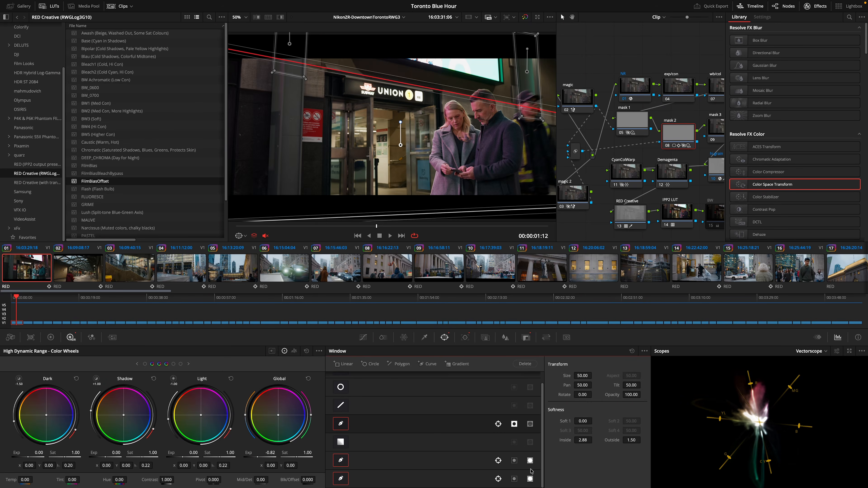
click(526, 339)
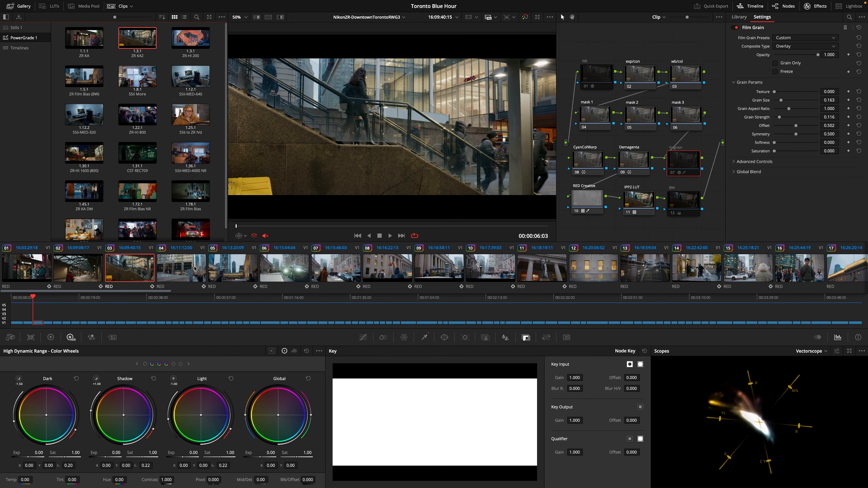
Step: Play the staircase clip and draw a five-point curve window around the stone stair wall on its mask 1 node
key(space)
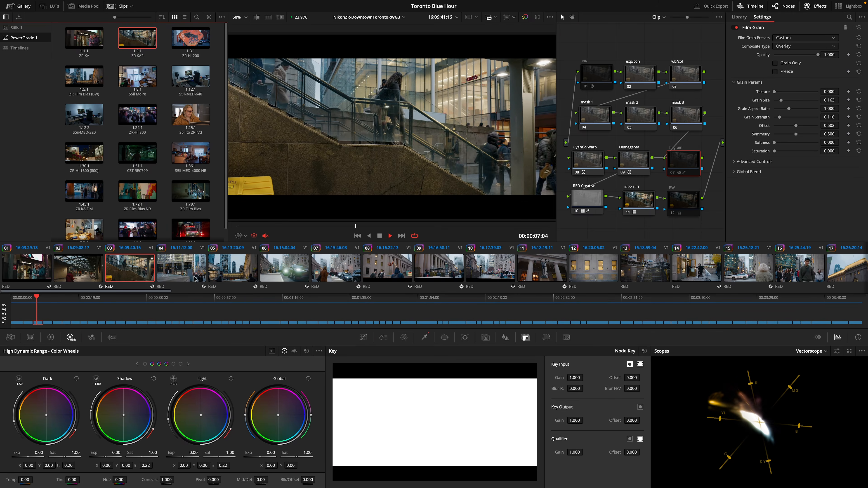
key(space)
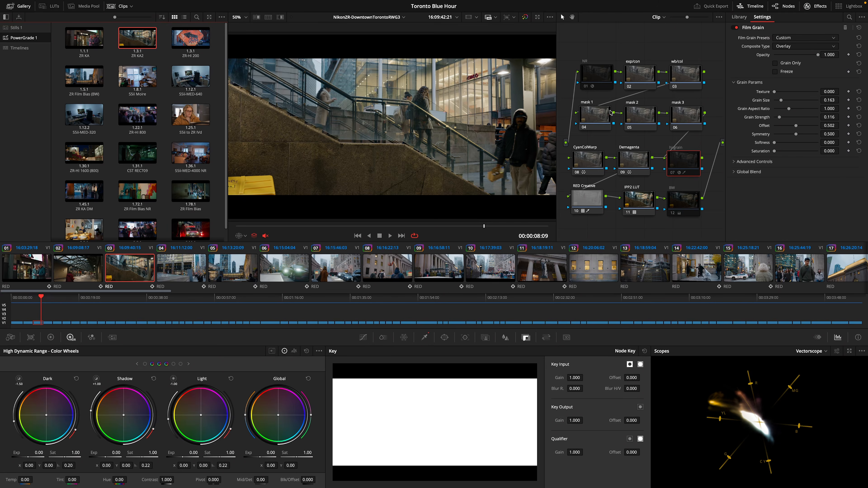
click(602, 121)
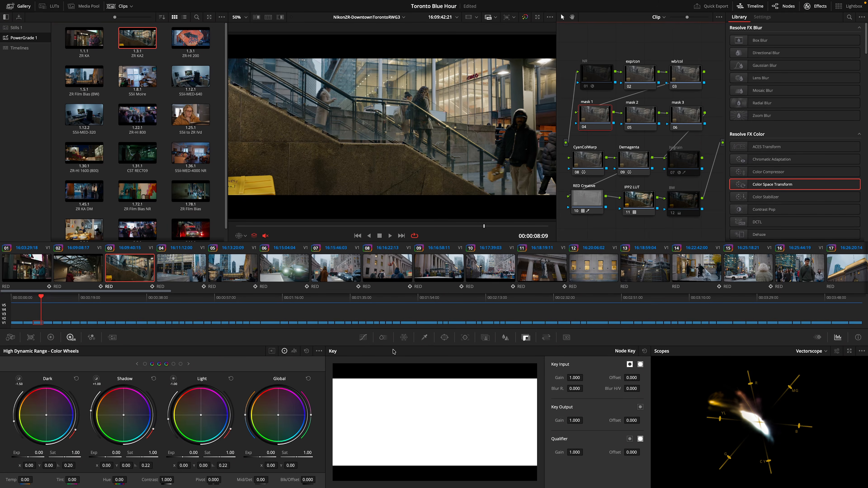
click(444, 338)
scroll(383, 140, down, 3)
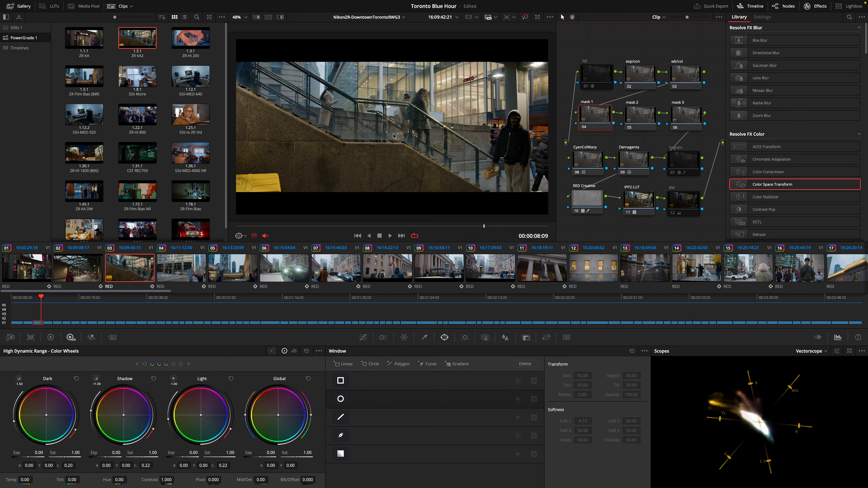
click(341, 436)
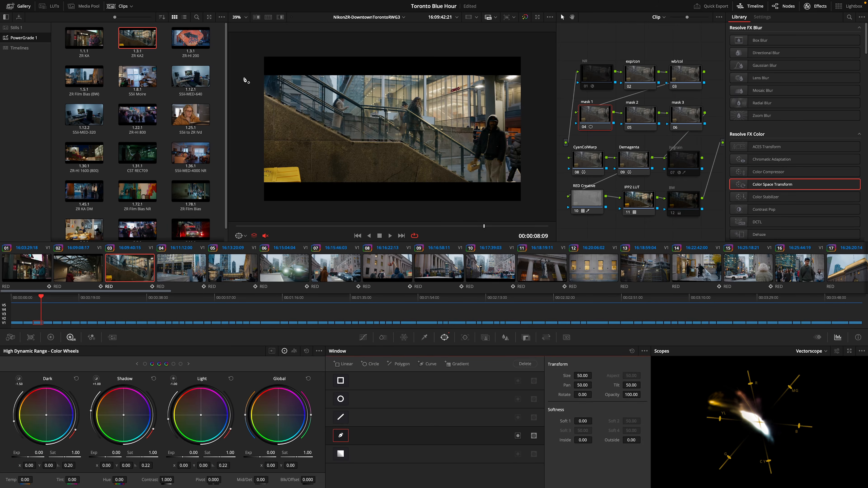
click(253, 190)
click(479, 192)
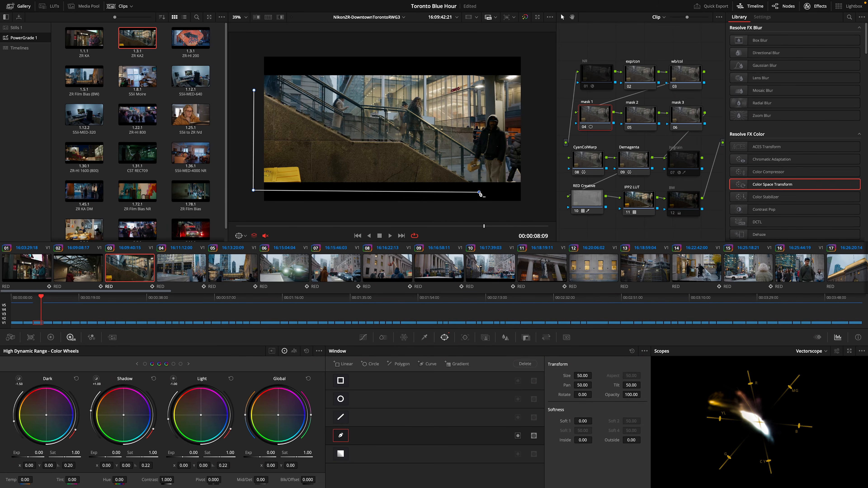
click(401, 142)
click(352, 142)
click(254, 91)
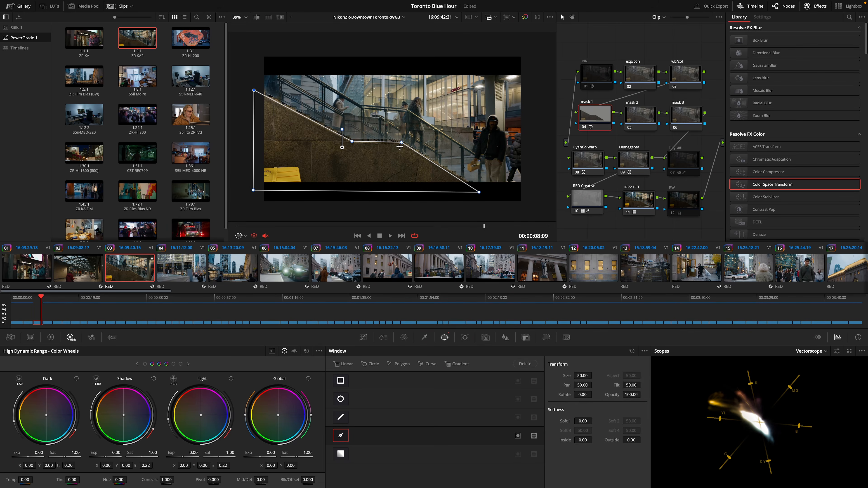
Step: Lower mask 1's Global exposure to -0.99 in the HDR wheels and hide the window outline
drag(261, 456, 253, 456)
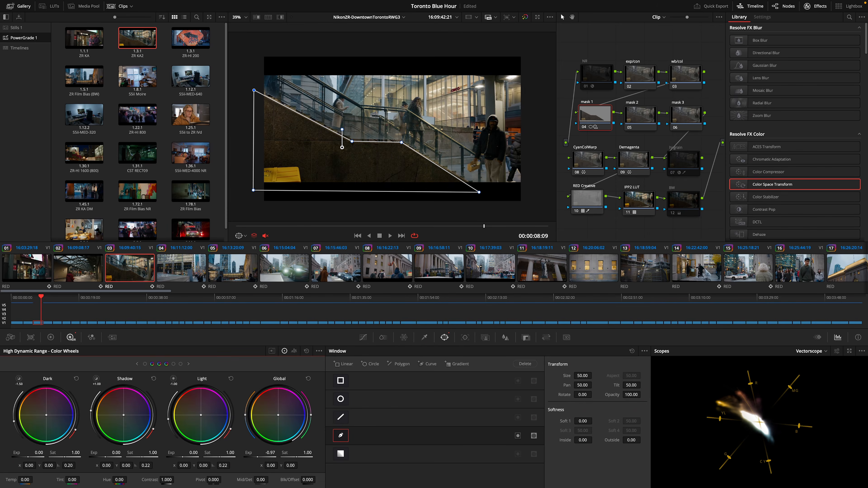
click(444, 338)
key(shift+grave)
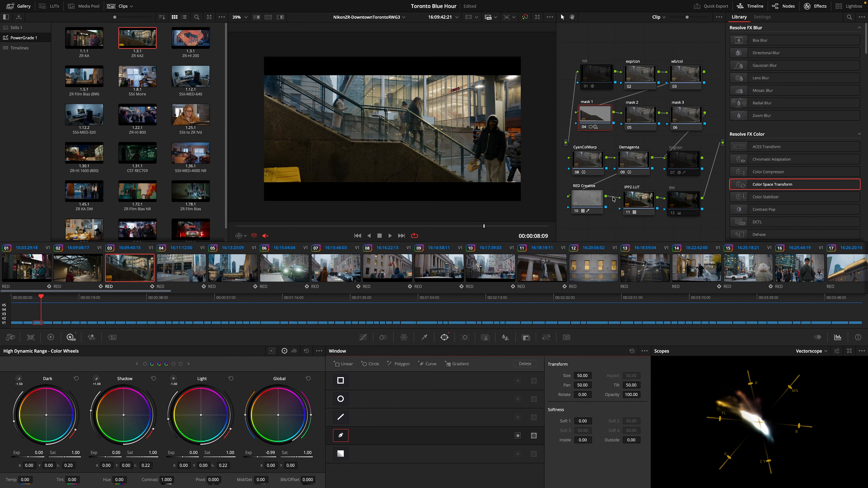
Step: Turn on the BW node and track mask 1's stair wall window forward and backward through the clip
click(687, 201)
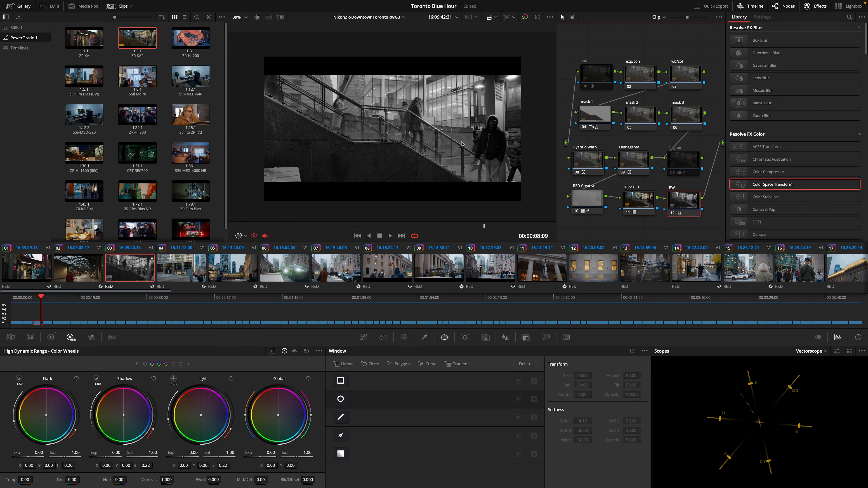
click(587, 116)
click(465, 337)
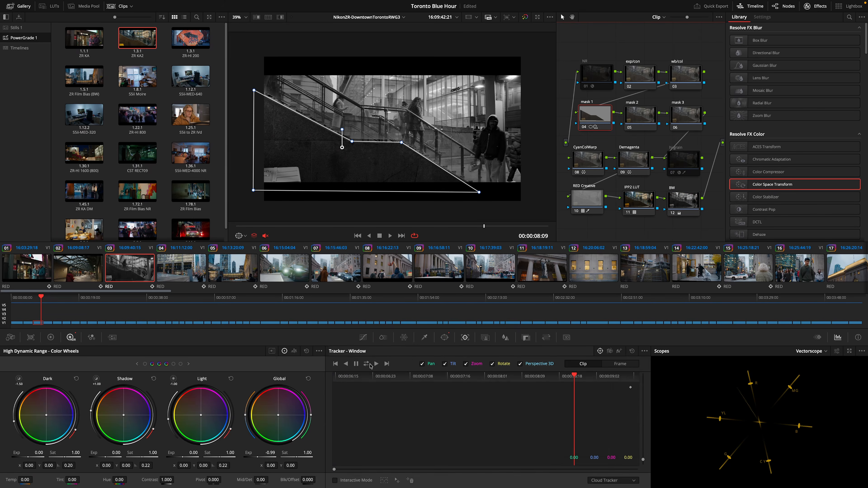
click(366, 364)
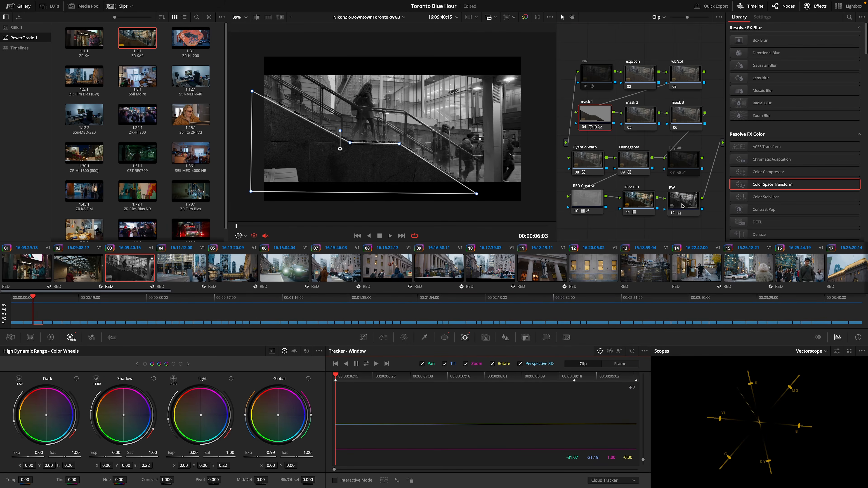
Step: On the exp/con node, set the primaries contrast to 1.094 and the pivot to 0.193
click(639, 75)
click(51, 337)
drag(197, 363, 203, 363)
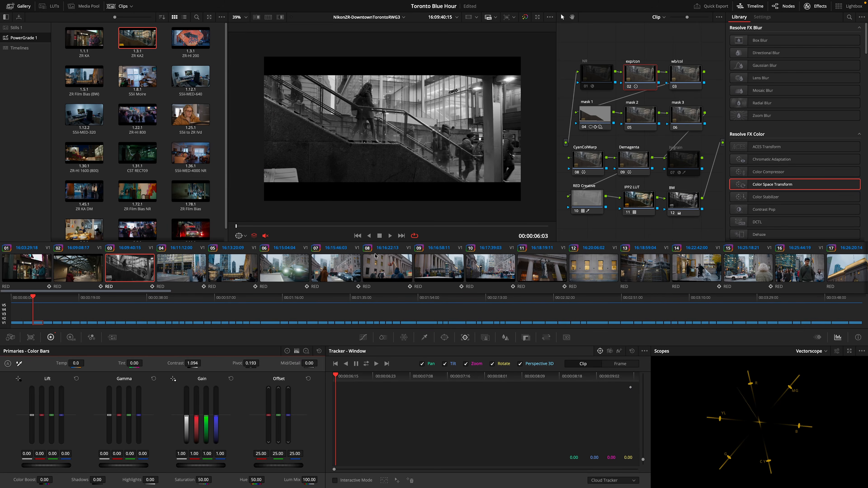
Step: Add a gradient window to the mask 2 node over the upper-right building, rotated about 24.8 with softness about 6.8
click(650, 119)
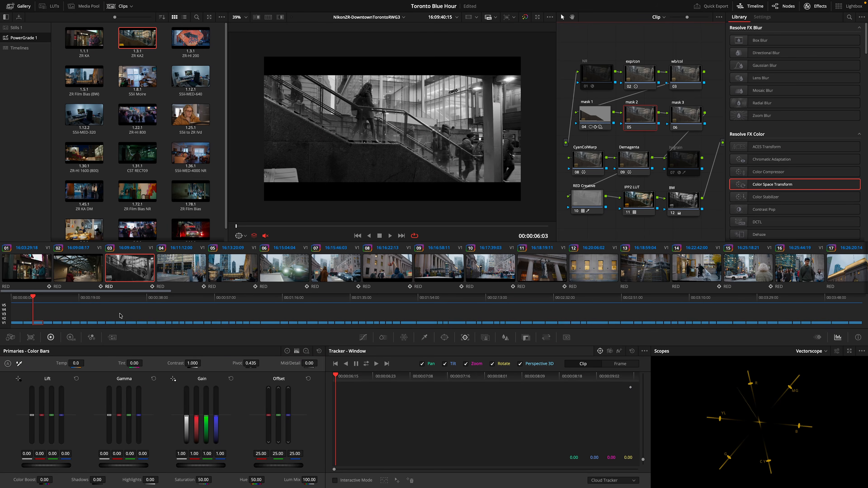
click(444, 337)
click(341, 453)
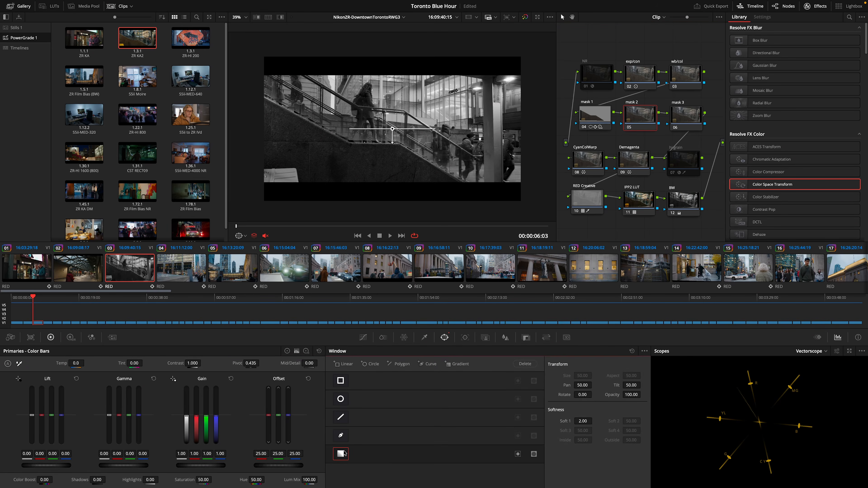
drag(392, 132, 437, 111)
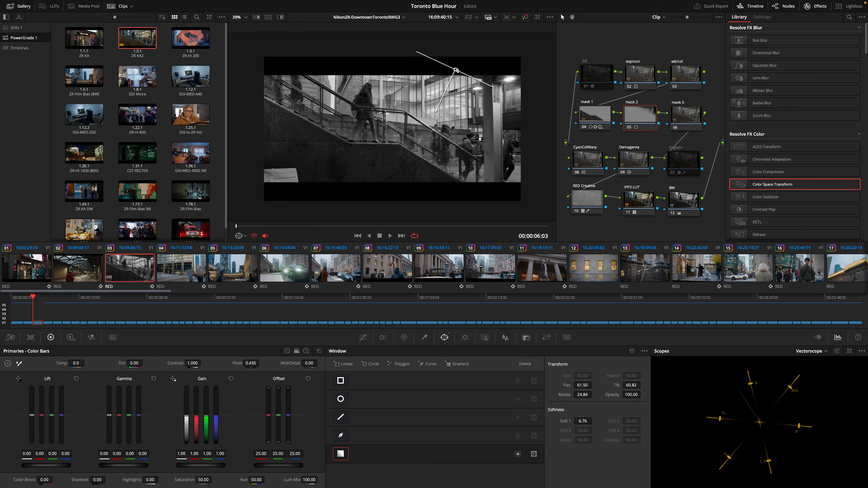
Step: Lower mask 2's Global HDR exposure to -1.11 and shift its gradient inward to pan 58.16, tilt 56.92, rotation 23.32, softness 6.40
click(71, 337)
drag(261, 456, 256, 457)
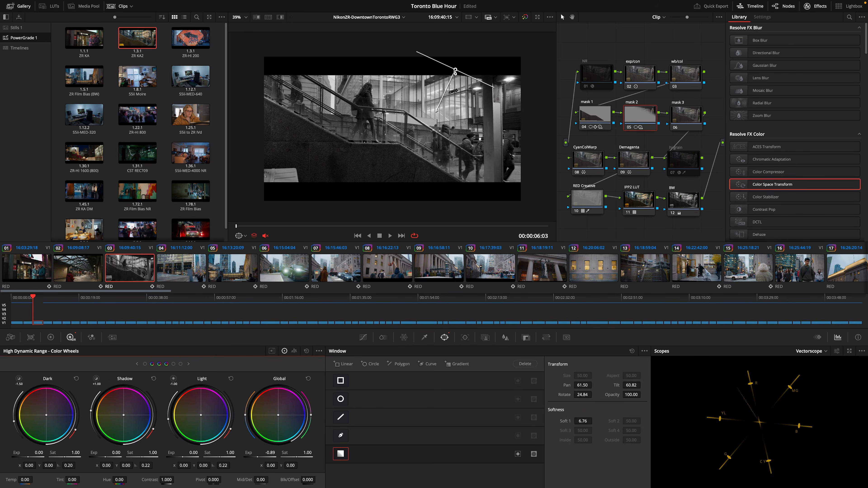
drag(455, 70, 437, 92)
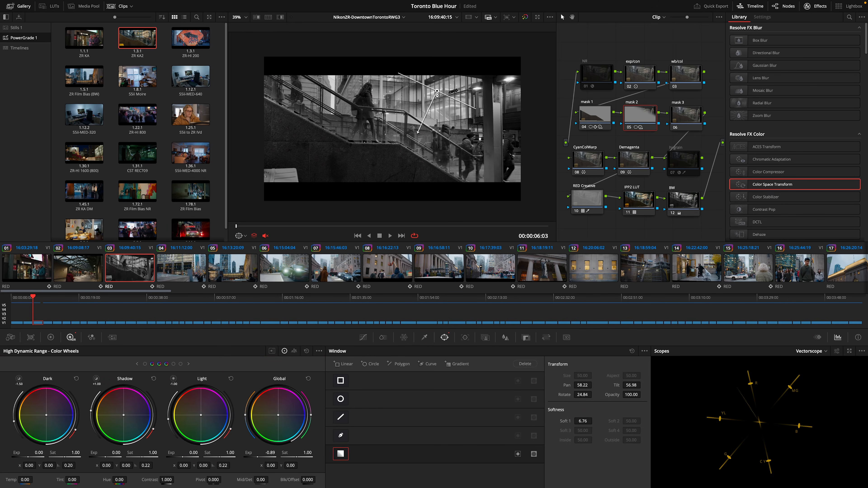
mouse_move(415, 135)
mouse_down()
mouse_move(428, 119)
mouse_move(419, 130)
mouse_up()
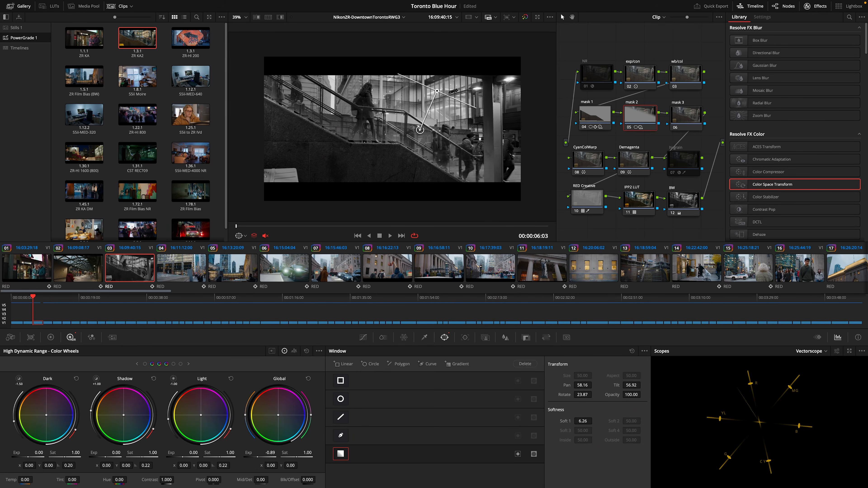
drag(257, 457, 253, 457)
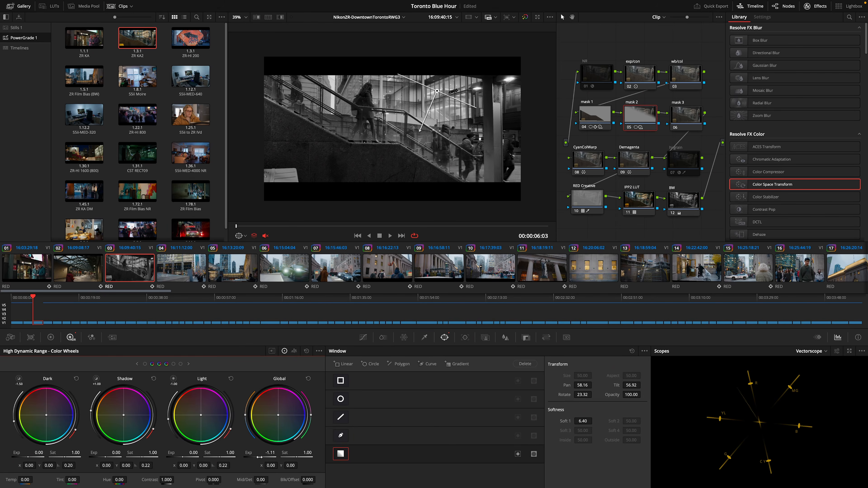
Step: Turn off the BW node and compare the color image with the mask 1 and mask 2 nodes off and on
click(689, 206)
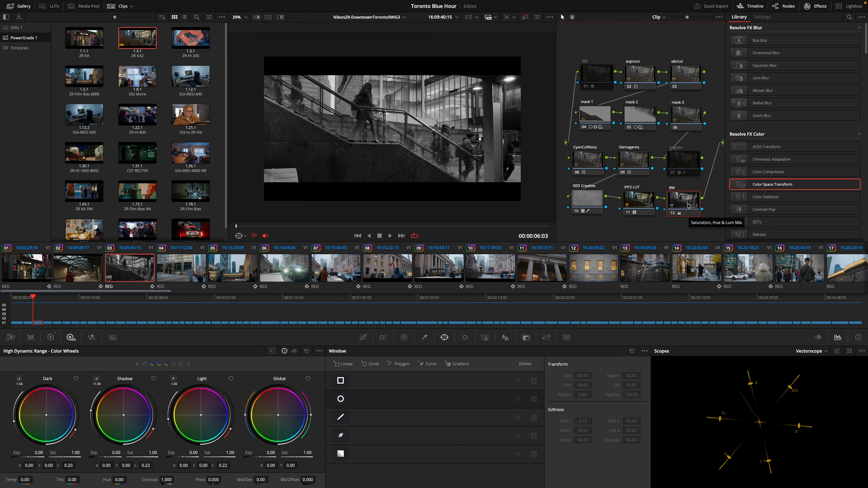
key(super+d)
drag(664, 135, 588, 115)
key(super+d)
key(super+d)
key(super+d)
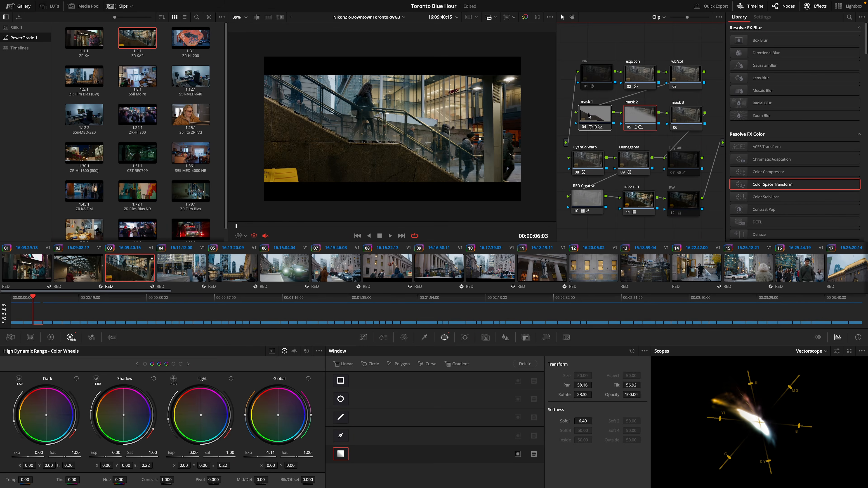
key(super+d)
Step: Soften mask 2's gradient to 10.32, reposition it at pan 58.96, tilt 57.97, and track it in both directions
mouse_move(506, 124)
drag(420, 130, 407, 154)
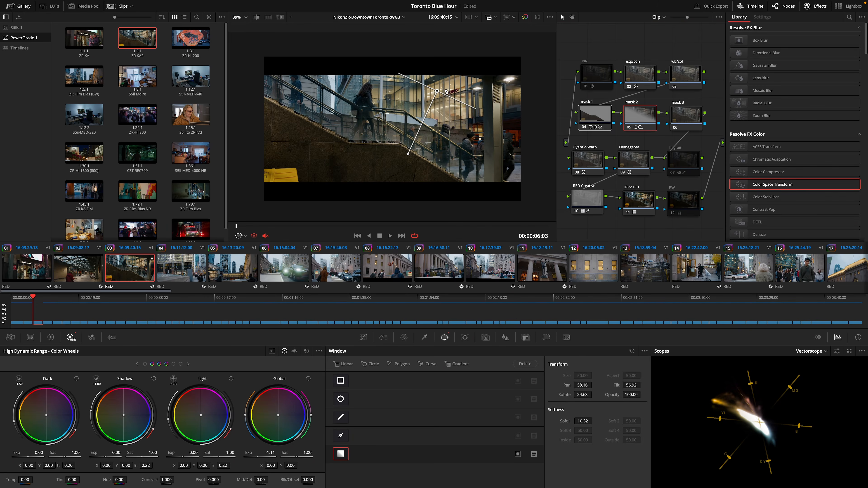
drag(435, 94, 442, 87)
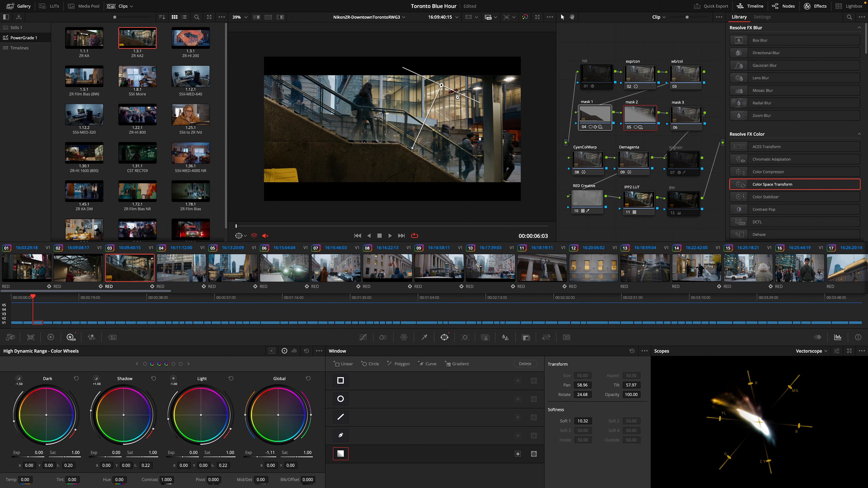
click(464, 337)
click(365, 364)
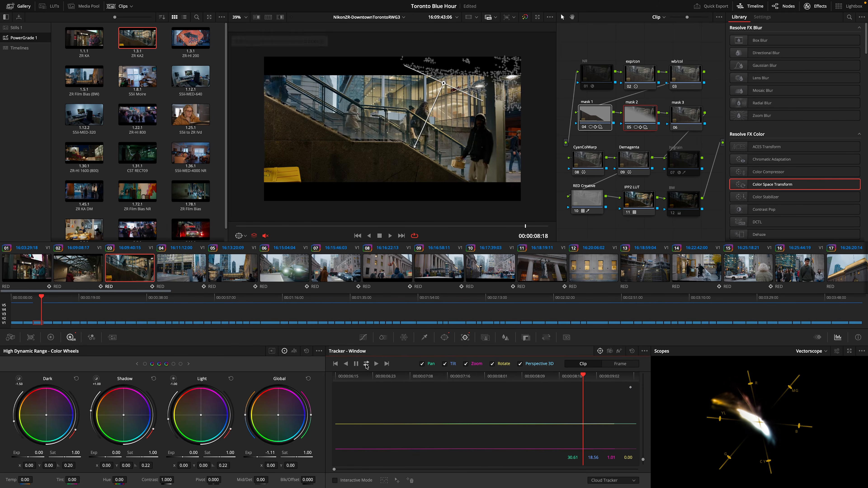
Step: Play the staircase clip to check the tracked masks in color and with the BW node turned on
click(687, 119)
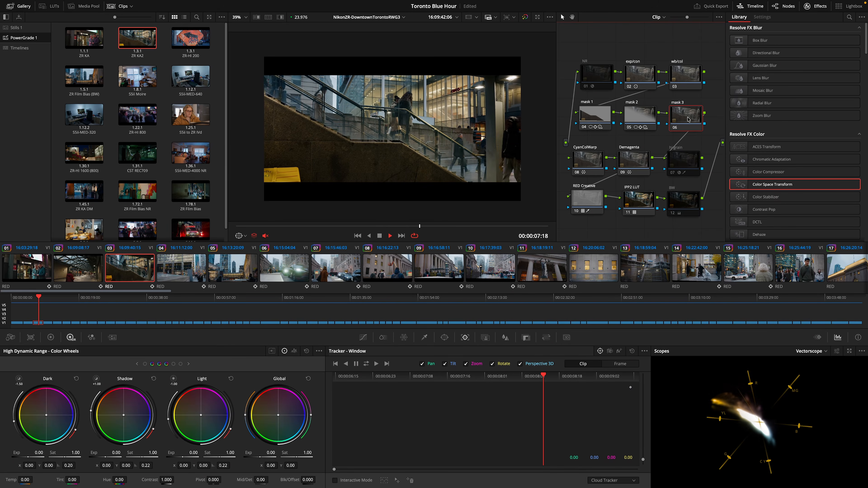
key(space)
click(684, 204)
key(ctrl+d)
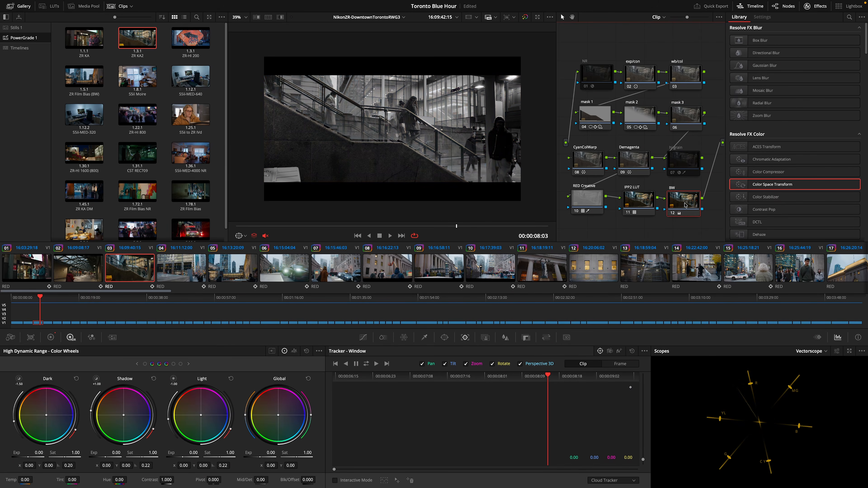
key(space)
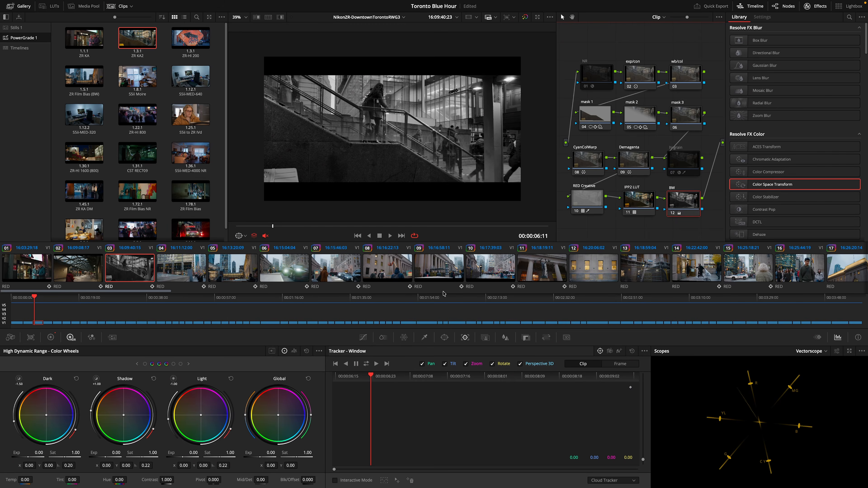
Step: Add a flattened circle window along the stairs on the mask 3 node, with size 35.10, aspect 91.12, rotation 17.77 and softness 16.76
click(680, 116)
click(444, 338)
click(340, 399)
drag(432, 129, 518, 137)
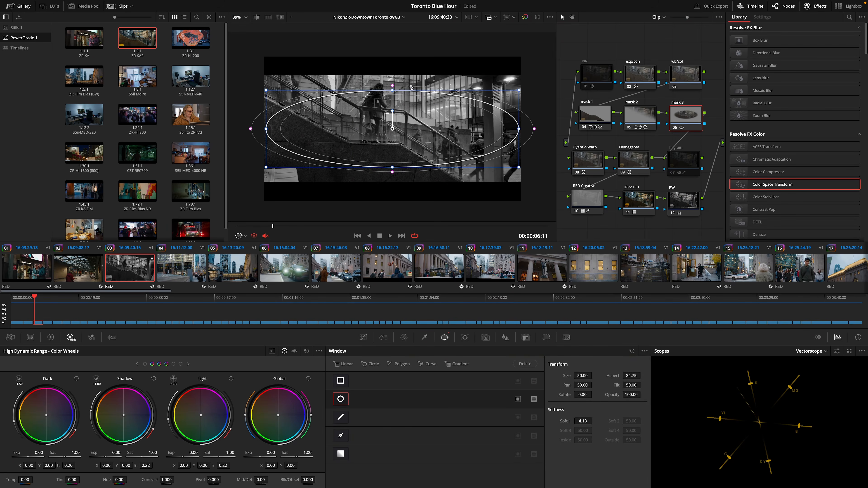
drag(393, 110, 410, 75)
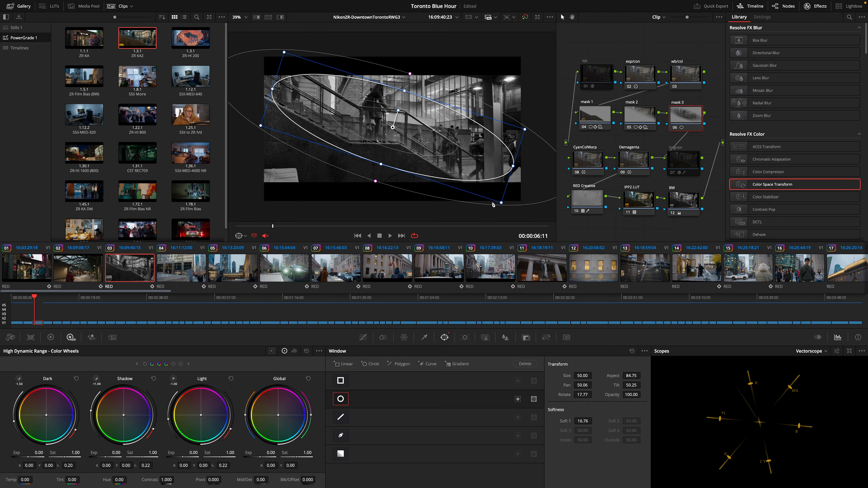
drag(500, 204, 414, 185)
drag(382, 161, 385, 151)
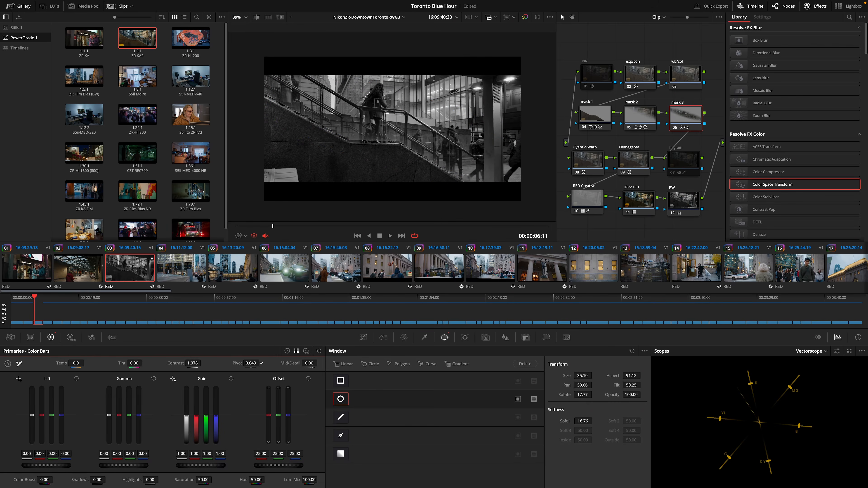
Step: Set mask 3's contrast to 1.160 and pivot to 0.010, and widen its window softness to 27.97
drag(251, 363, 201, 363)
drag(405, 93, 407, 85)
key(shift+grave)
Step: Toggle the mask 3 node to compare its effect, and track its circle window forward and backward
click(682, 120)
key(super+d)
key(super+d)
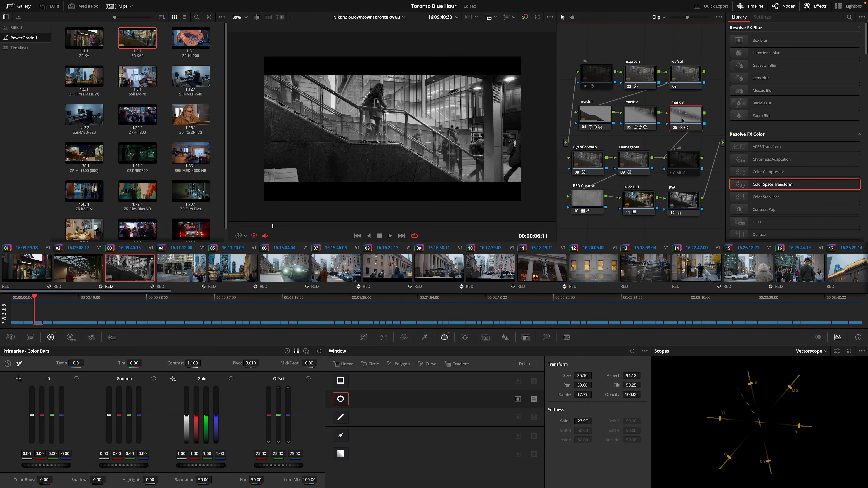
key(super+d)
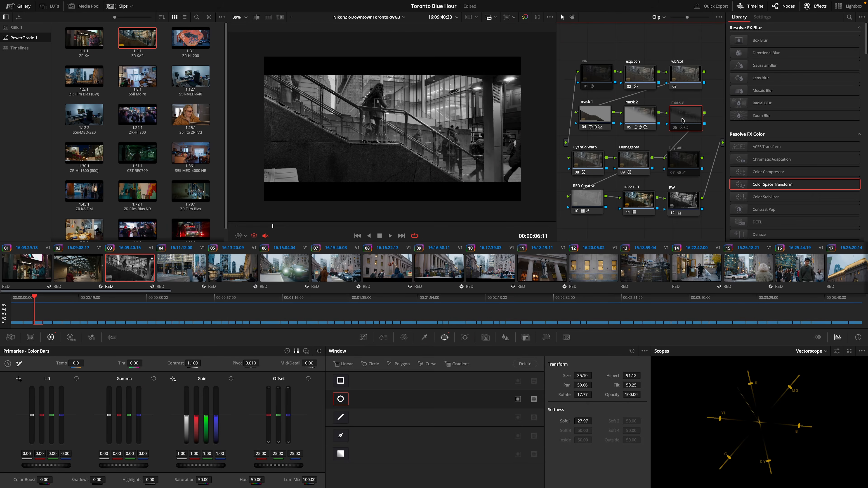
click(464, 338)
click(365, 364)
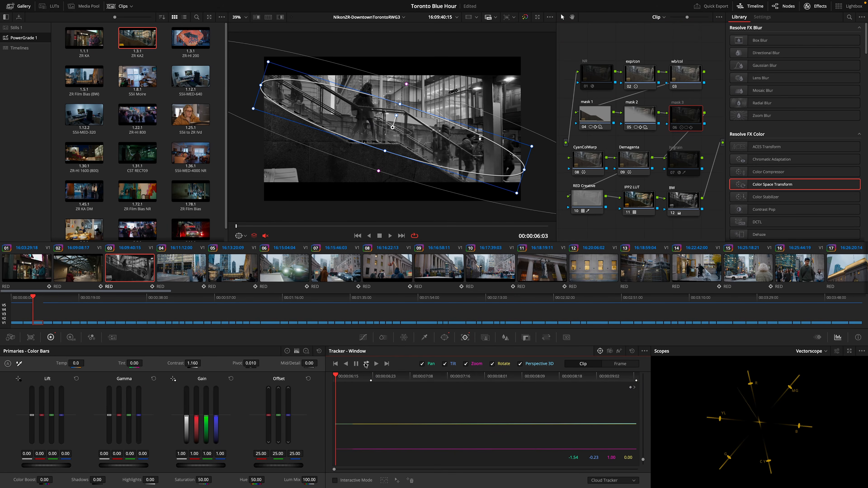
Step: Turn off the BW node and compare the color shot with all three mask nodes off and on, leaving them enabled
click(687, 205)
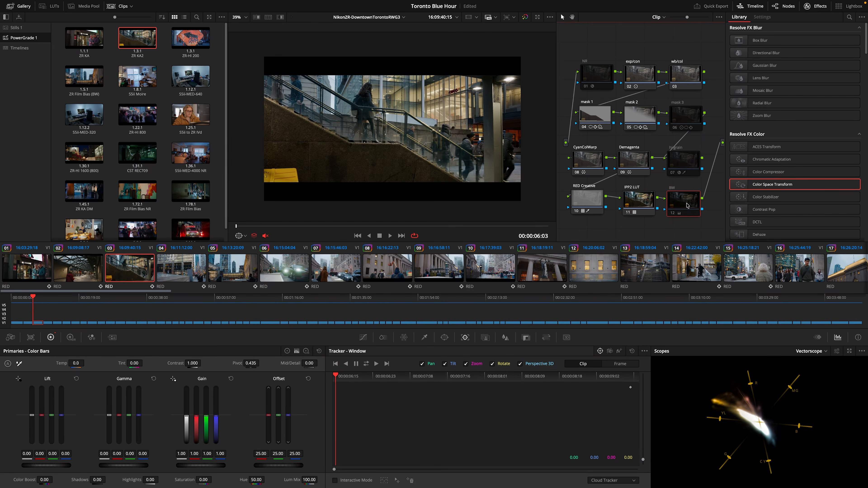
click(685, 114)
drag(719, 114, 596, 118)
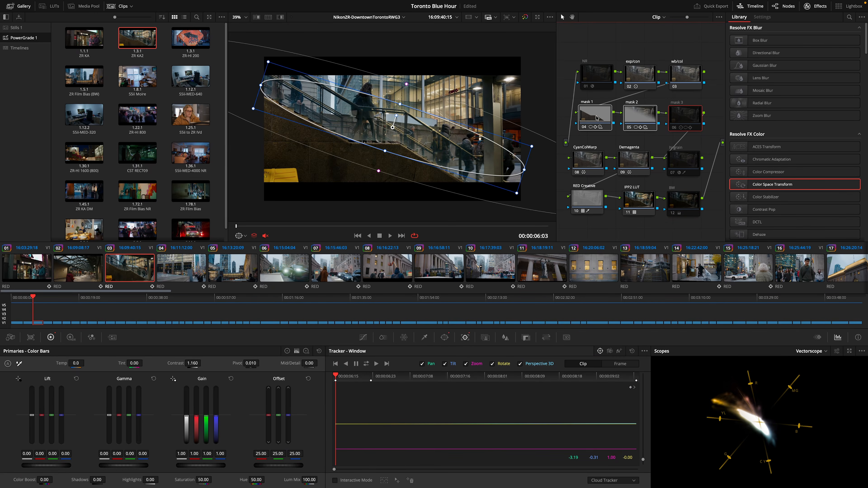
click(364, 339)
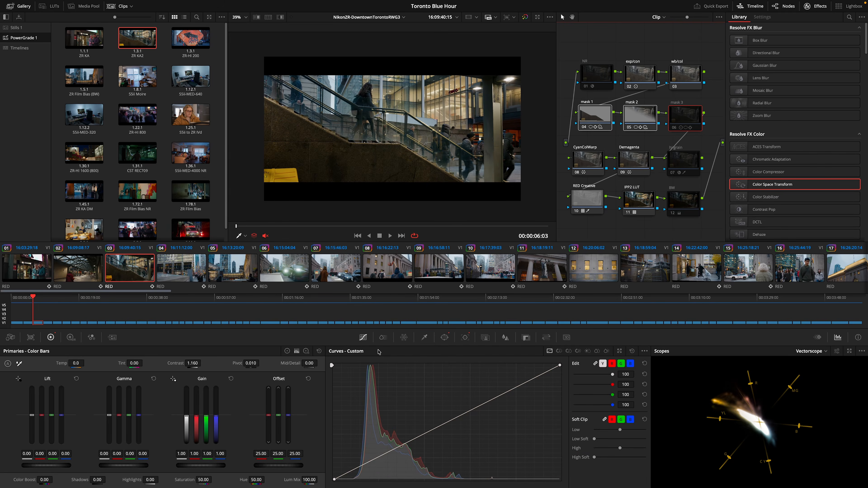
key(super+d)
key(super+d)
key(super+d)
key(super+d)
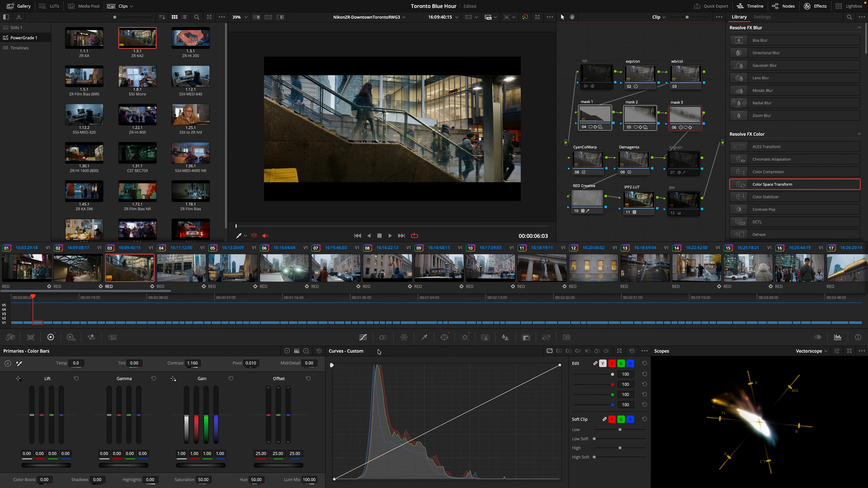
key(super+d)
key(super+d)
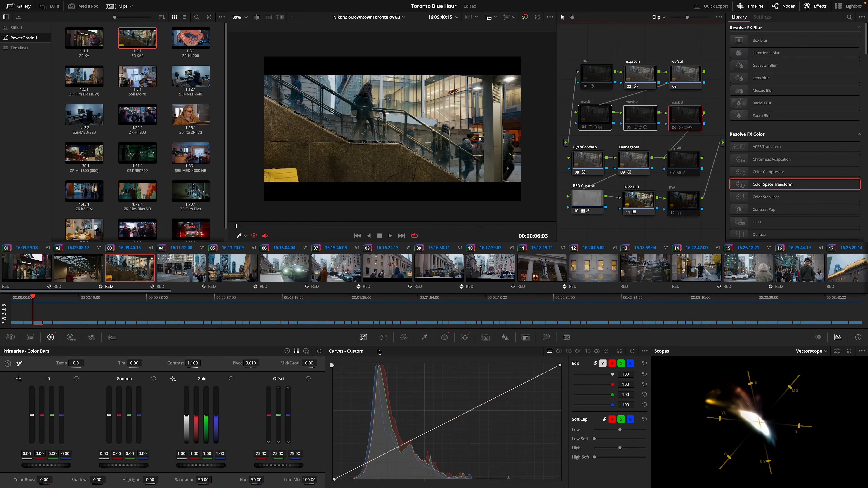
key(super+d)
key(super+d)
key(super+d)
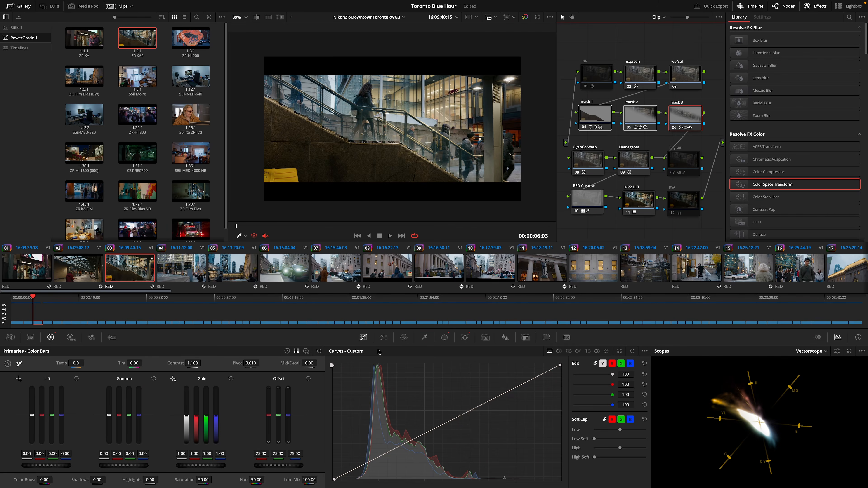
Step: Enable the noise reduction and grain nodes and play the staircase clip full screen
key(space)
key(space)
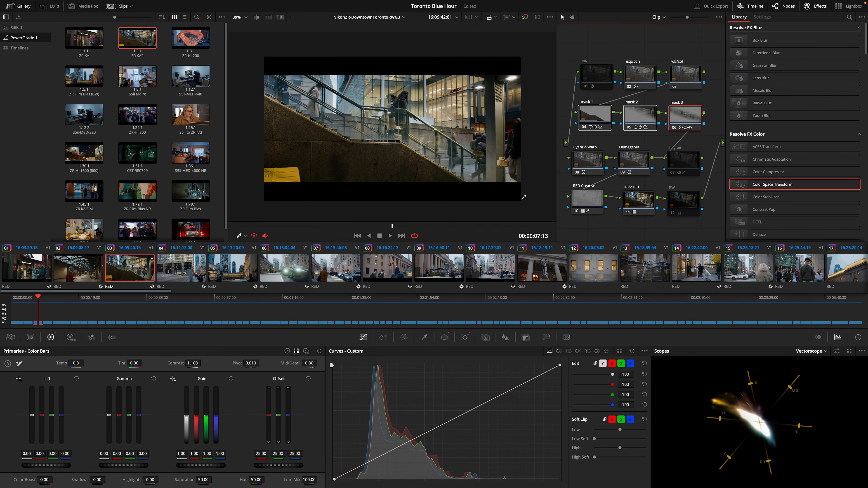
click(594, 82)
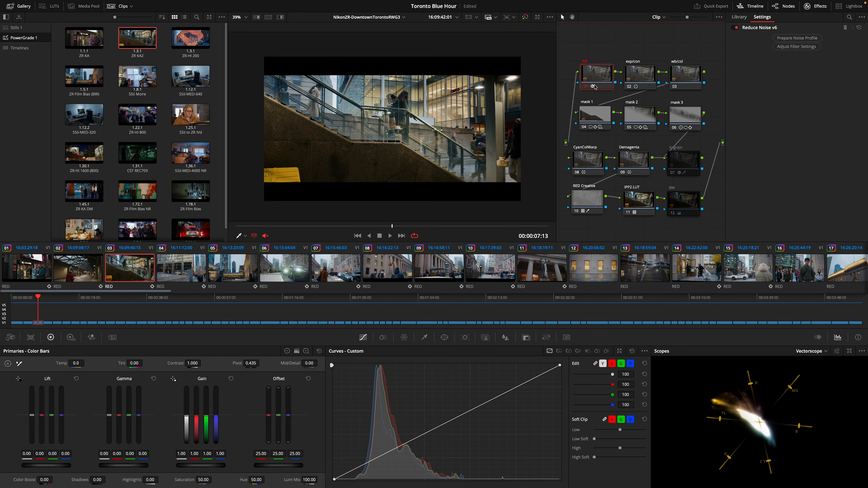
click(675, 158)
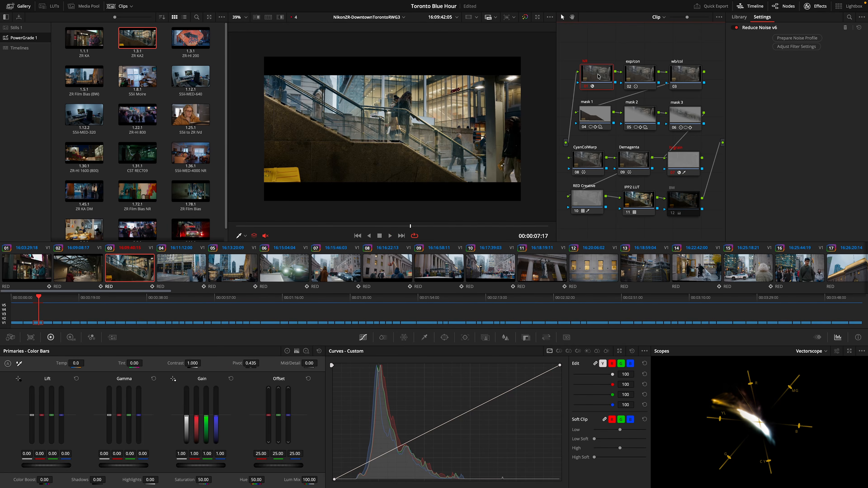
key(super+f)
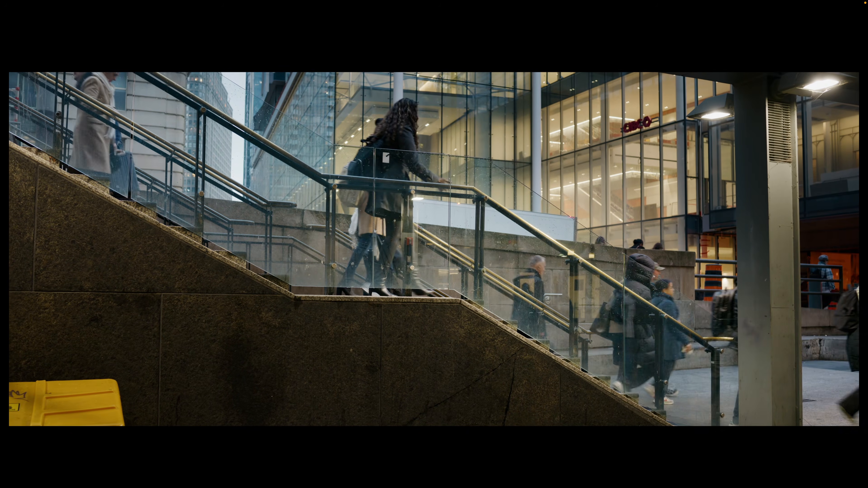
Step: Leave full-screen view, play the staircase clip in its CST-only version, and switch back to the full grade for comparison
key(Escape)
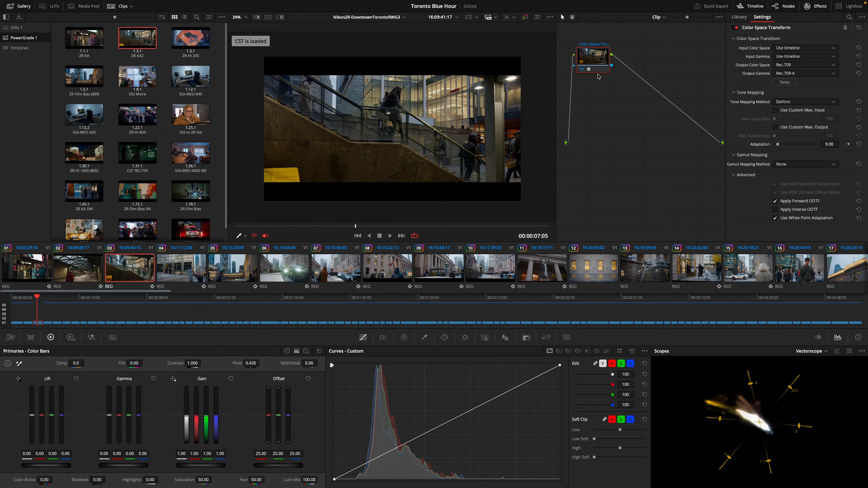
key(space)
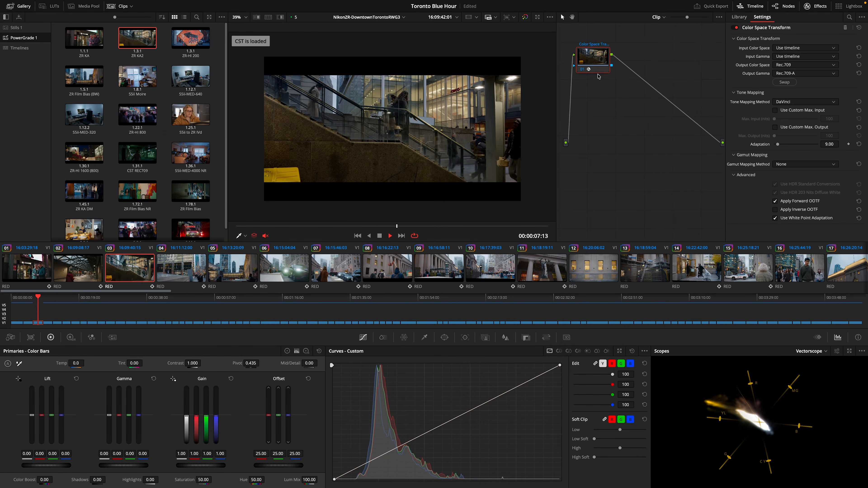
key(super+n)
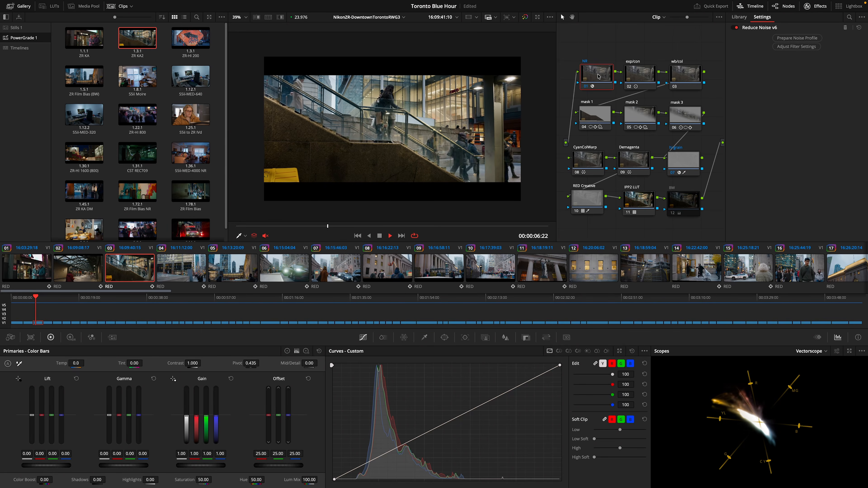
key(space)
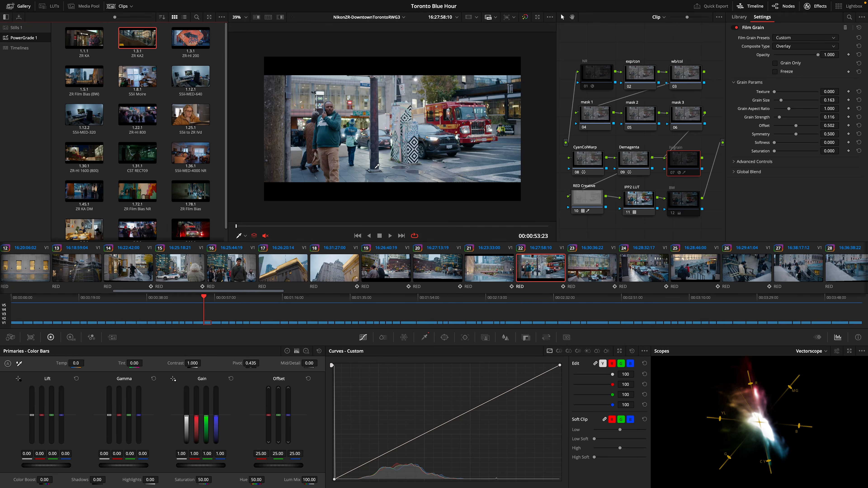
Step: View clip 22 full screen, and place a narrow circle window over the man on the phone in the mask 1 node
key(p)
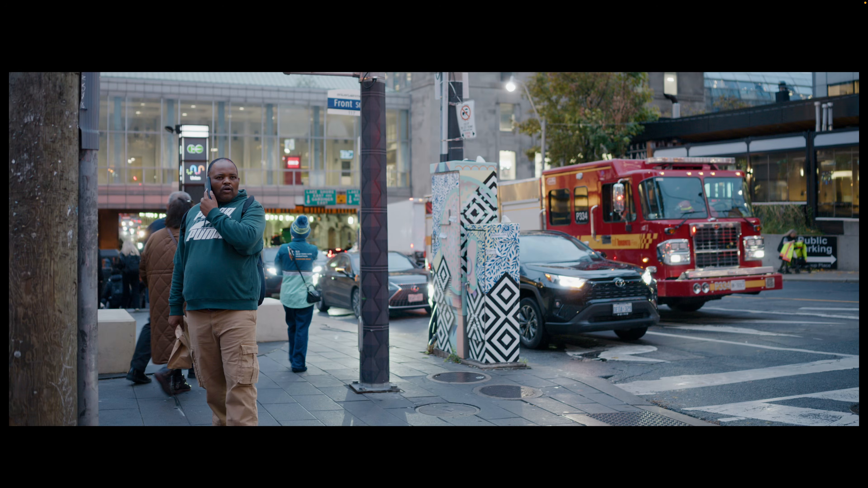
key(p)
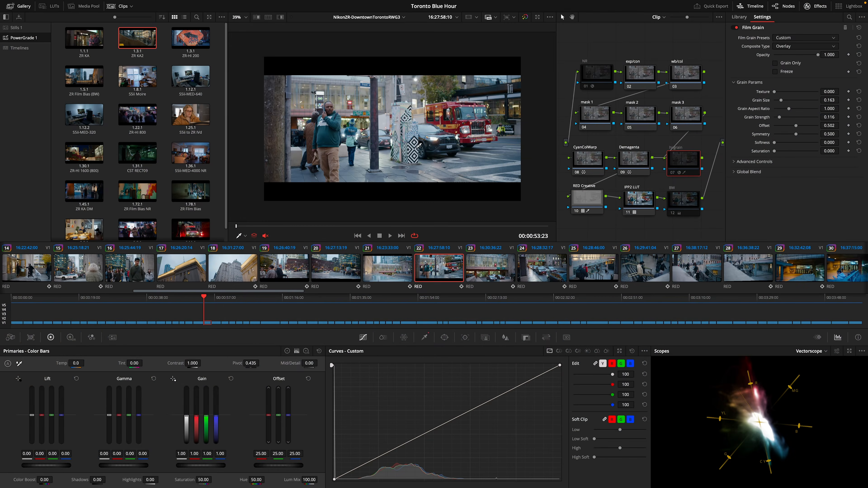
click(598, 113)
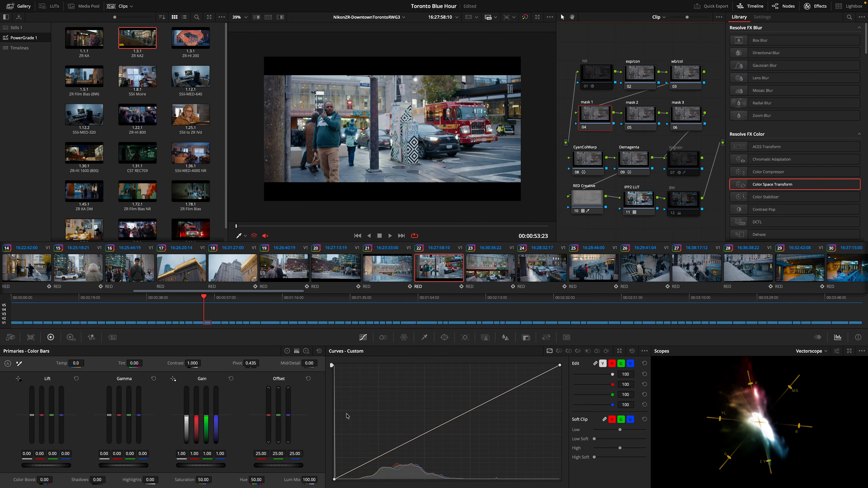
click(444, 337)
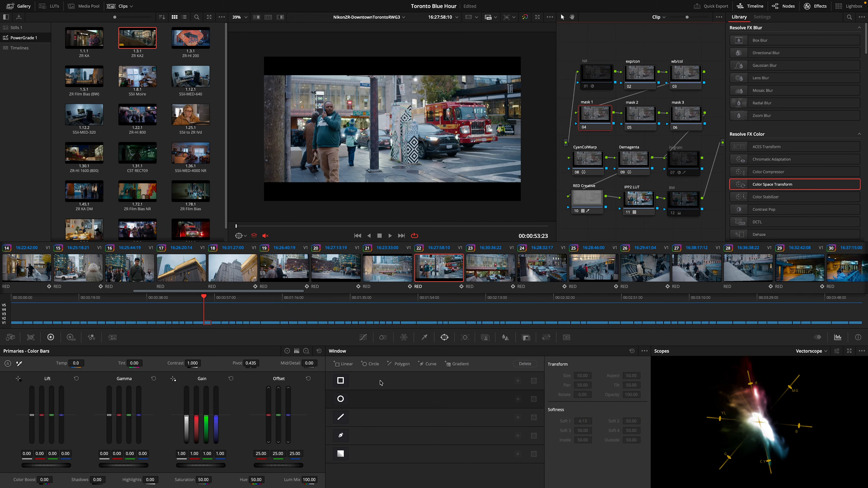
click(340, 399)
mouse_move(391, 108)
mouse_down()
mouse_move(386, 120)
mouse_move(323, 135)
mouse_move(359, 135)
mouse_move(342, 134)
mouse_up()
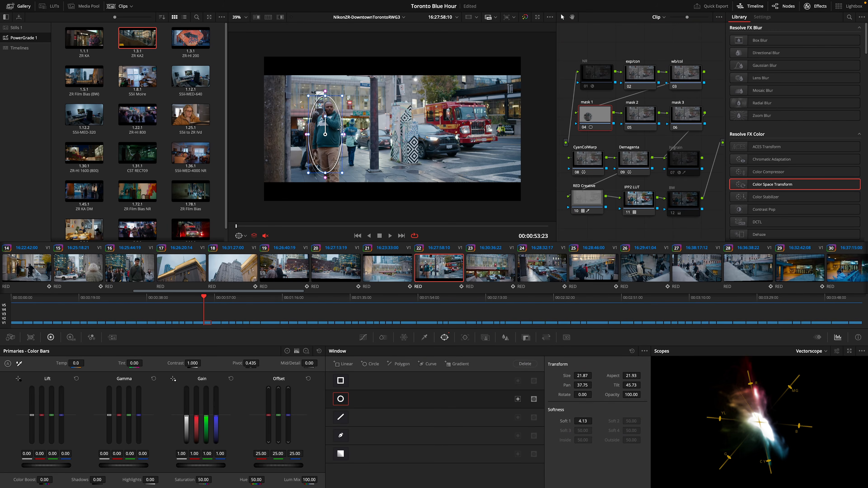
Step: Widen the mask 1 window to size 29.36 with softness 33.31, and set its HDR global exposure to 0.28
drag(327, 92, 326, 83)
drag(342, 134, 348, 134)
drag(328, 85, 329, 64)
drag(323, 154, 324, 156)
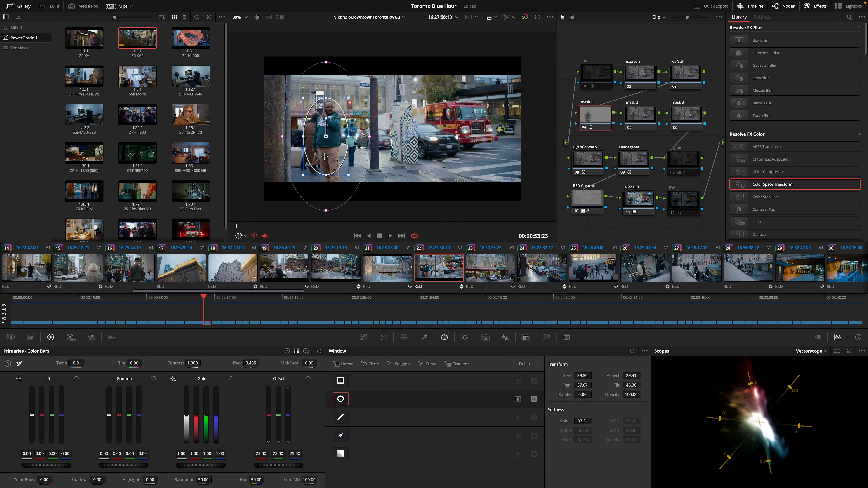
click(71, 338)
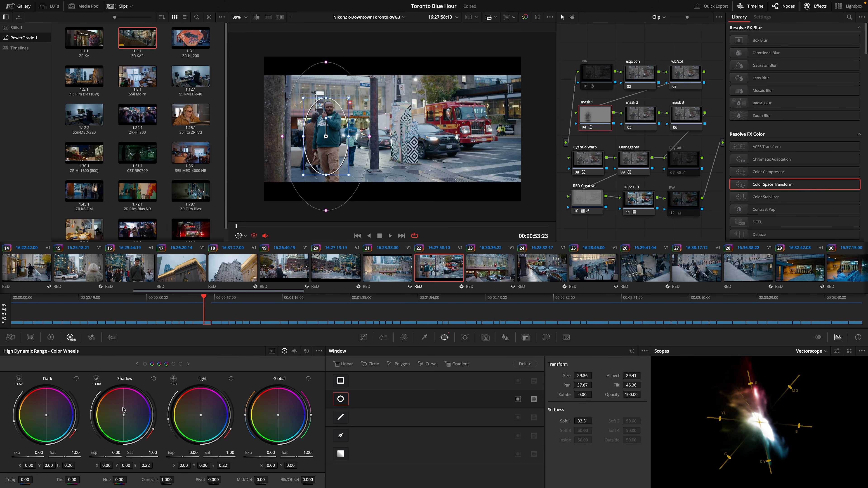
drag(259, 452, 262, 452)
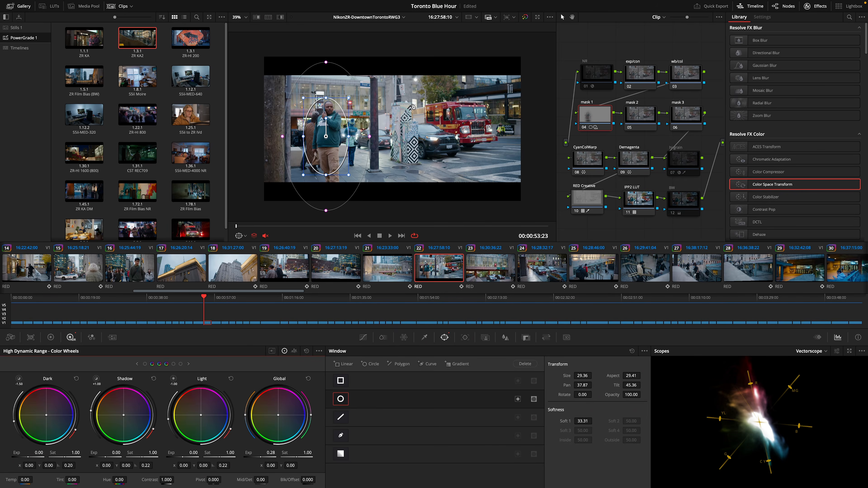
Step: Draw a closed four-point curve window around the pole and the patterned utility box on the mask 2 node
click(633, 115)
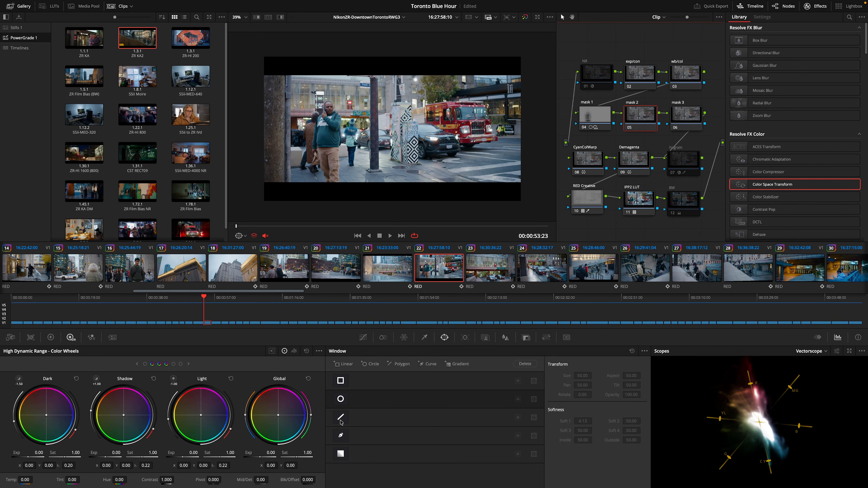
click(340, 435)
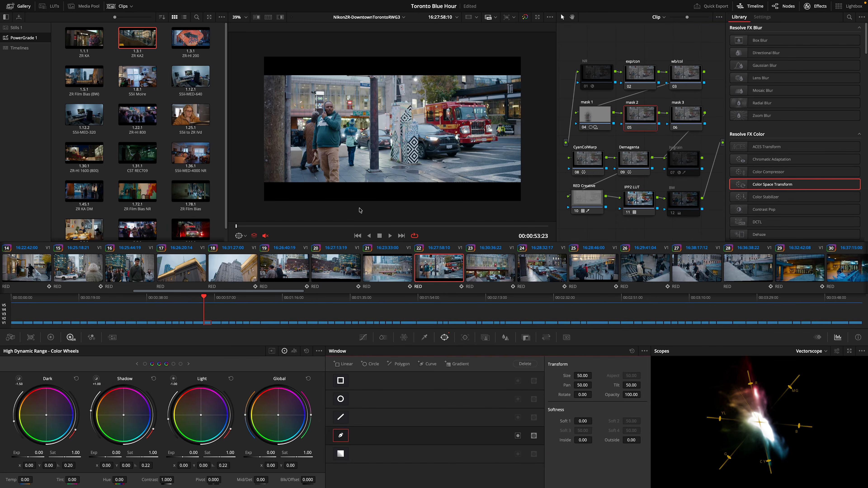
click(369, 67)
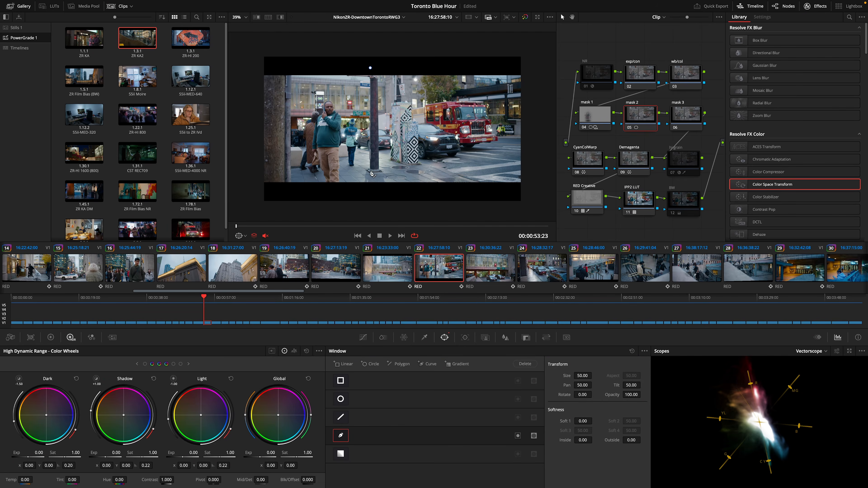
click(368, 190)
click(443, 194)
click(436, 65)
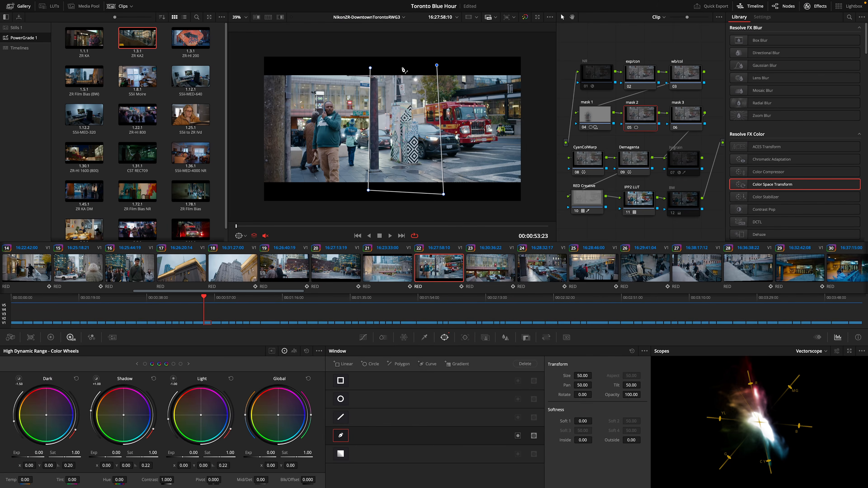
click(370, 68)
Step: Soften the mask 2 window to 7.32 inside and 5.14 outside, and set its HDR global exposure to -0.40
drag(583, 440, 642, 440)
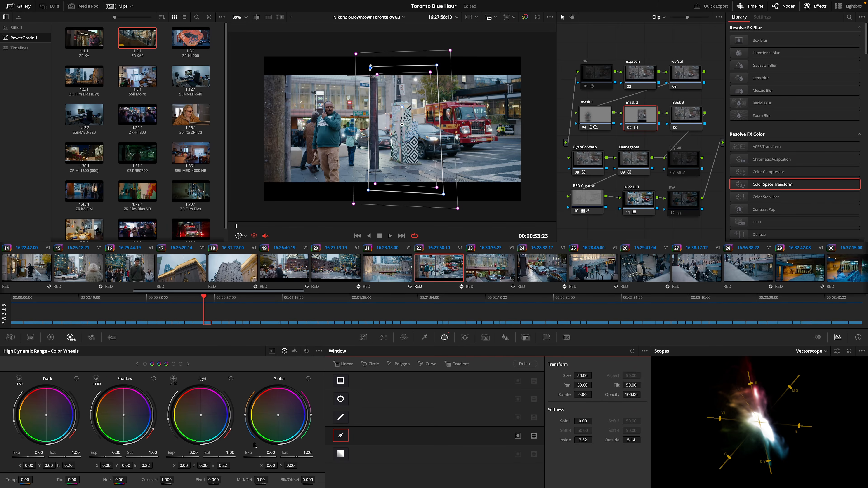
drag(261, 458, 259, 458)
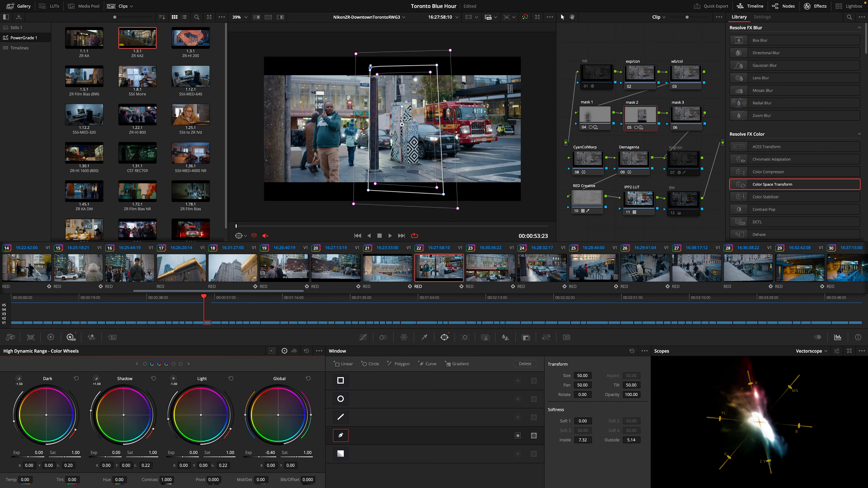
Step: Select the three mask nodes and compare the street shot with them off and on, leaving them enabled
click(685, 115)
drag(713, 115, 548, 111)
key(super+d)
key(super+d)
key(super+d)
key(super+d)
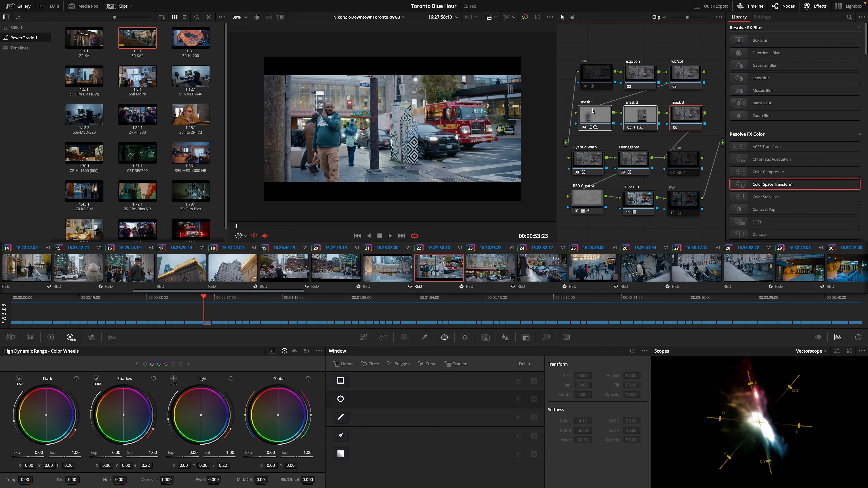
key(super+d)
Step: Set the clip's Camera Raw ISO to 400
click(11, 337)
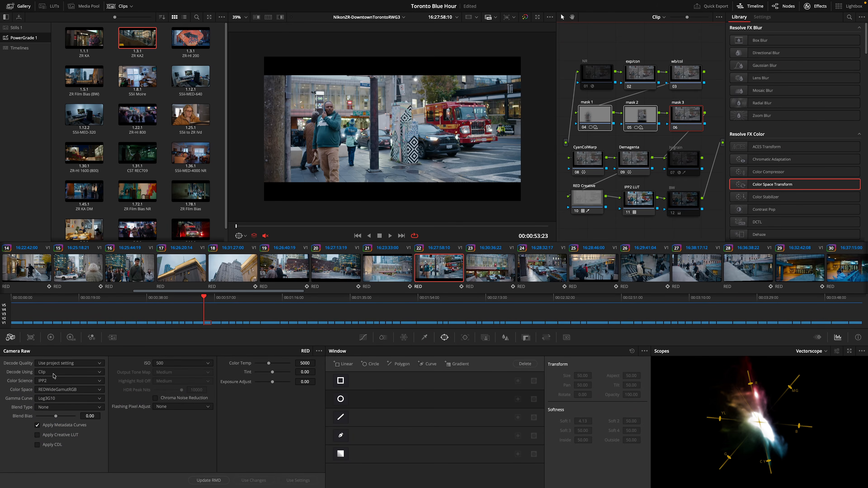
click(171, 364)
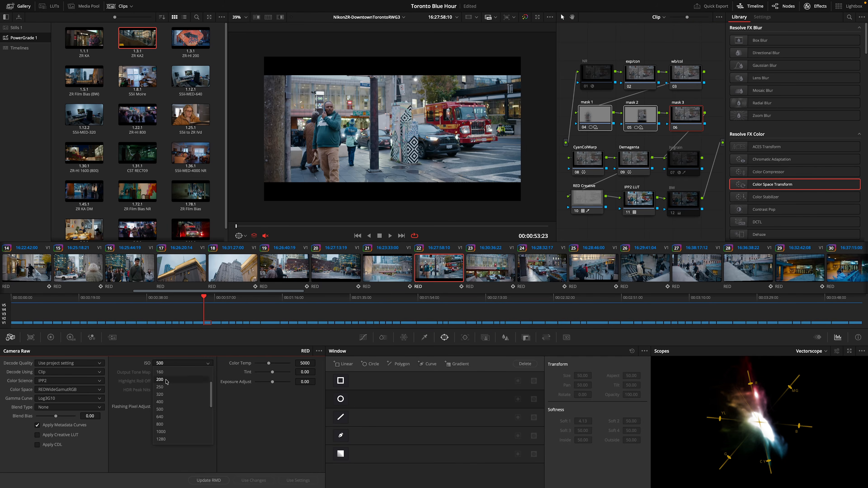
click(165, 402)
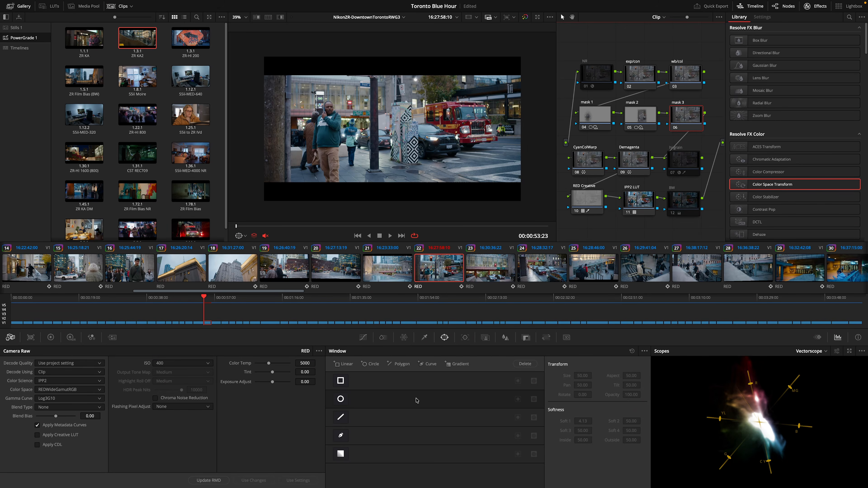
Step: Add a circle window around the man on mask 3 with softness 36.00, and set its HDR global exposure to 0.39
click(341, 399)
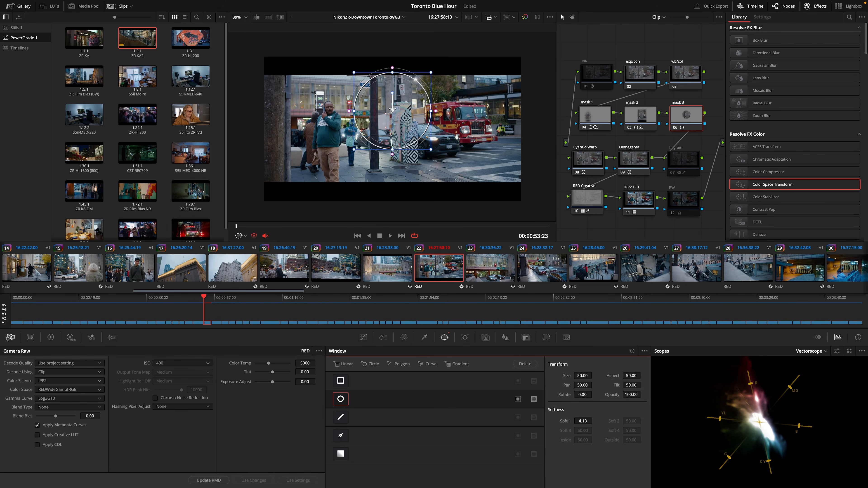
drag(392, 109, 322, 129)
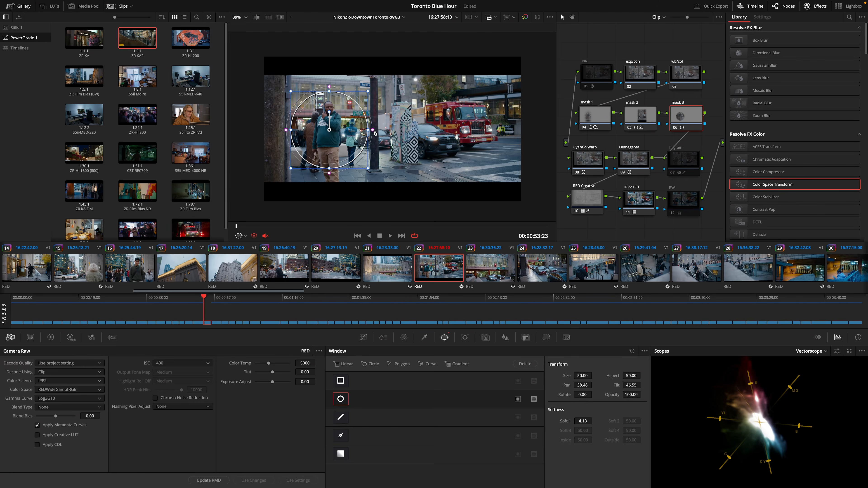
drag(376, 132, 403, 130)
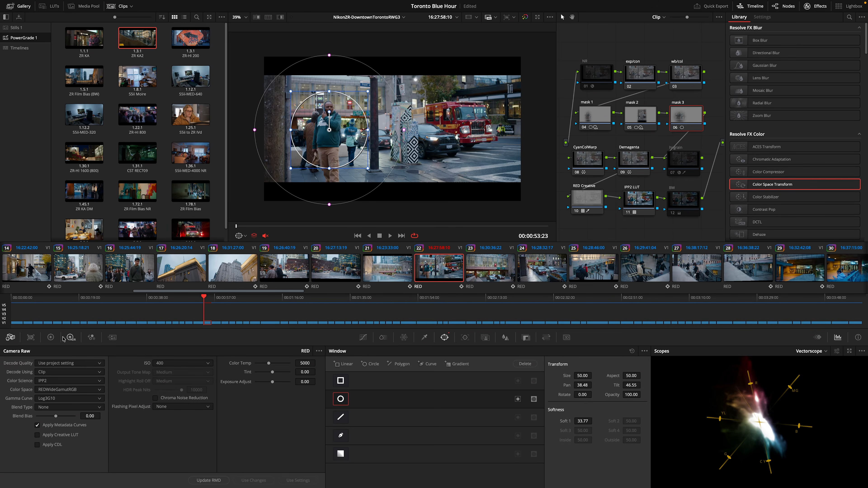
click(71, 337)
drag(262, 455, 270, 454)
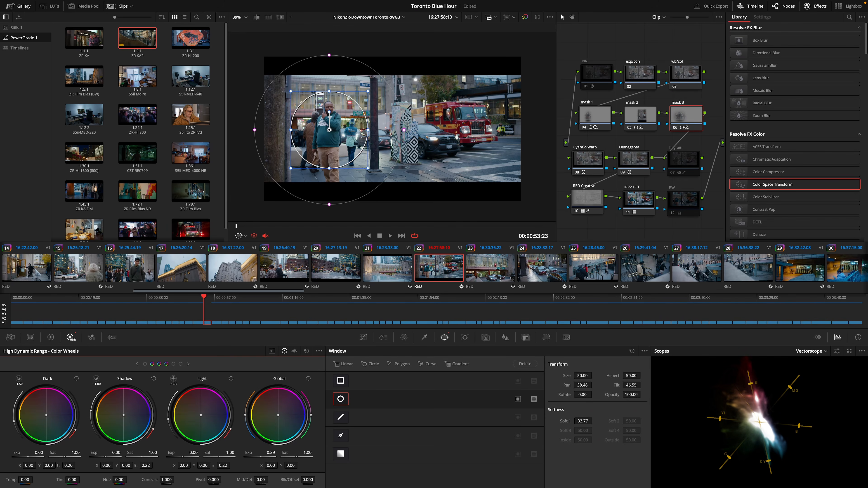
drag(404, 129, 407, 131)
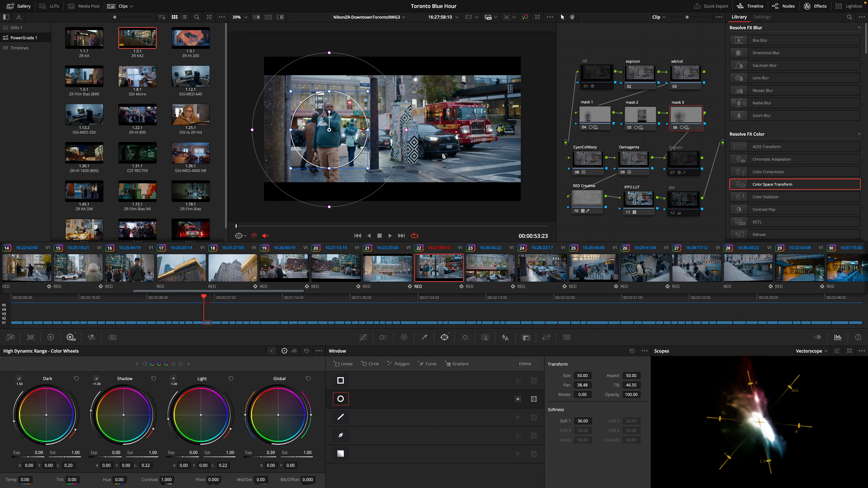
Step: Hide the window outline and compare the shot with all three mask nodes off and on, leaving them enabled
drag(710, 115, 589, 118)
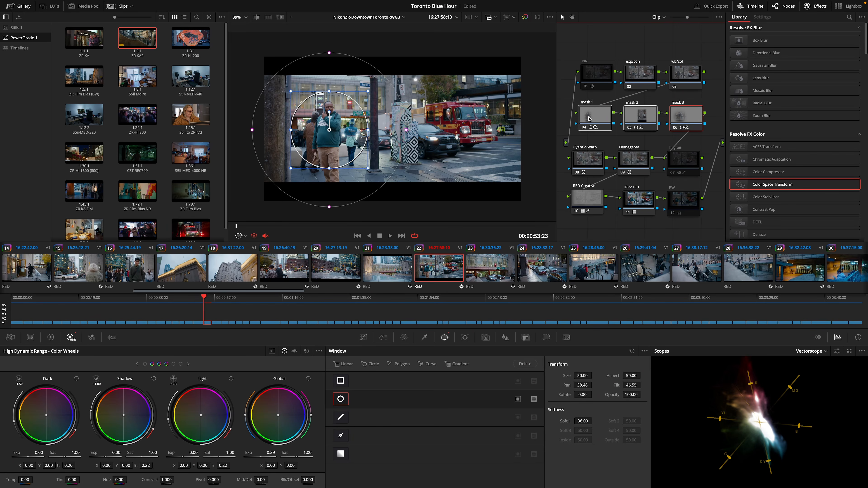
key(shift+grave)
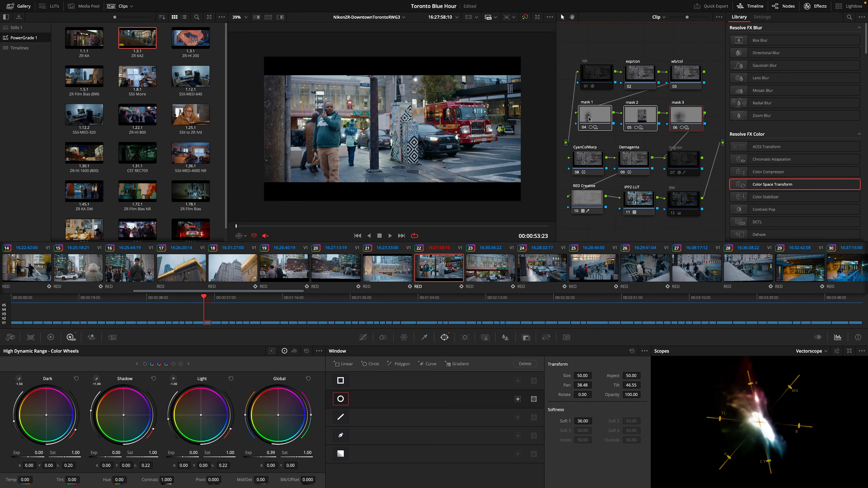
key(super+d)
key(super+d)
key(super+d)
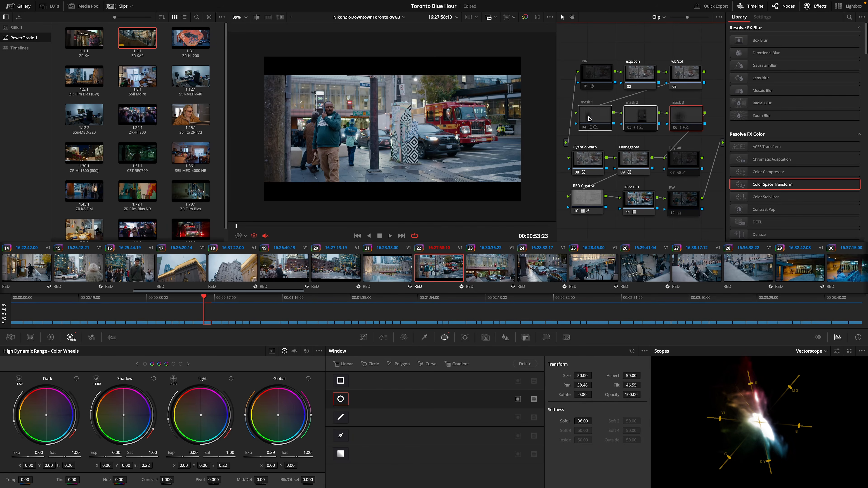
key(super+d)
key(super+d)
key(super+d)
key(super+d)
key(super+d)
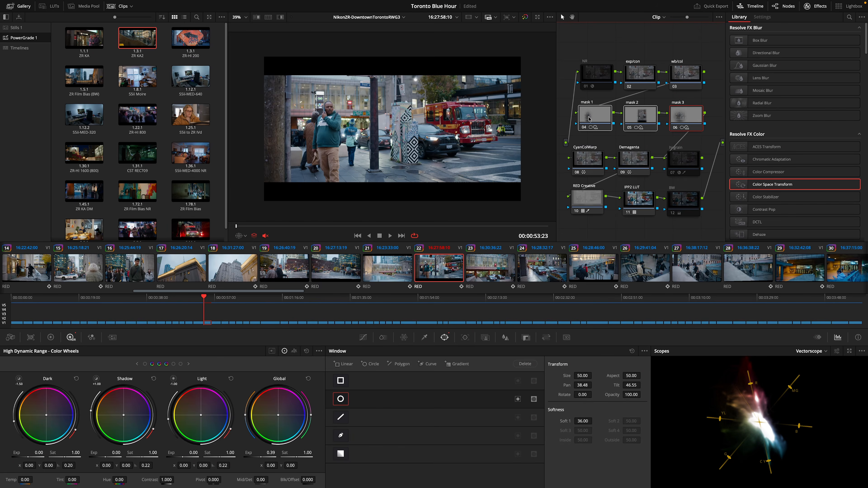
Step: Play the street clip to review the window grade in motion with the mask nodes off and on
key(space)
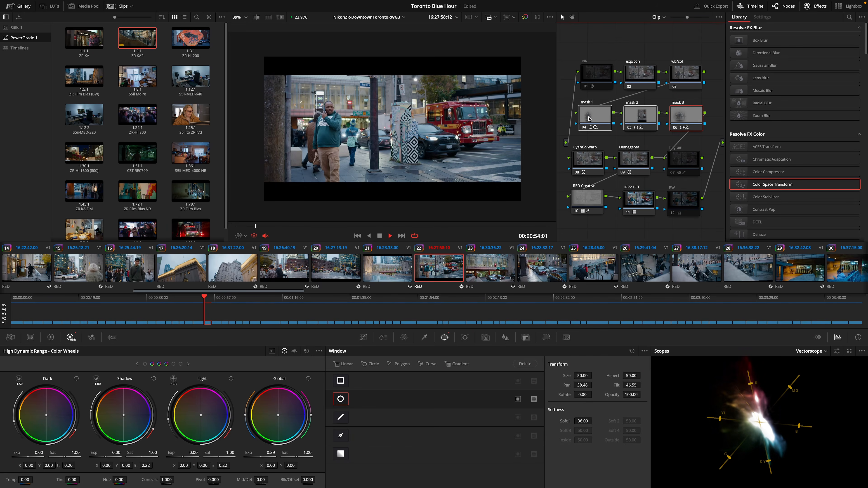
key(space)
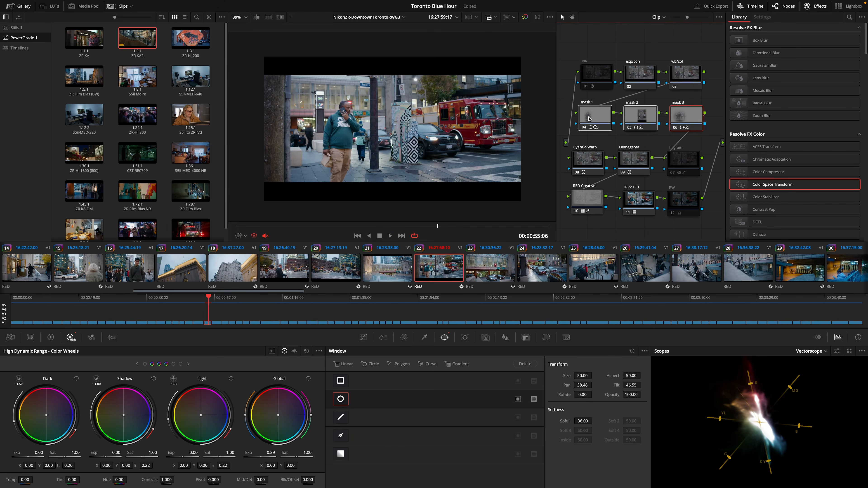
key(space)
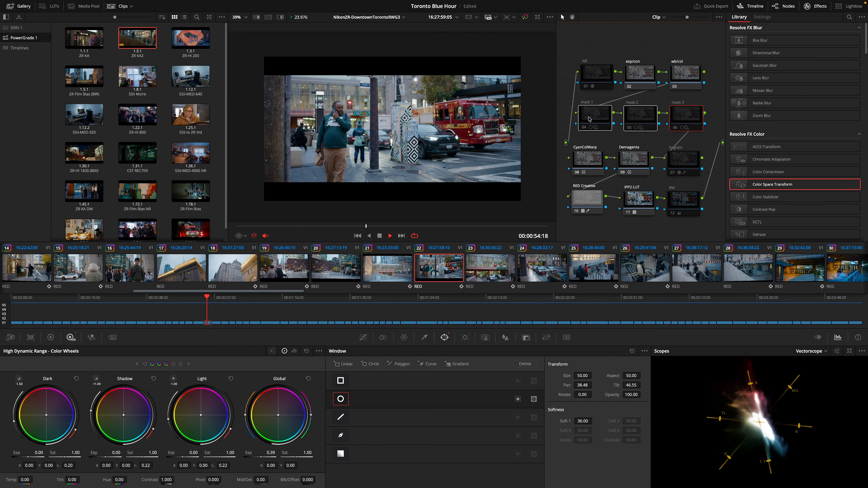
key(space)
key(space)
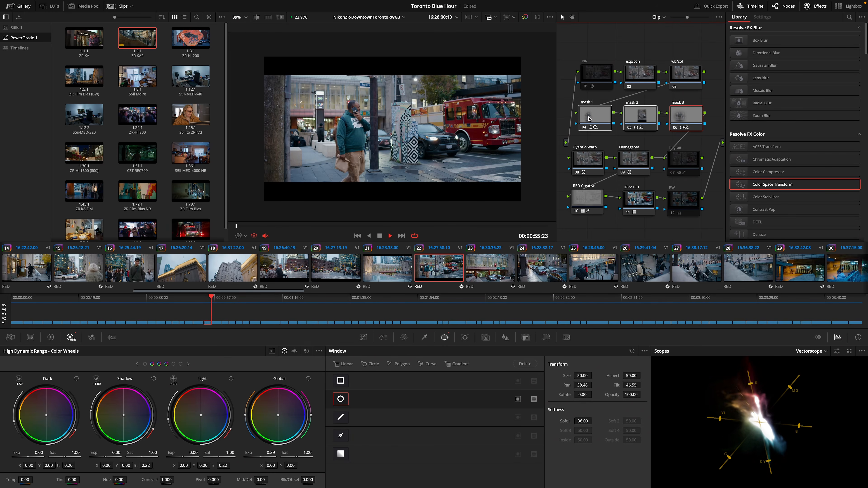
Step: Apply the ZR KA2 PowerGrade to clip 56, the blue puddle reflection of the buildings
key(super+f)
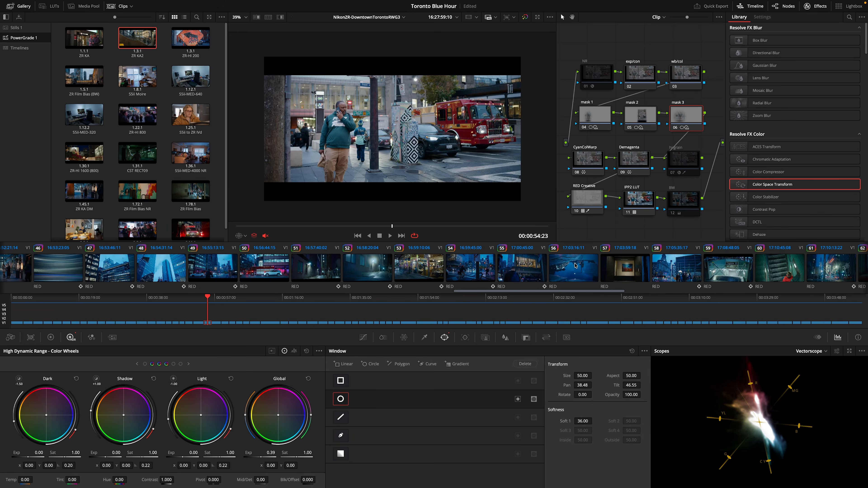
click(575, 266)
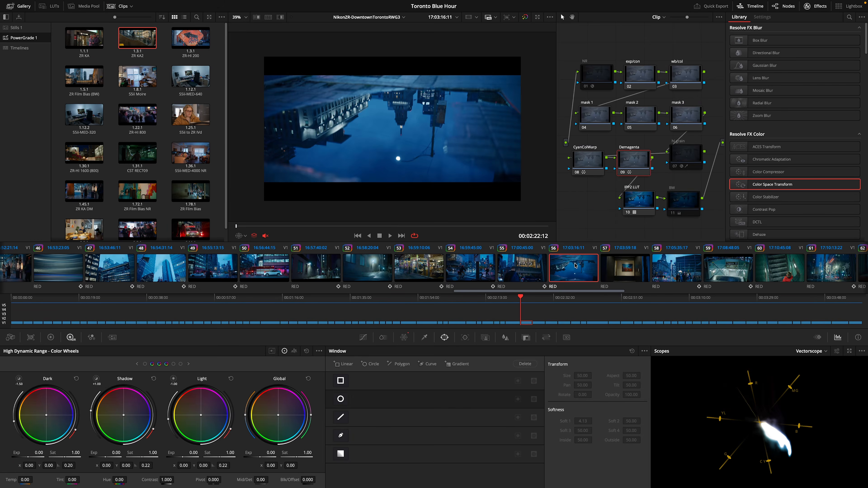
right_click(143, 38)
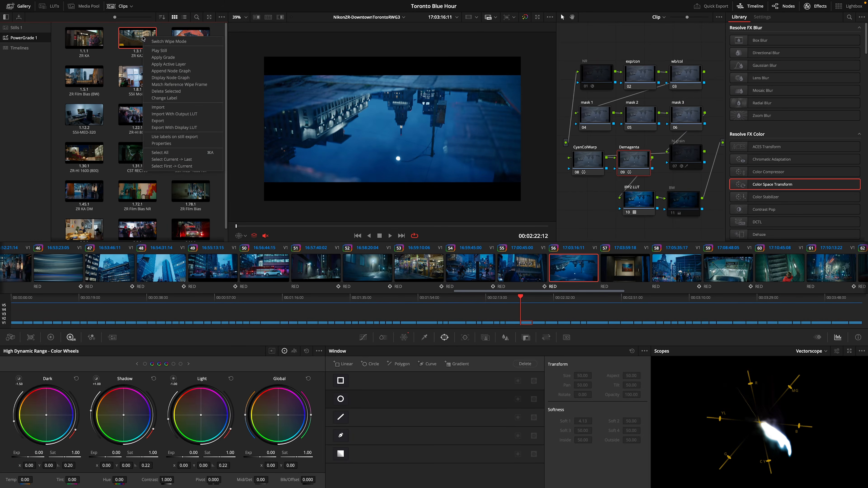
click(171, 58)
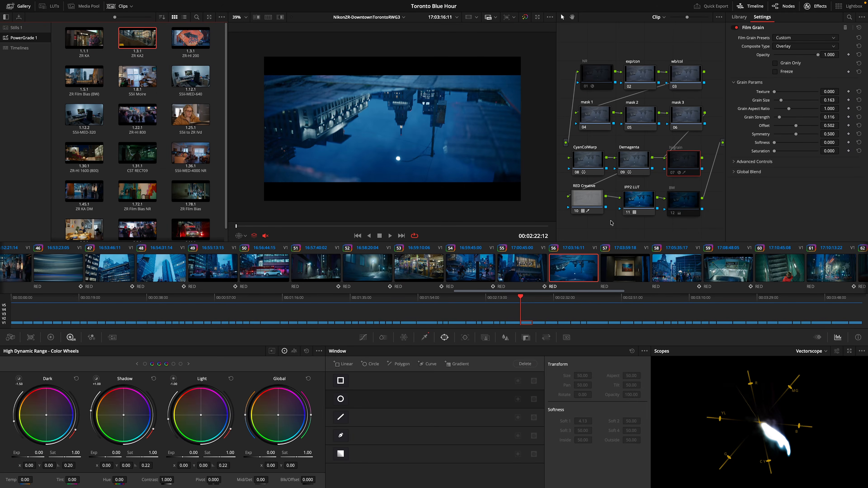
Step: Compare the reflection clip's CST and IPP2 grade versions by switching between them repeatedly, ending on IPP2
key(super+n)
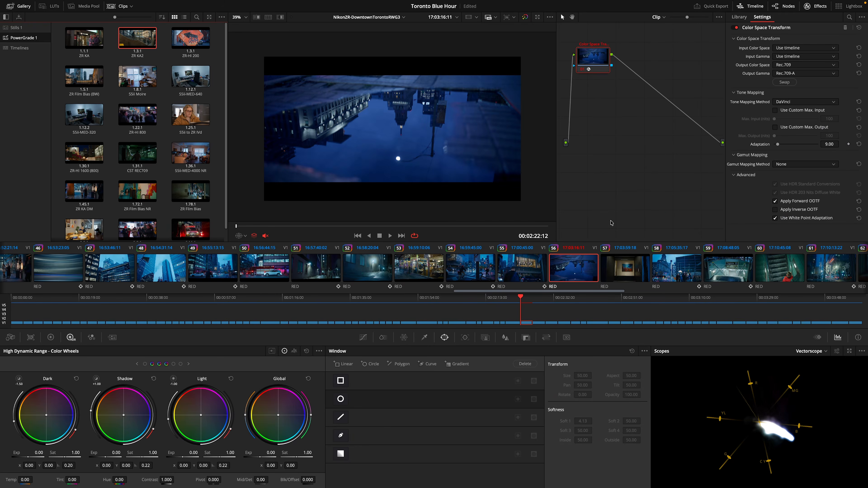
key(super+b)
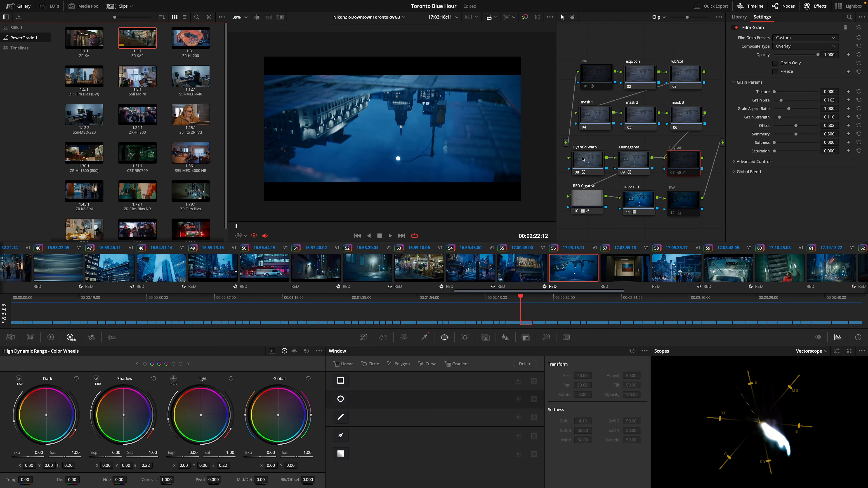
key(super+b)
key(super+b)
key(super+b)
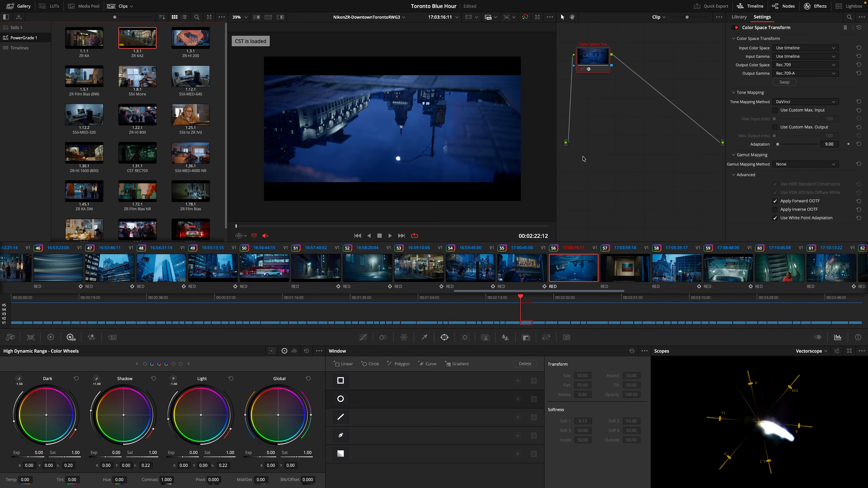
key(super+b)
key(super+b)
key(super+b)
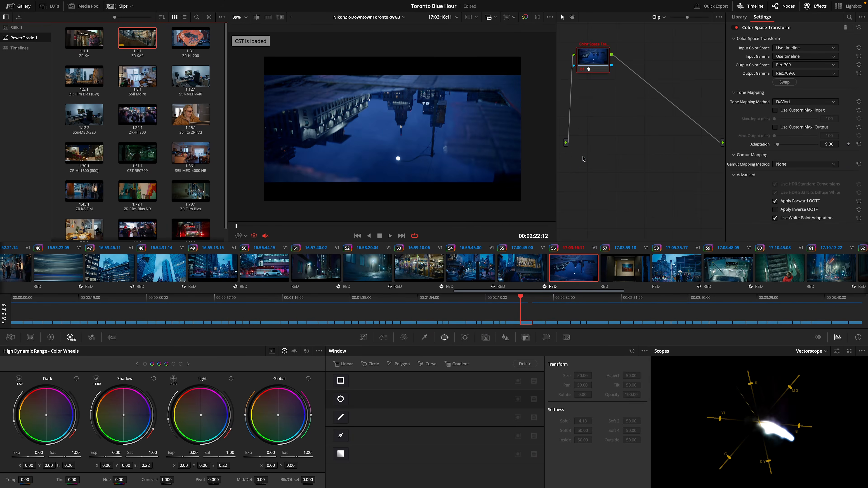
key(super+b)
key(super+b)
key(super+b)
key(super+b)
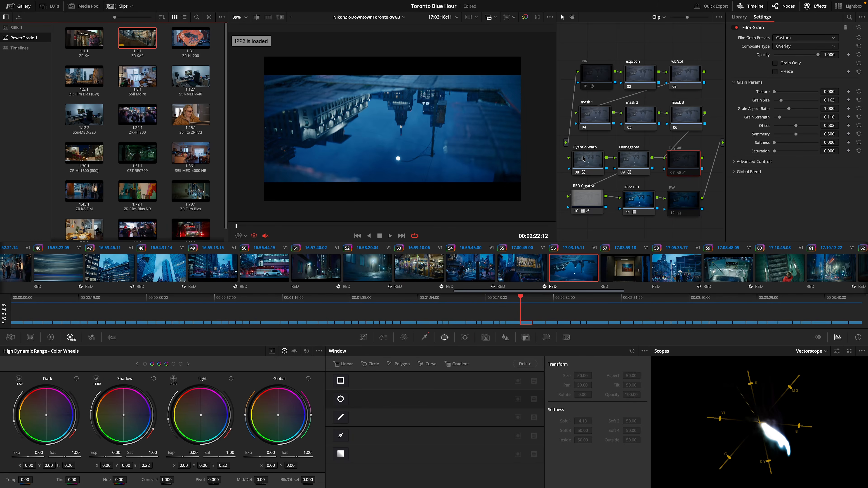
key(super+b)
key(super+b)
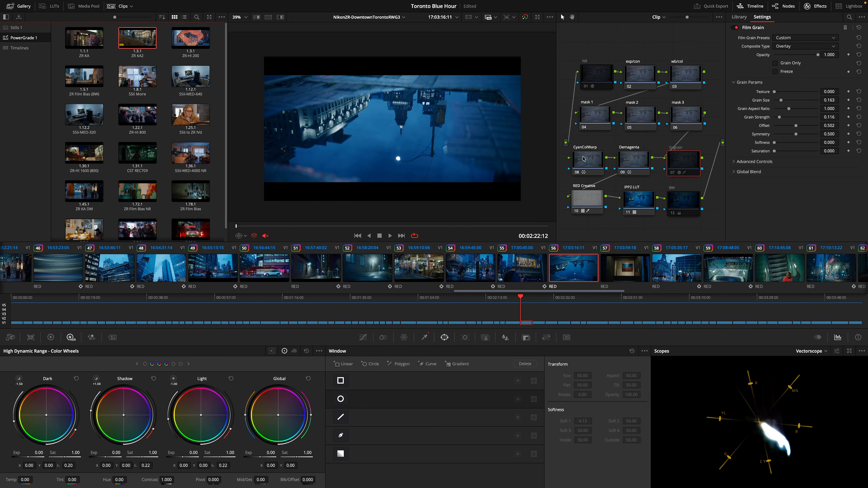
Step: Compare the CST and IPP2 versions of the reflection clip in full-screen playback
key(super+f)
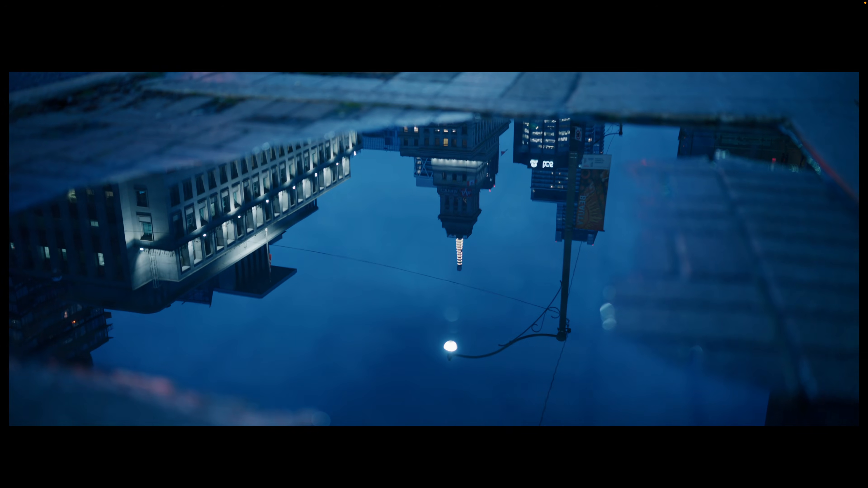
key(super+b)
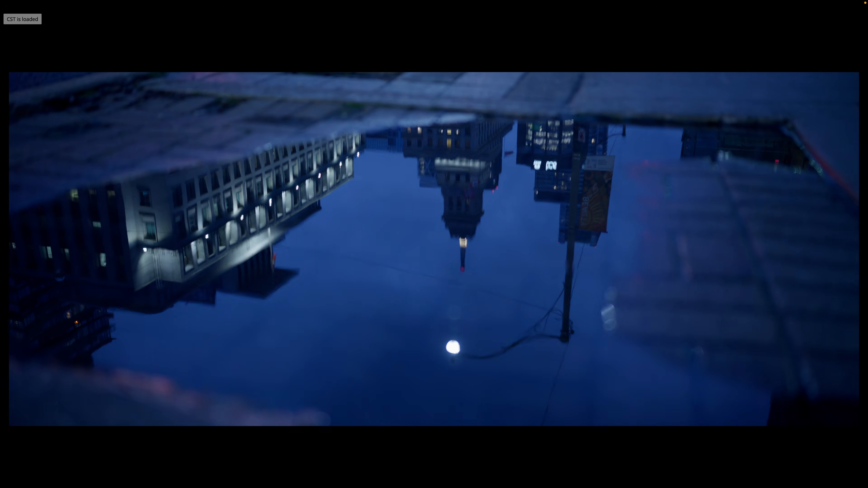
key(super+n)
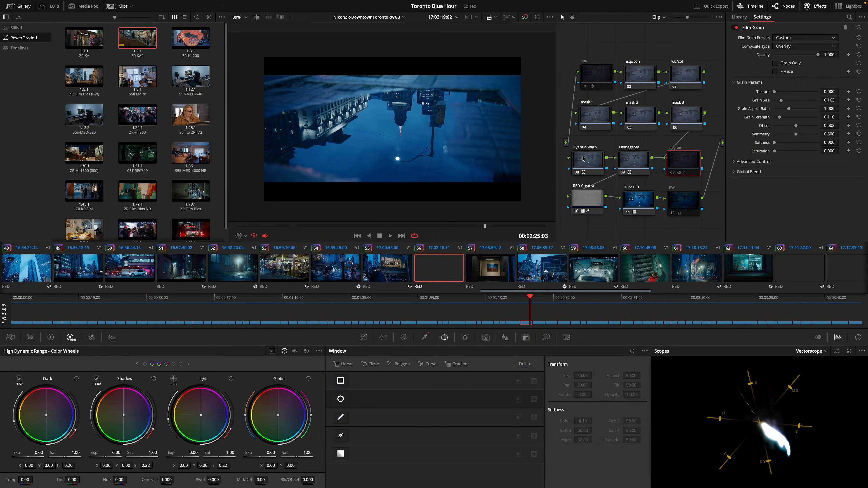
Step: Apply the ZR KA2 PowerGrade to clip 63, the food stand with the OPEN sign, and play part of it
scroll(593, 280, down, 2)
click(681, 273)
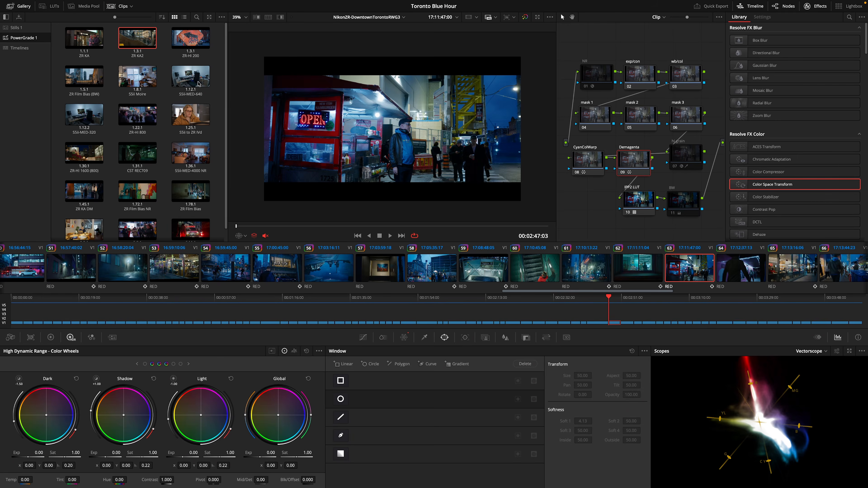
right_click(132, 38)
click(154, 61)
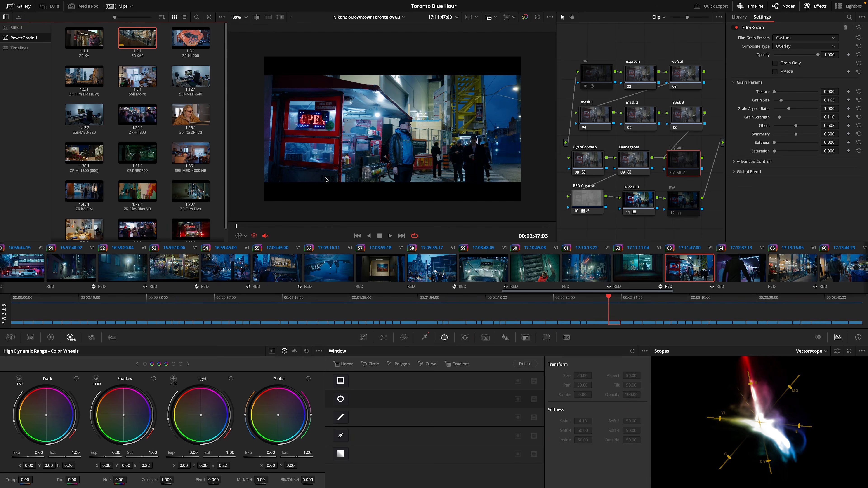
key(space)
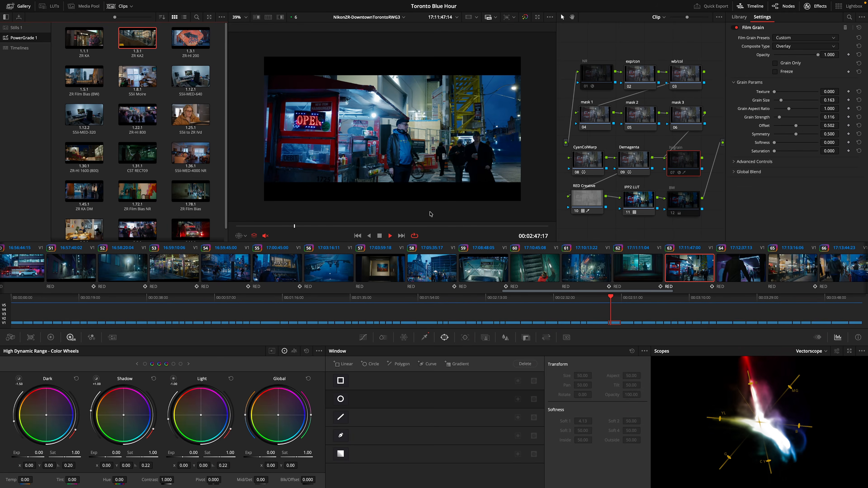
key(space)
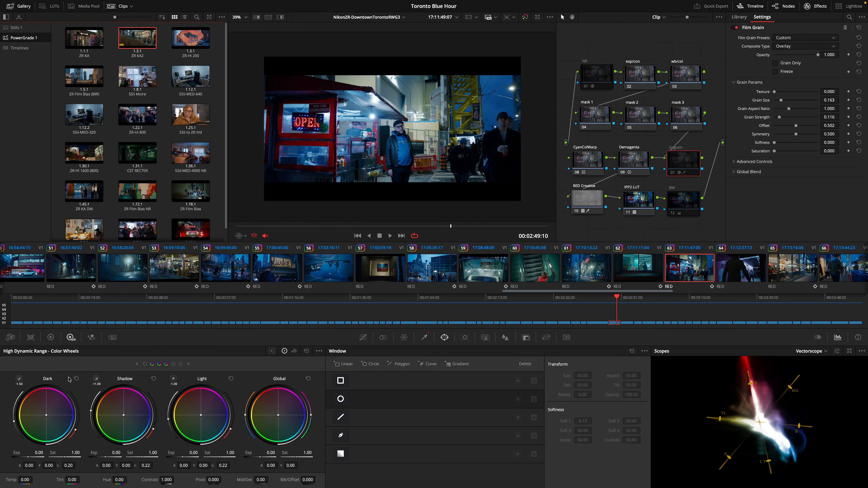
Step: Set the food stand clip's Camera Raw color temperature to 3730
click(11, 337)
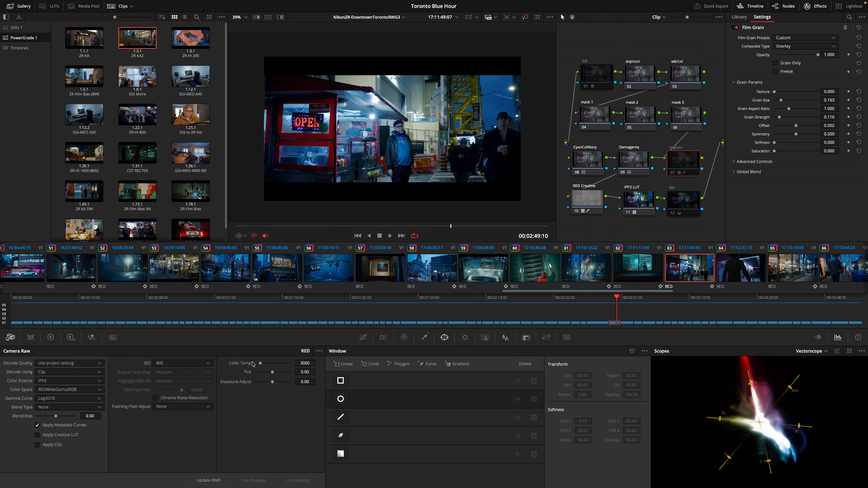
drag(300, 363, 318, 363)
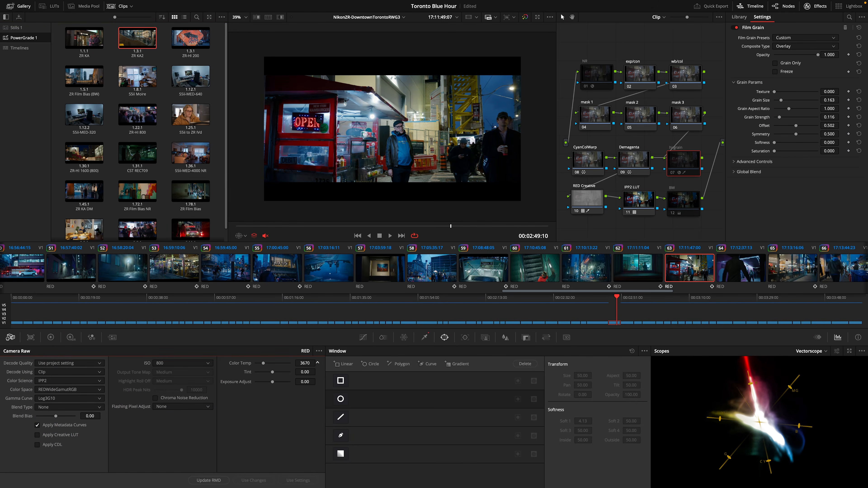
drag(318, 363, 302, 363)
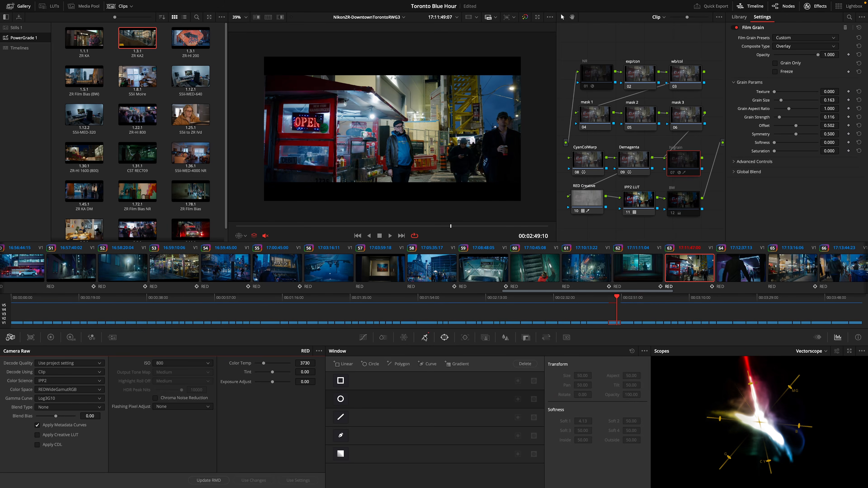
Step: At 00:02:50:08, draw a closed curve window on the mask 1 node around the food stand and the man beside it
drag(616, 296, 619, 297)
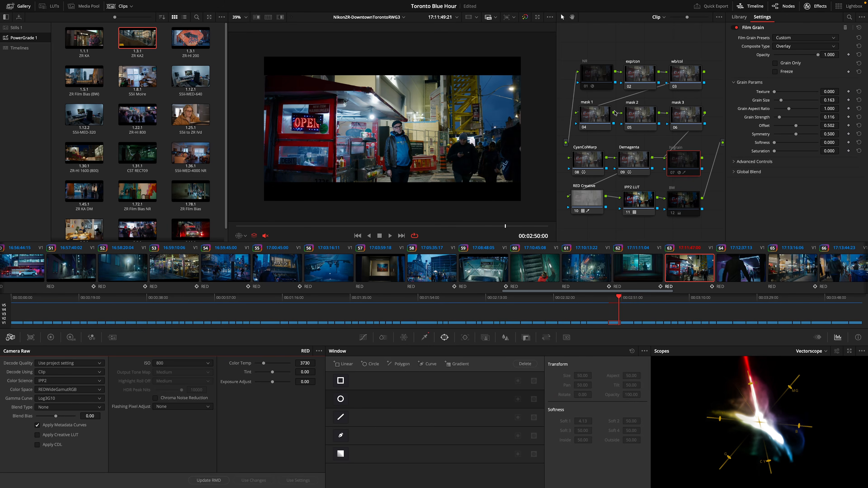
key(space)
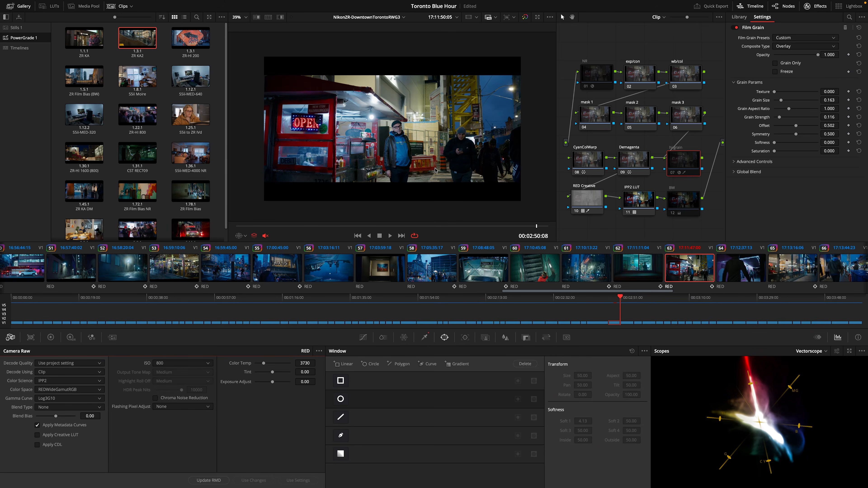
click(601, 115)
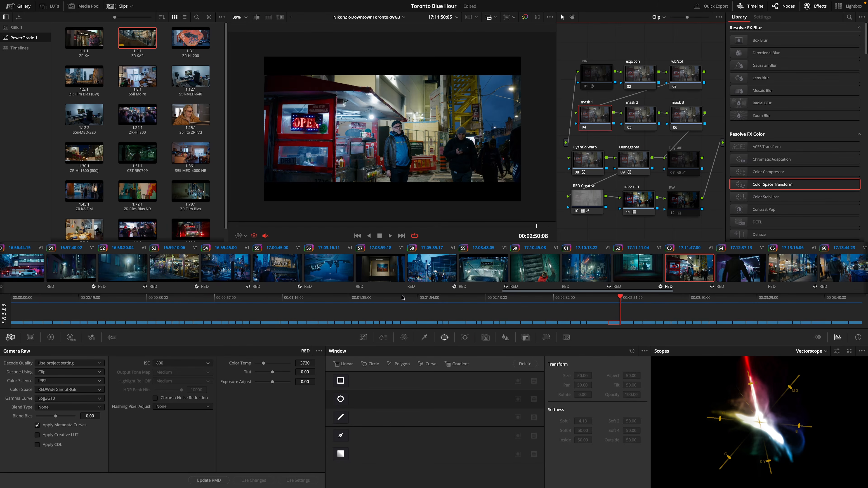
click(339, 434)
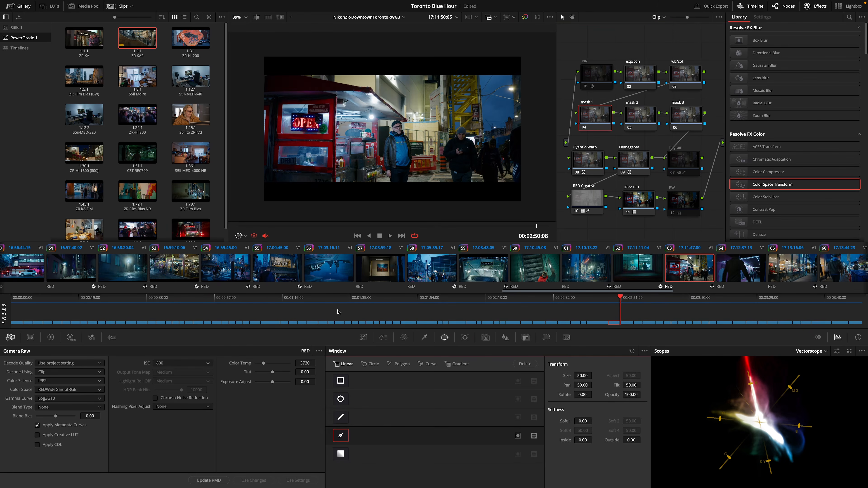
click(292, 69)
click(371, 88)
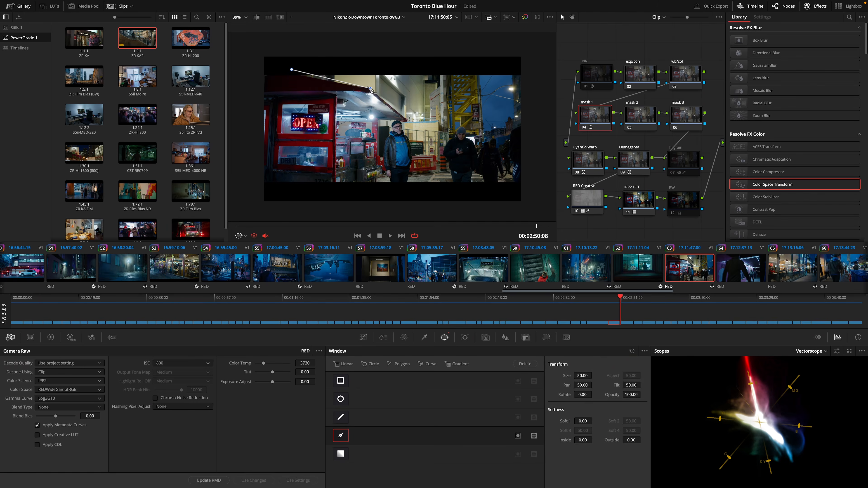
click(407, 120)
click(410, 196)
click(250, 202)
click(249, 60)
click(291, 69)
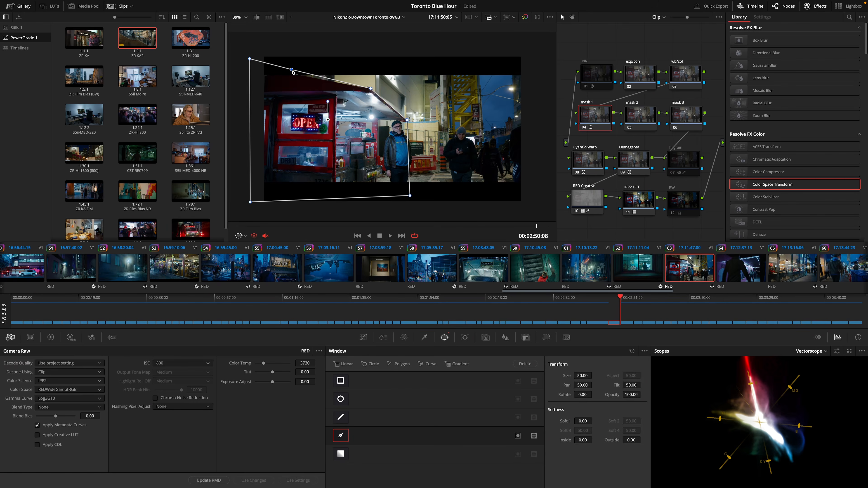
Step: Invert the curve window, soften it 2.44 inside and 1.18 outside, and set its HDR global exposure to -0.53
click(518, 435)
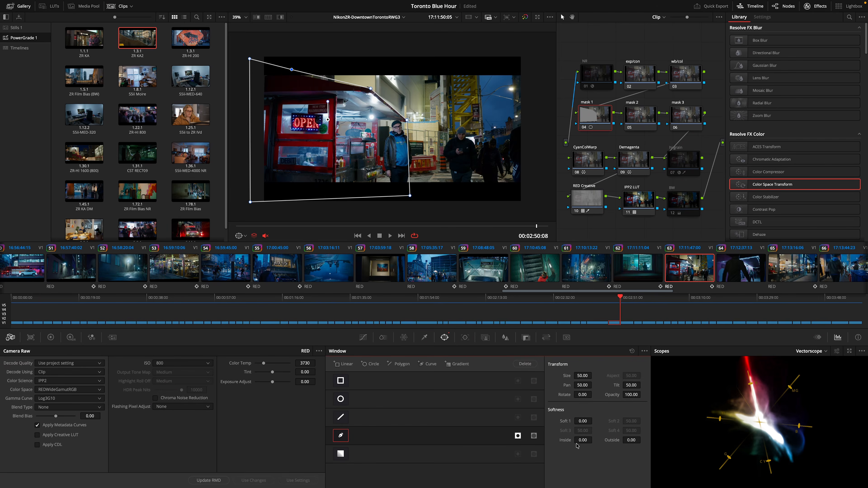
drag(583, 440, 631, 440)
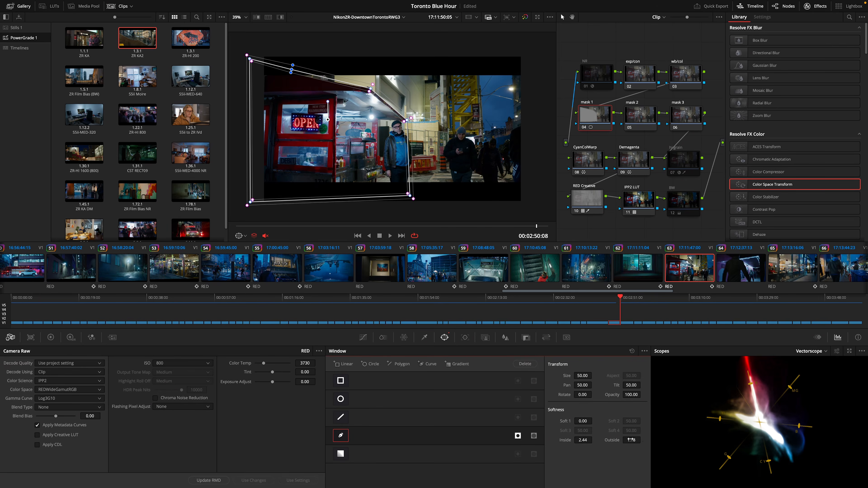
click(70, 337)
drag(261, 457, 258, 457)
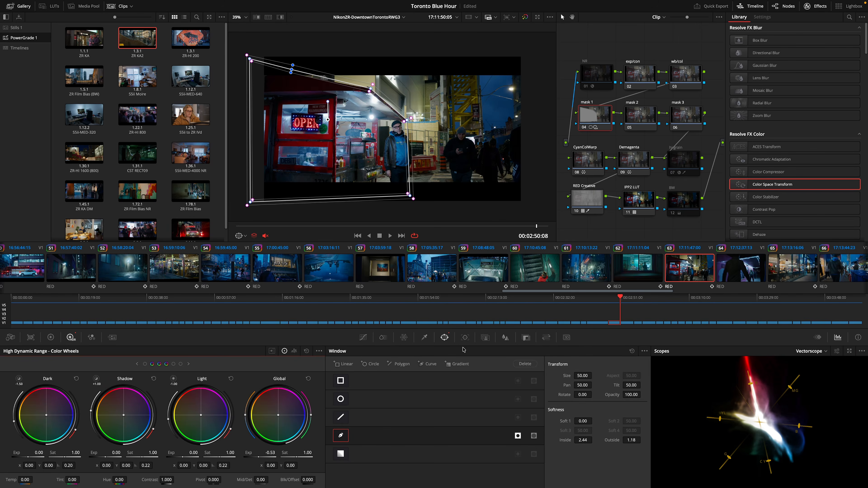
Step: Track the mask 1 window forward and reverse through the clip, then play the shot to review the mask
click(465, 338)
click(366, 363)
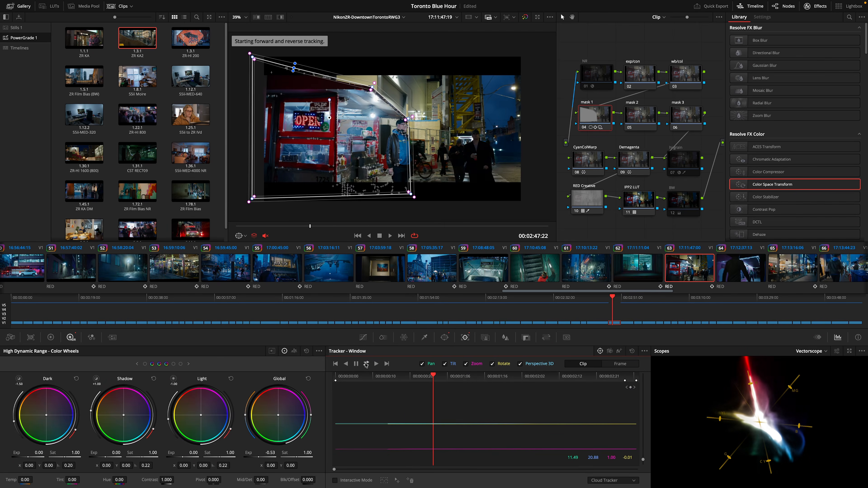
key(space)
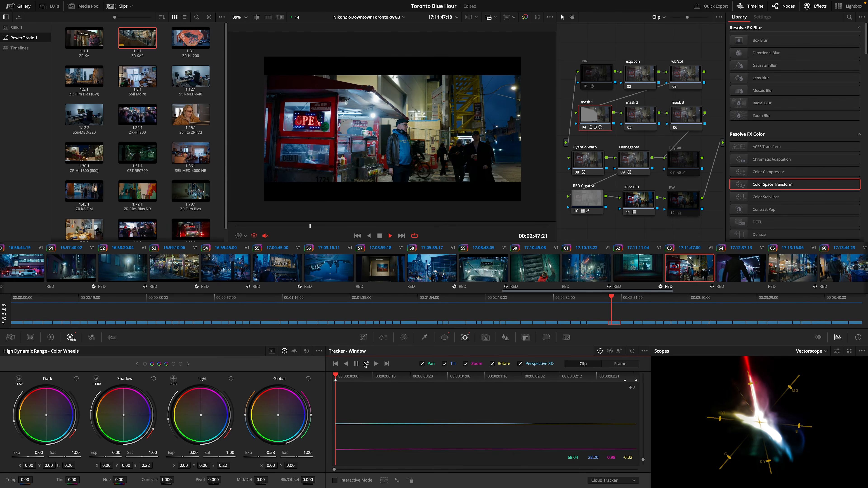
key(space)
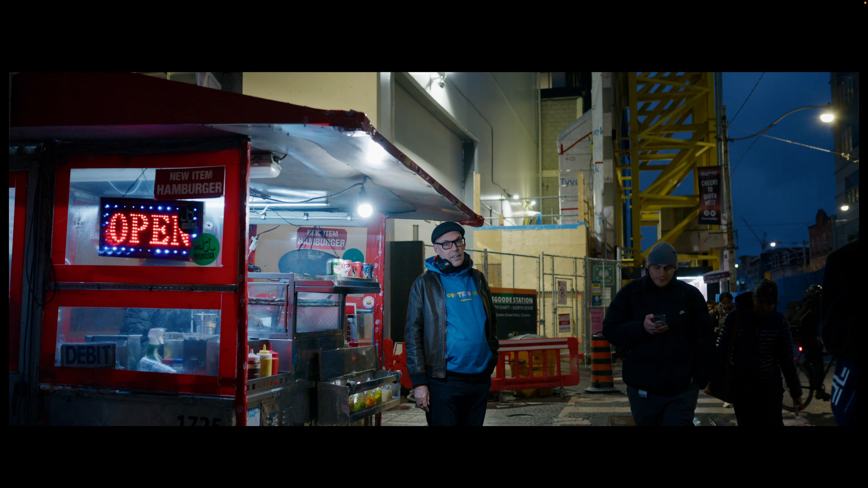
key(Escape)
Step: Enable the BW node to turn the food stand shot black and white
click(690, 202)
key(ctrl+d)
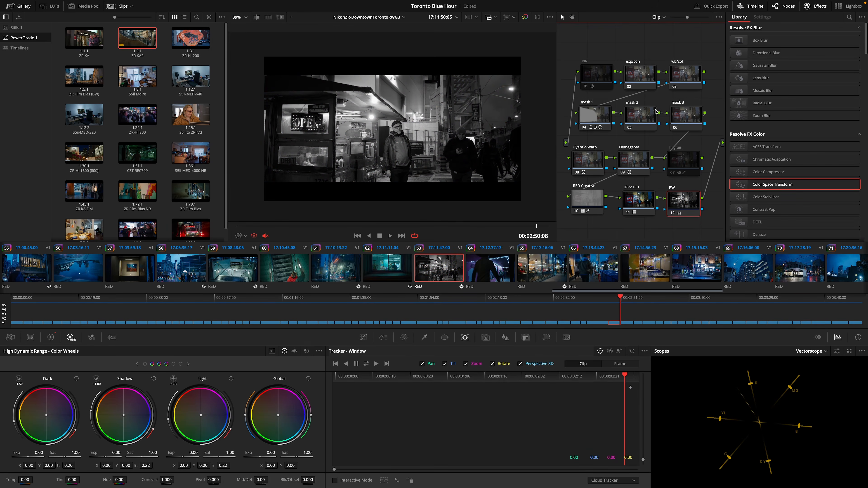
Step: Add a circle window on mask 2 around the man: size 43.94, aspect 77.29, rotation 13.95, softness 23.06, and set HDR global exposure to 0.46
click(641, 118)
click(443, 338)
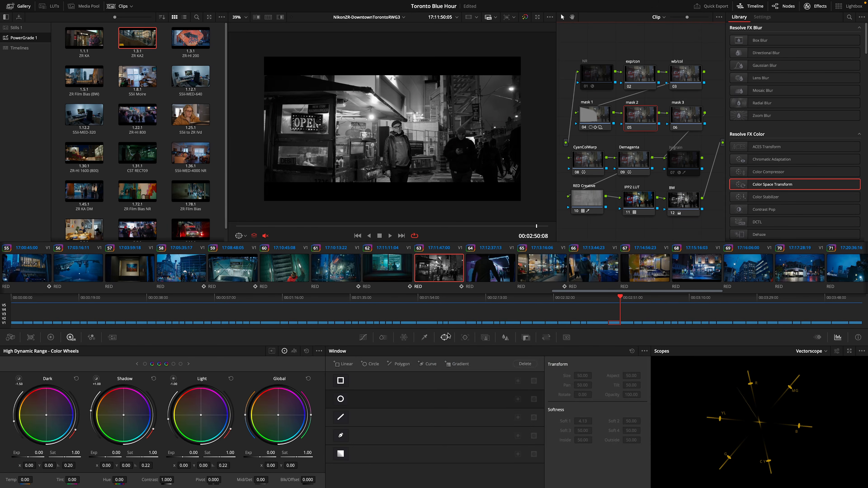
click(341, 399)
drag(434, 129, 467, 128)
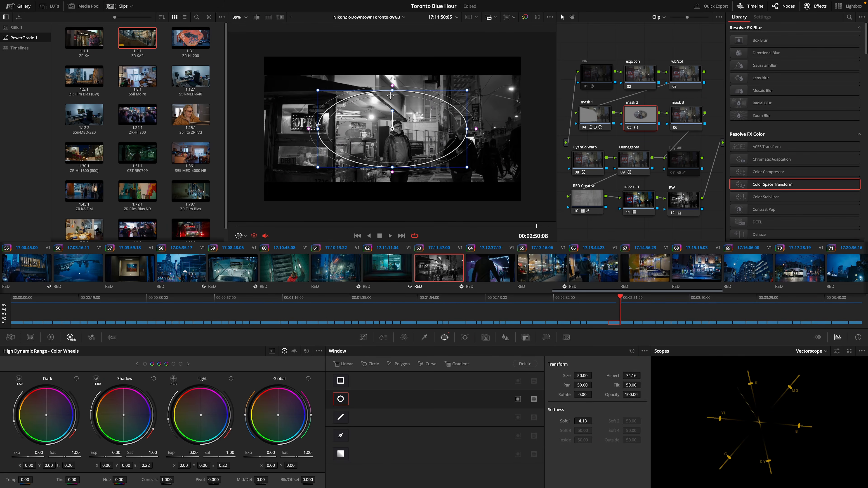
drag(392, 91, 403, 76)
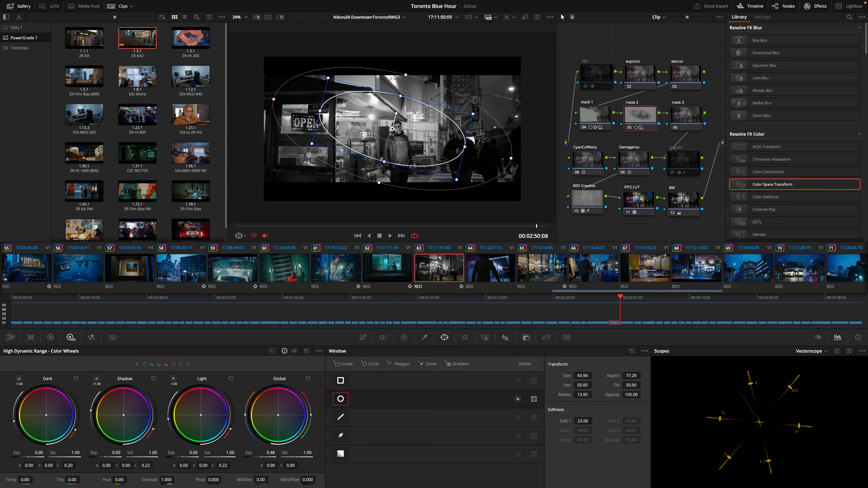
Step: Toggle the BW node to compare the food stand shot in black and white and in color, leaving the node disabled
click(680, 203)
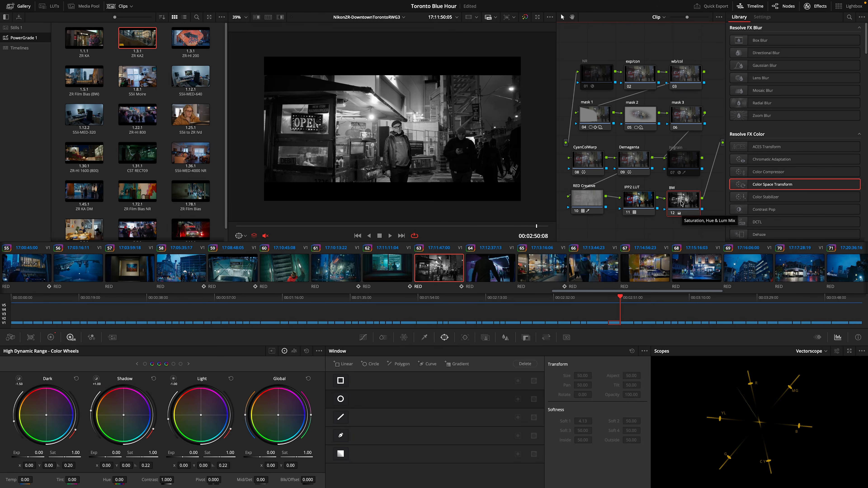
key(ctrl+d)
key(ctrl+d)
key(ctrl+d)
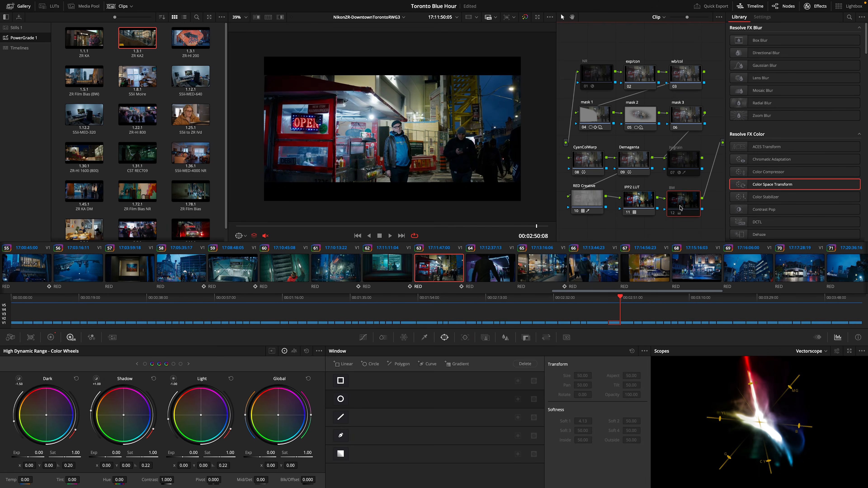
Step: Compare the color shot with the mask 2 node off and on, and set the node's HDR global exposure to 0.43
click(646, 123)
key(ctrl+d)
key(ctrl+d)
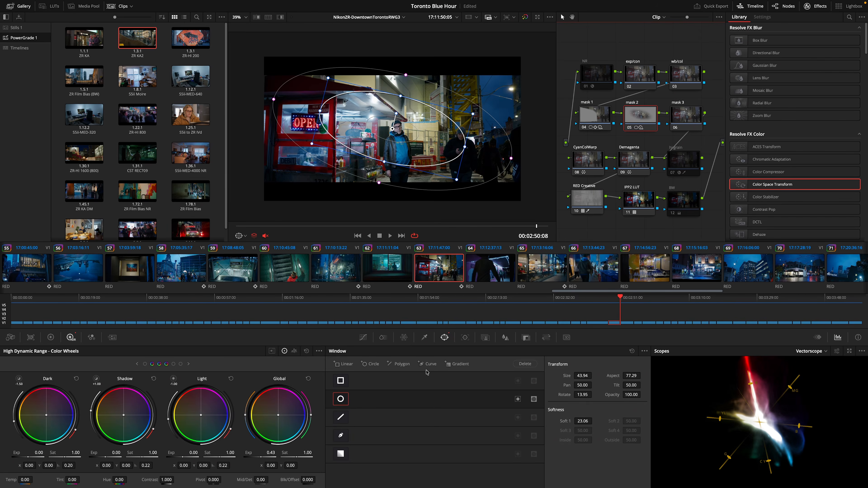
Step: Track the mask 2 circle window forward and reverse through the whole clip, then select the BW node
click(464, 337)
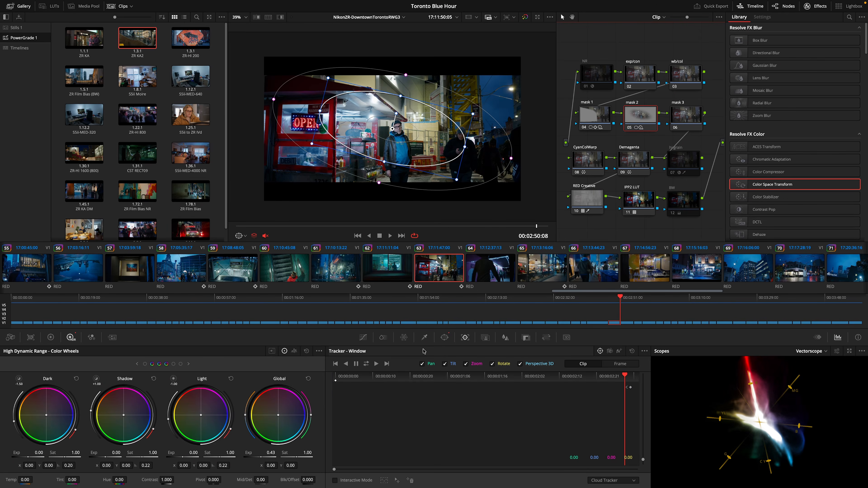
click(366, 363)
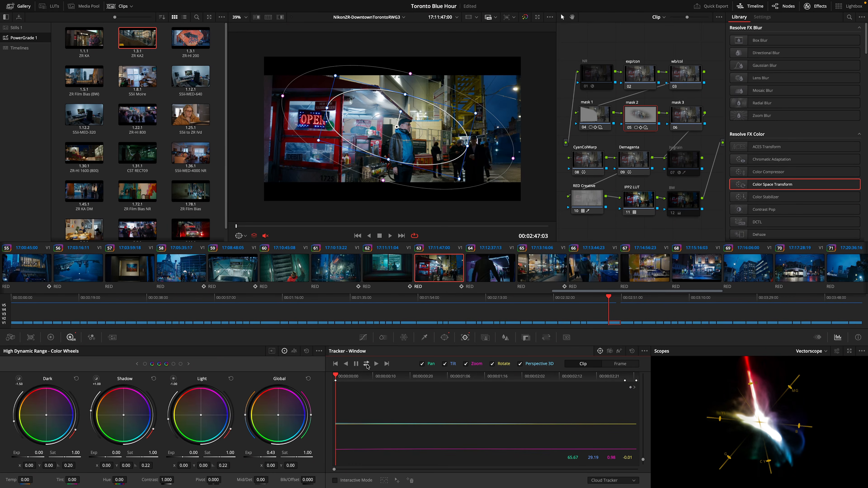
click(693, 206)
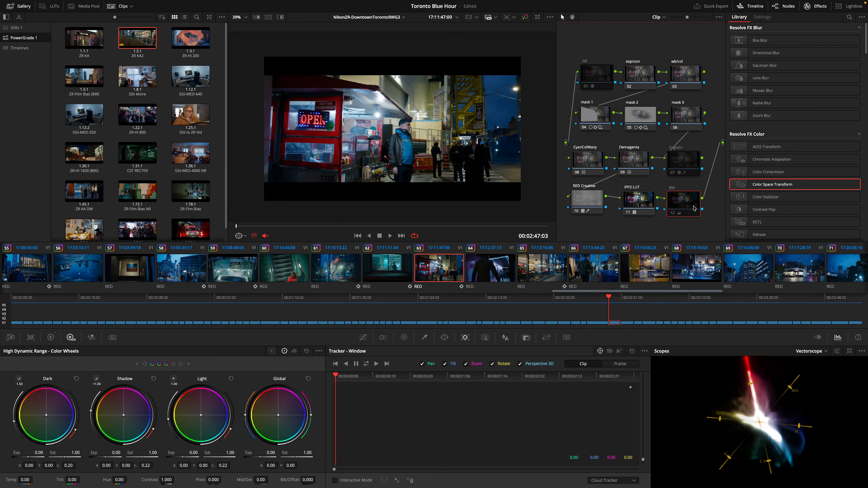